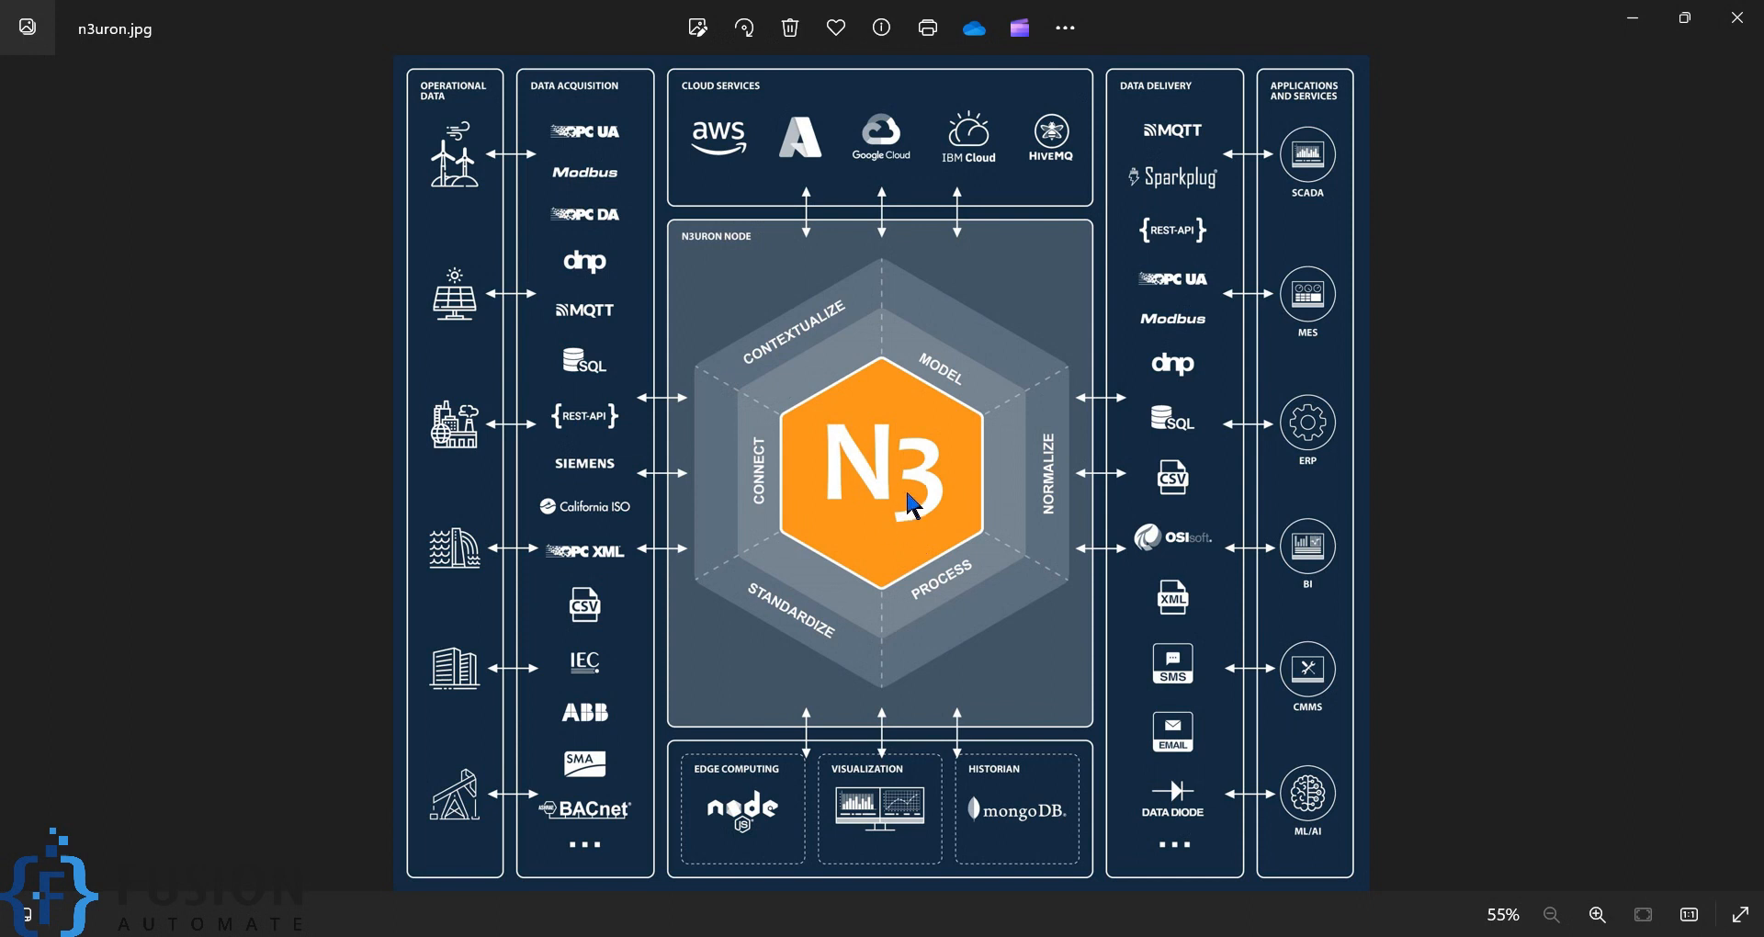
# - Switch to the N3uron Training page in the browser and examine the tutorial on setting up a Modbus TCP client
pyautogui.click(1622, 23)
pyautogui.click(145, 936)
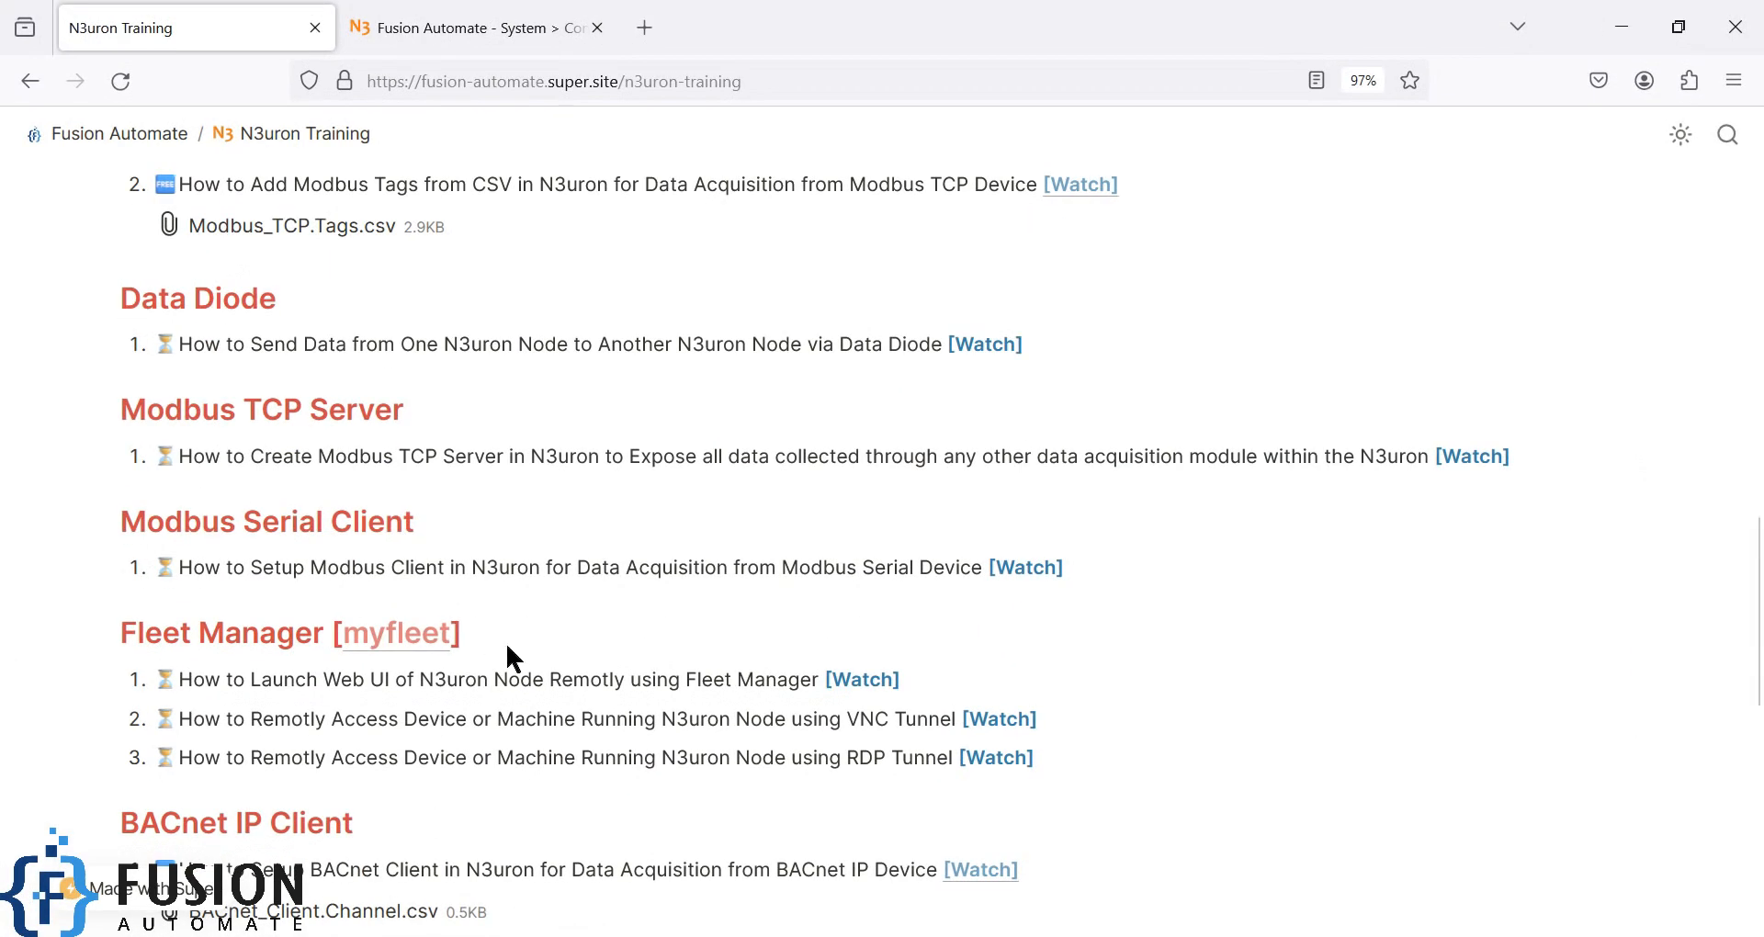
pyautogui.scroll(3, 414, 524)
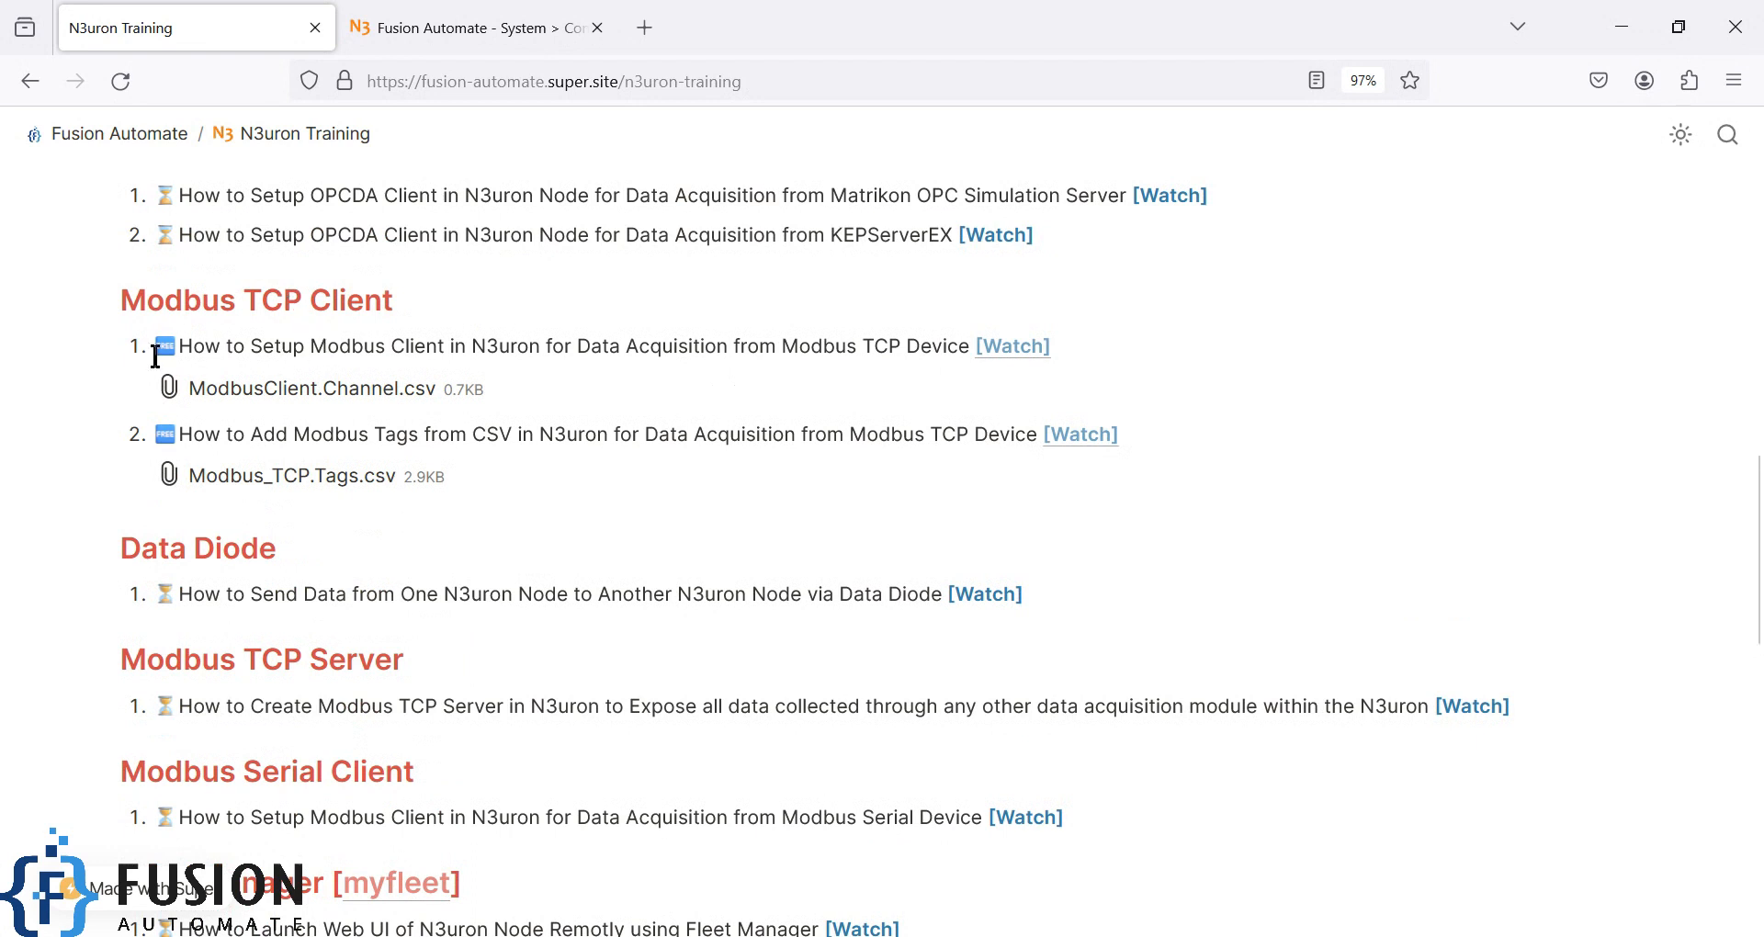
pyautogui.moveTo(177, 345); pyautogui.dragTo(499, 346)
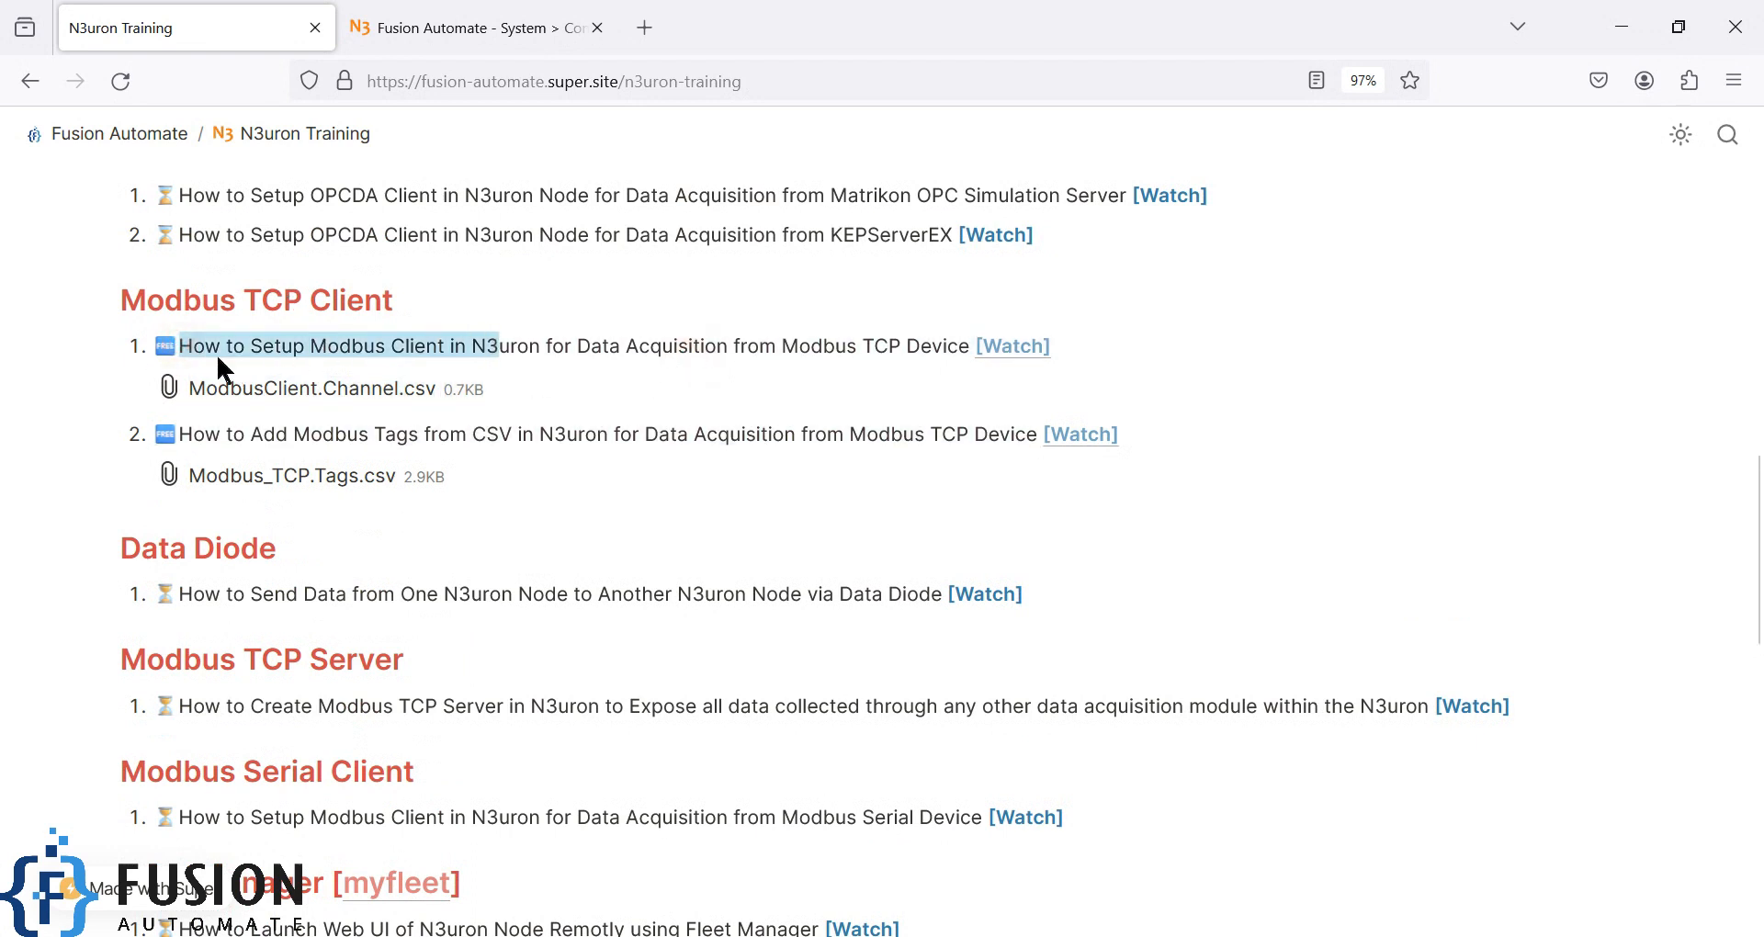
pyautogui.doubleClick(343, 349)
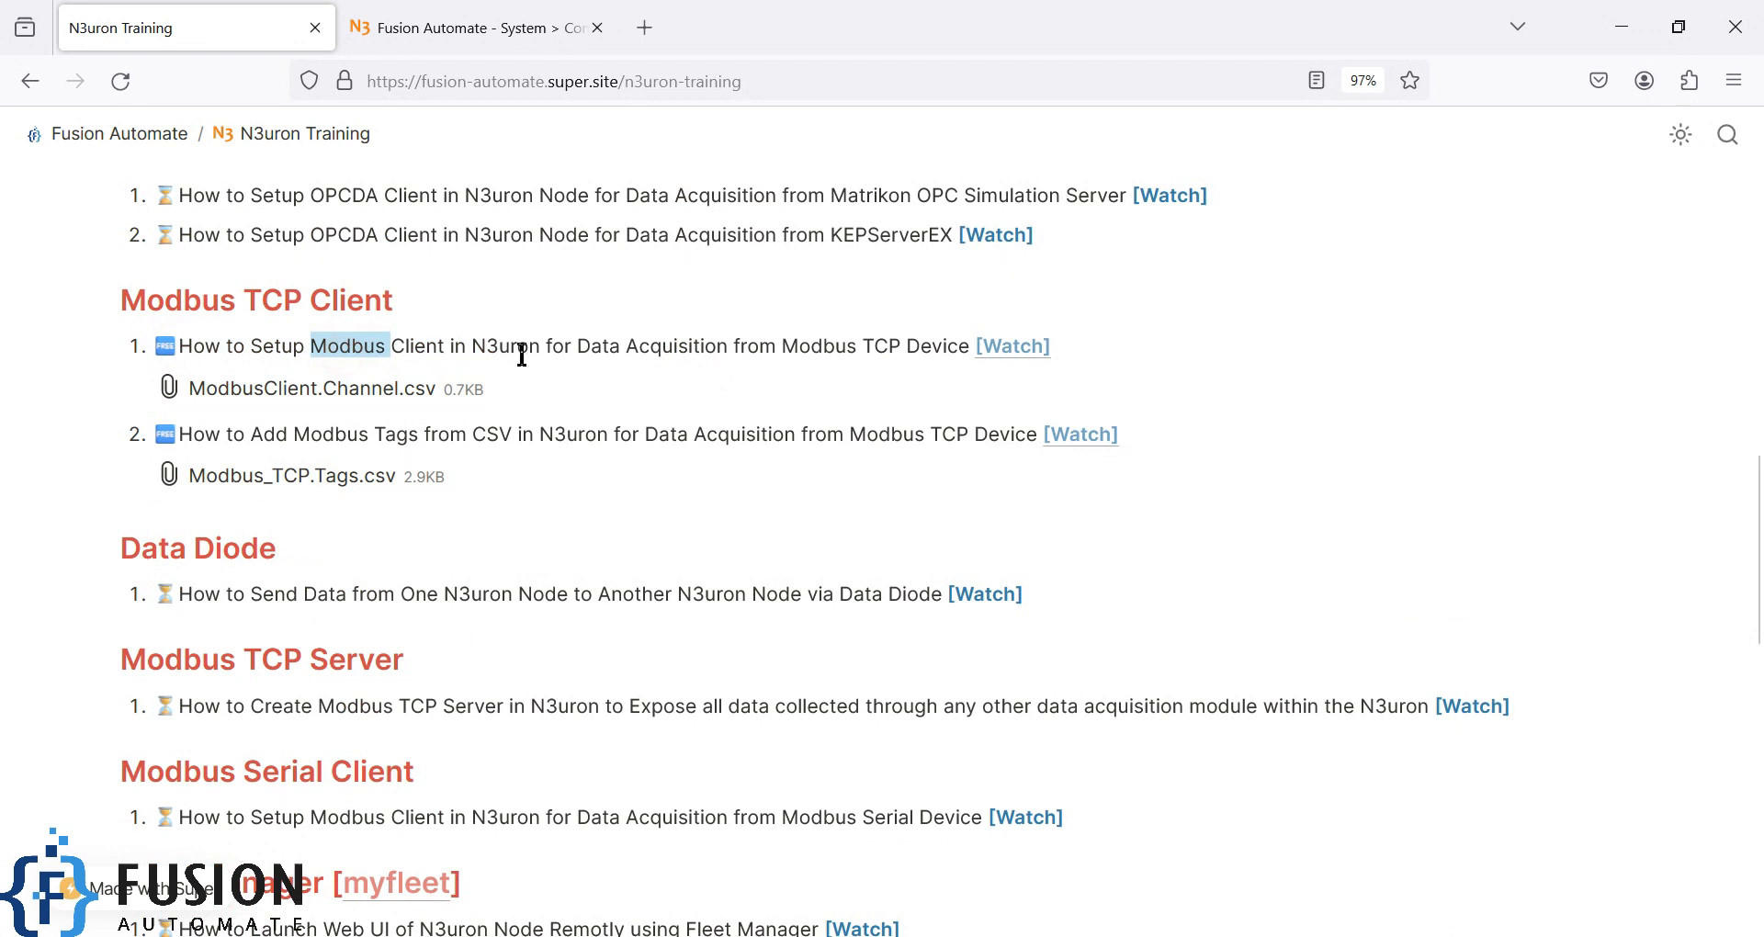
pyautogui.tripleClick(758, 345)
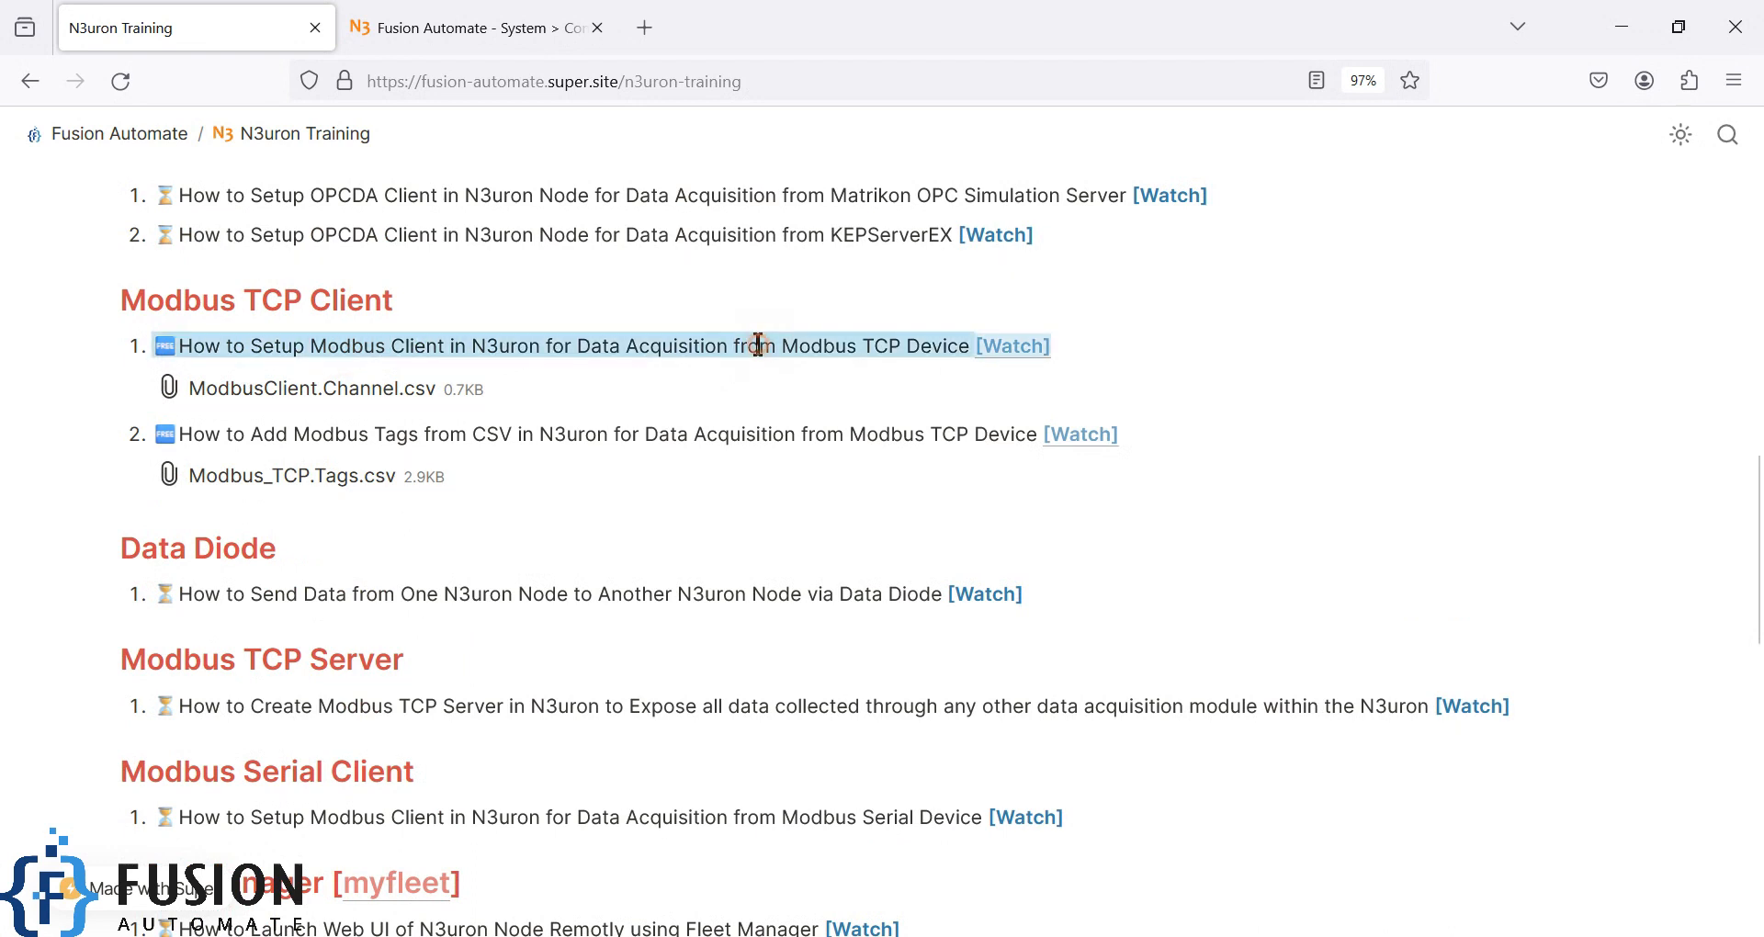
pyautogui.click(758, 345)
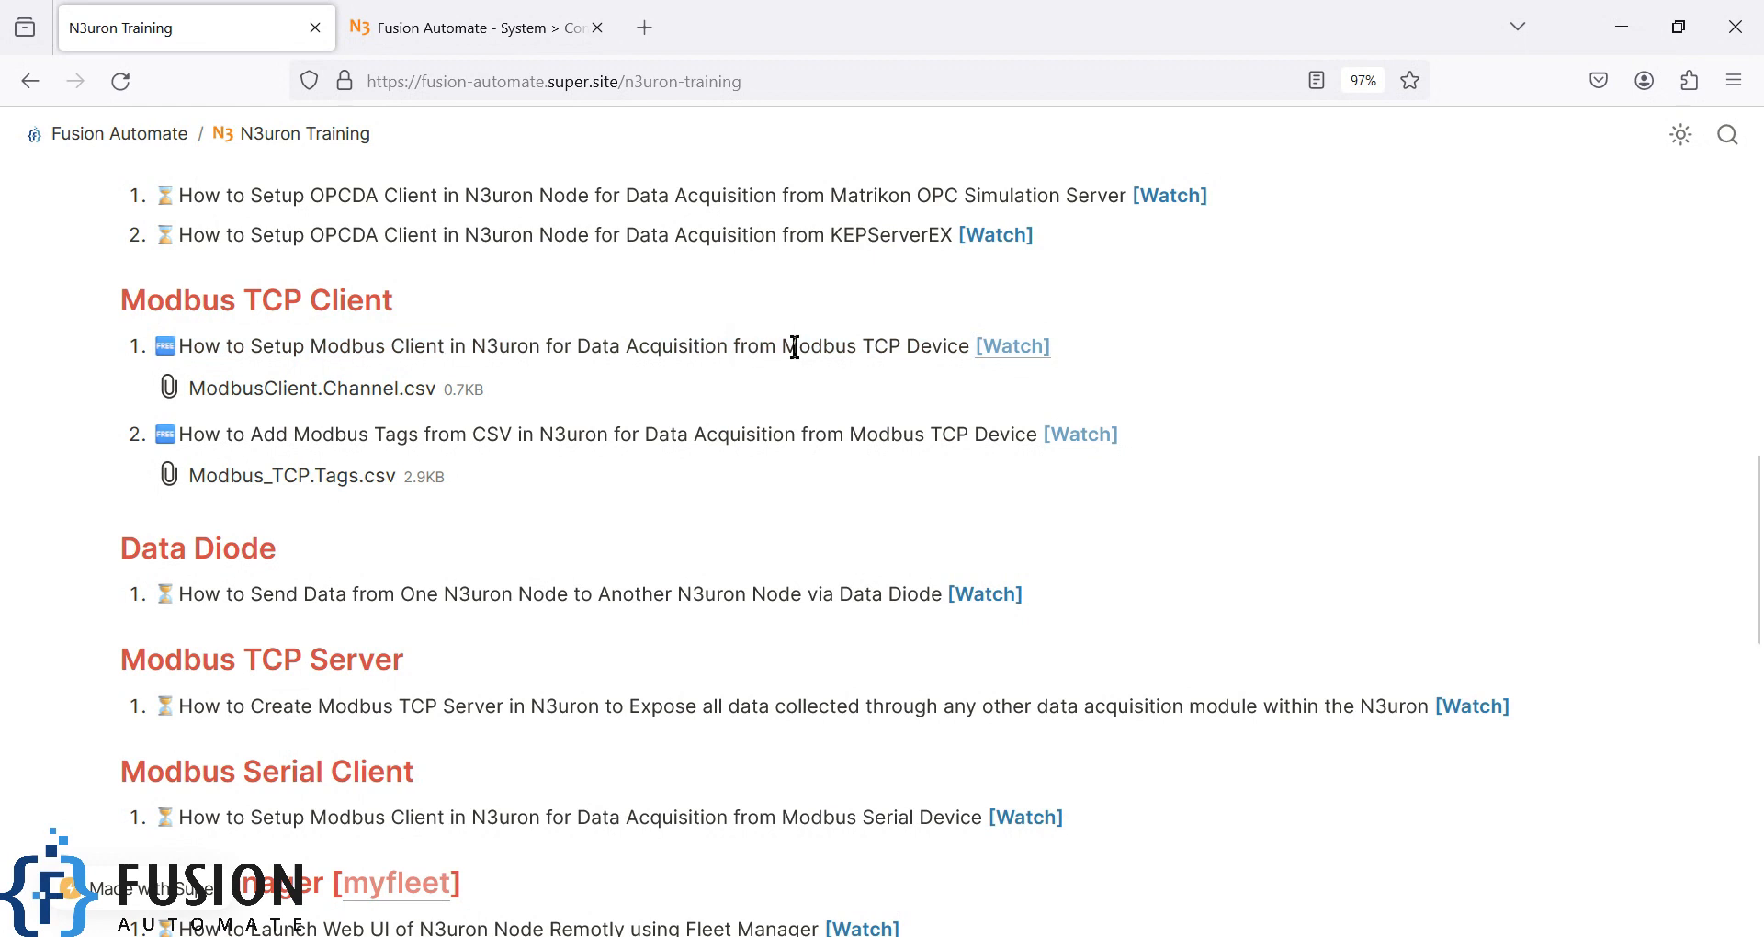
# - Examine the Modbus Serial Client tutorial entry and the wiring of the serial device in the camera view
pyautogui.scroll(-3, 795, 348)
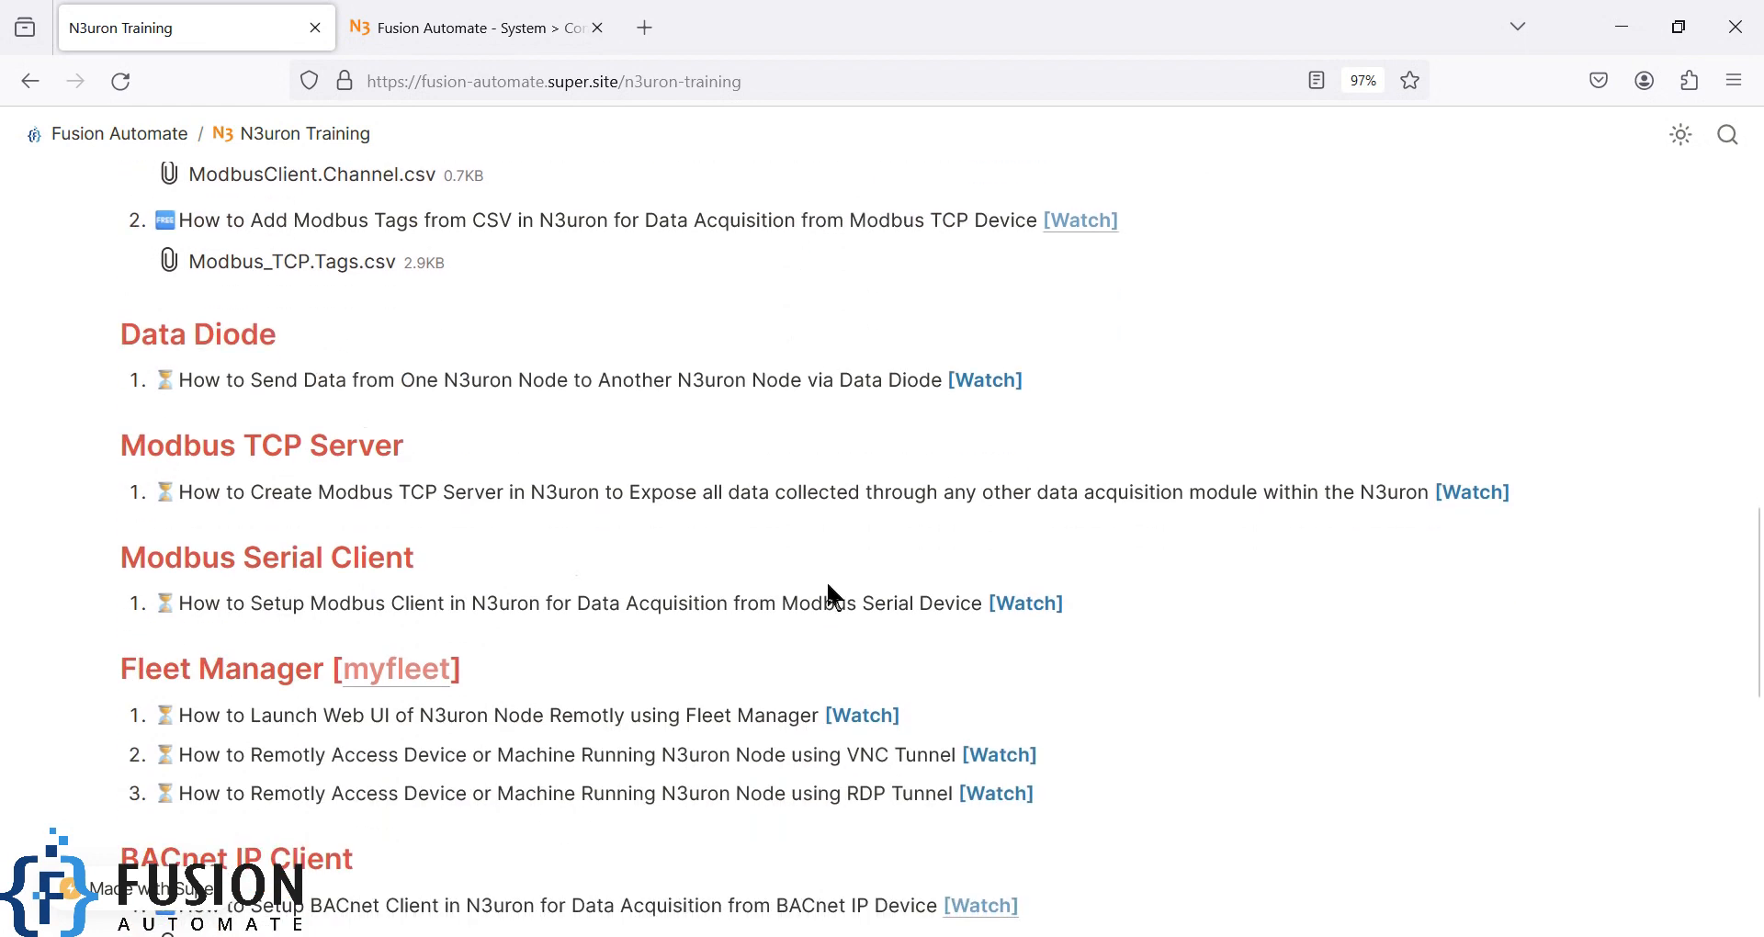
pyautogui.tripleClick(837, 604)
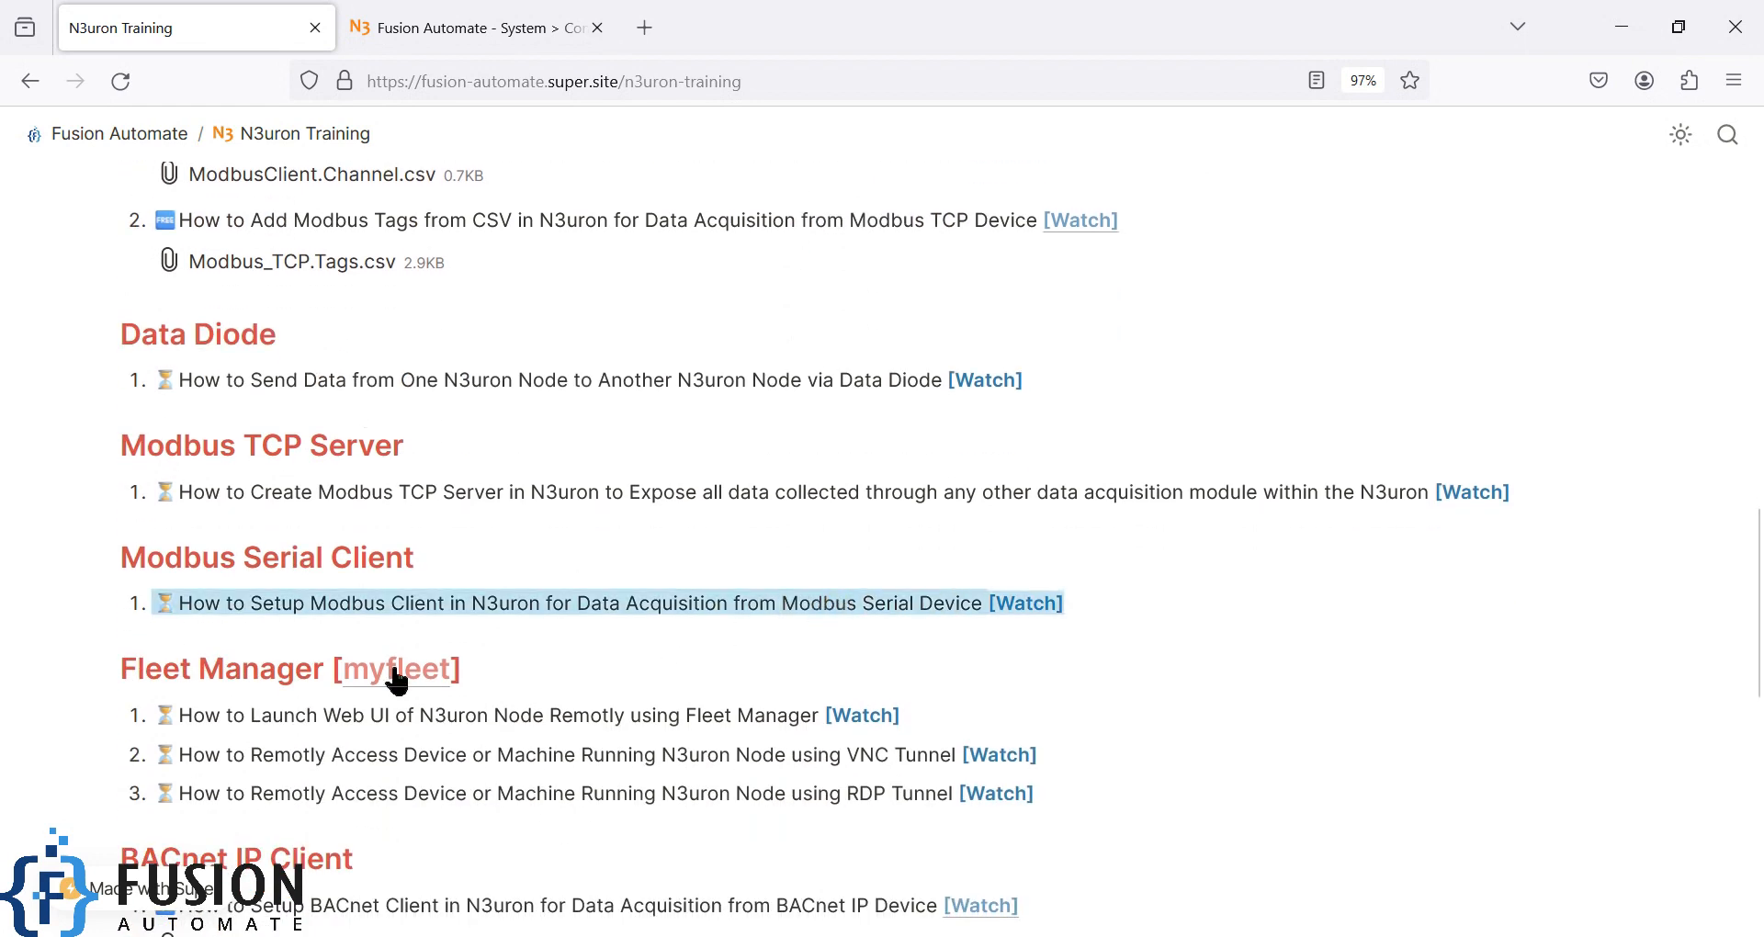
pyautogui.tripleClick(259, 607)
pyautogui.doubleClick(684, 608)
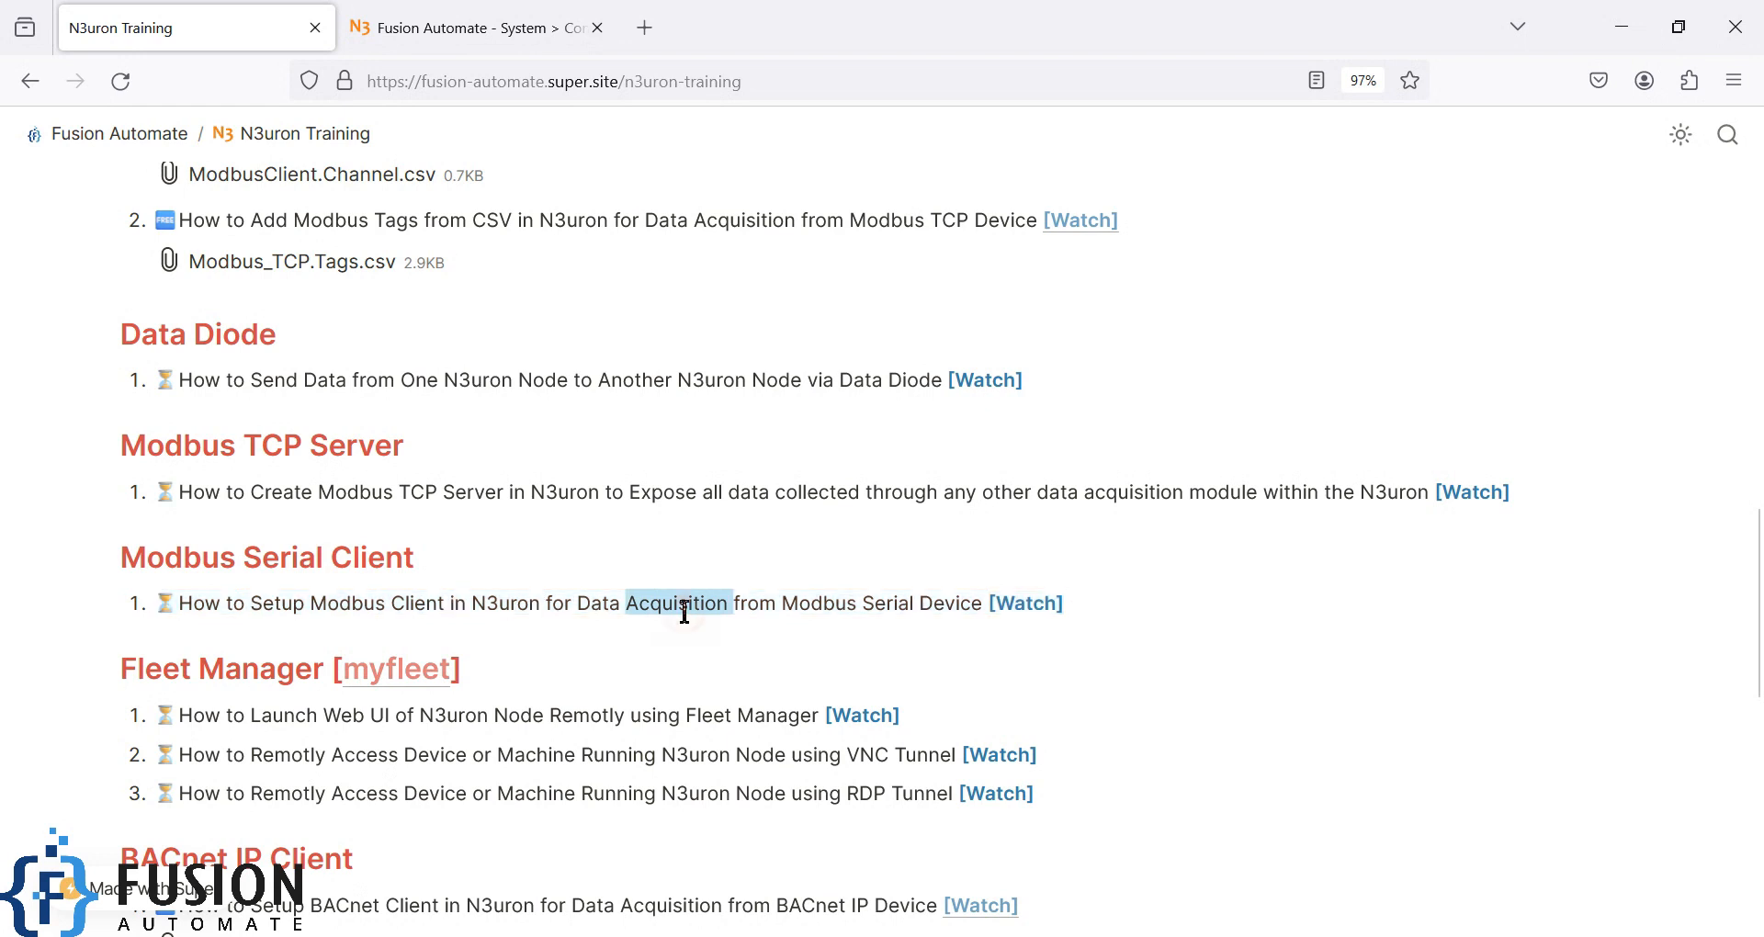
pyautogui.click(822, 604)
pyautogui.doubleClick(917, 35)
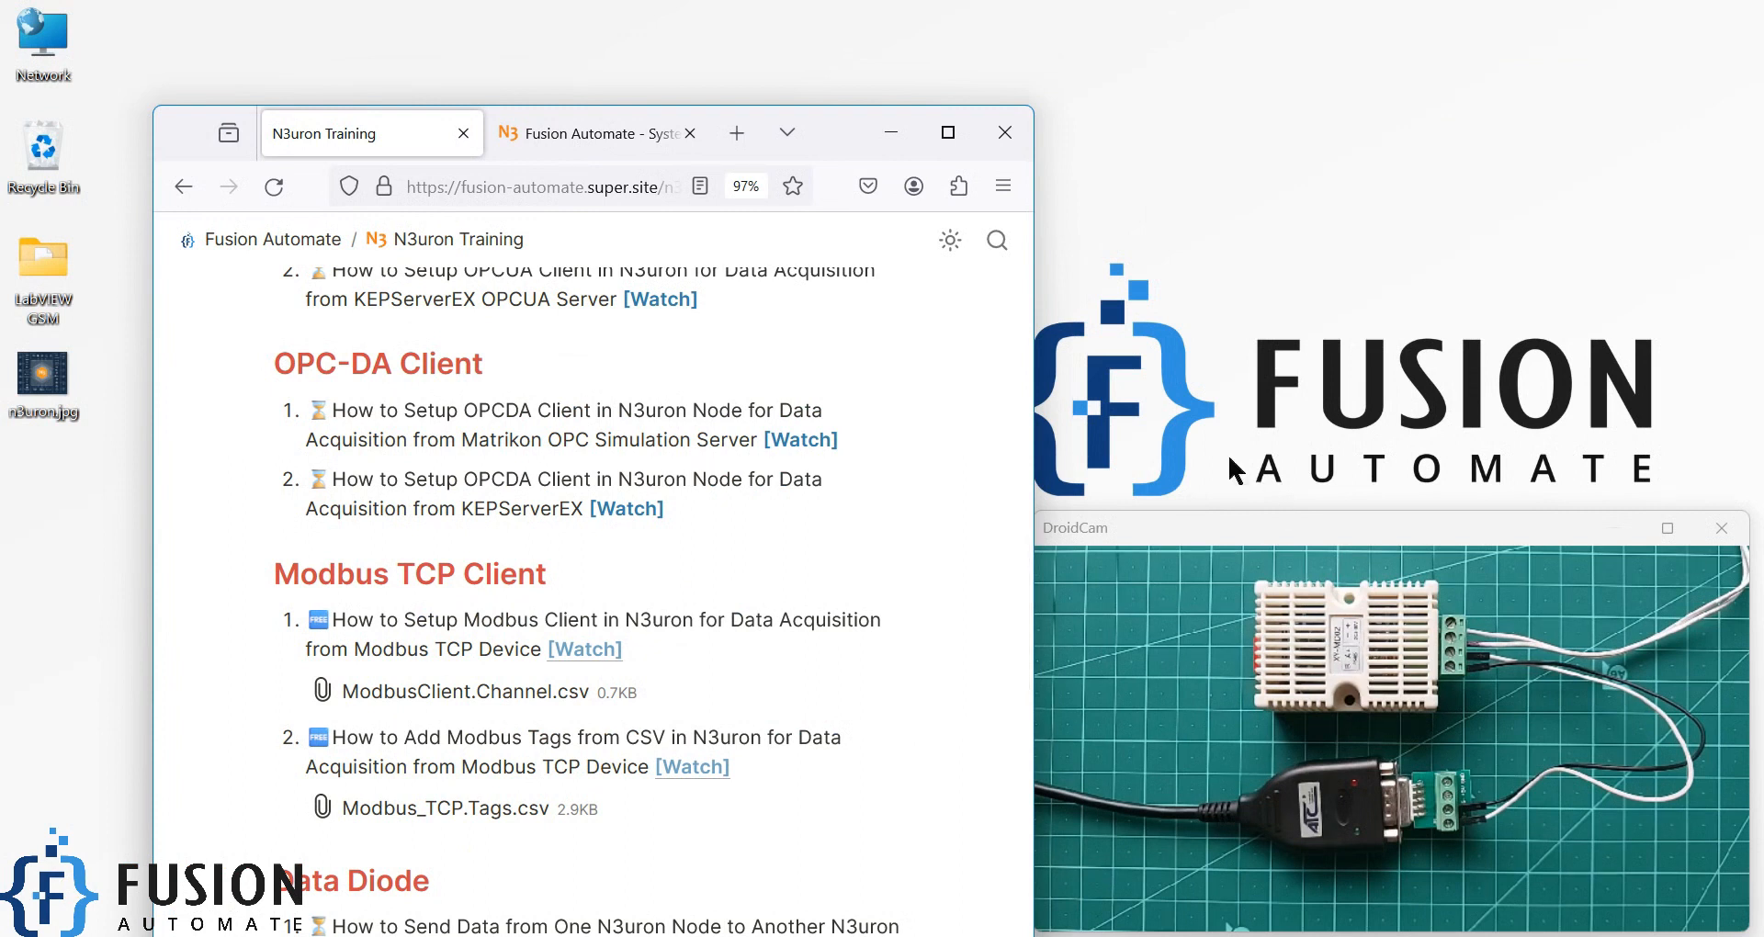
pyautogui.click(948, 132)
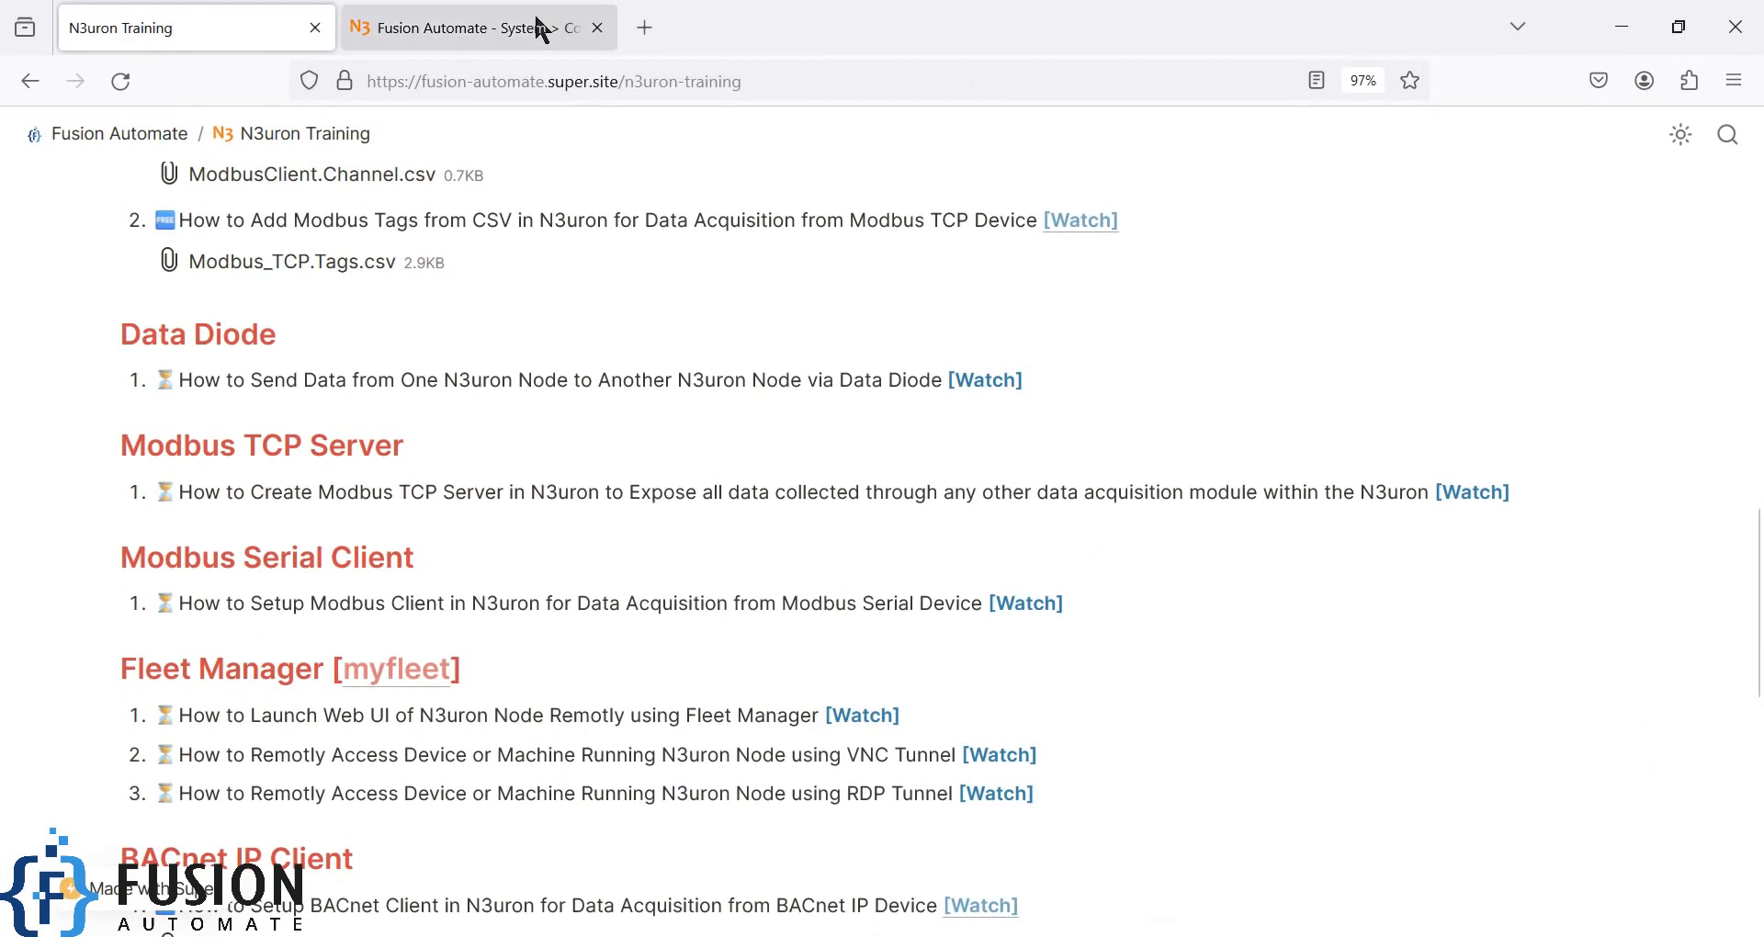
# - Add a new module named Modbus_Serial_Client to the N3uron node's modules
pyautogui.click(496, 29)
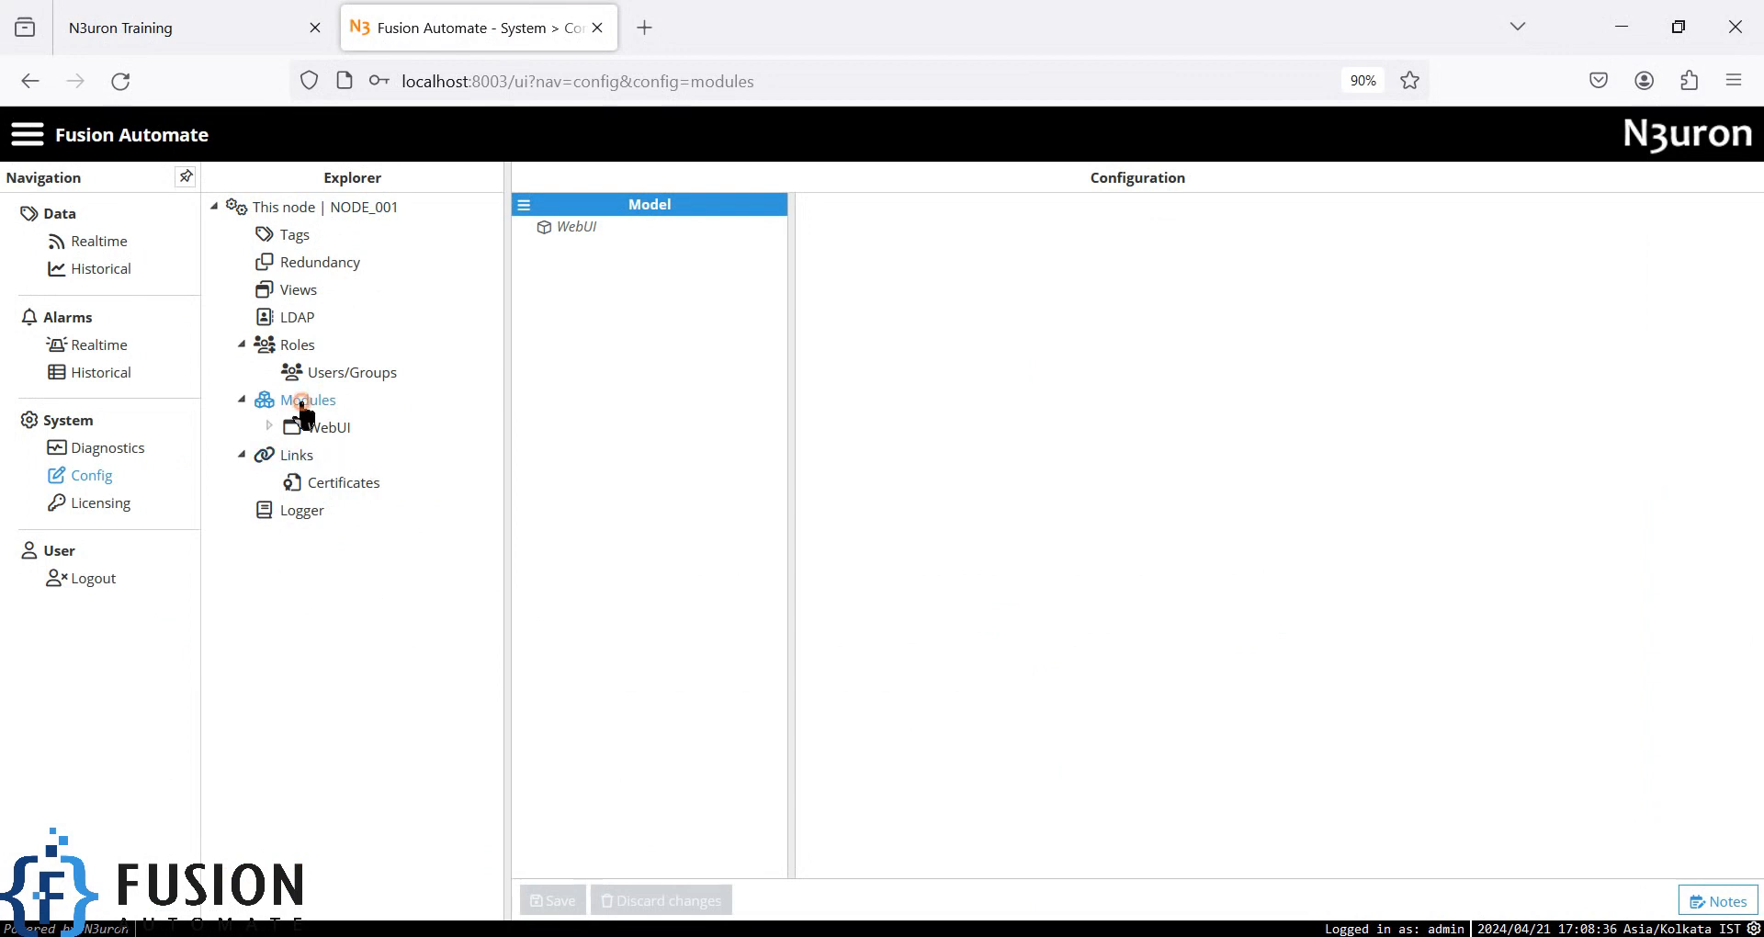
pyautogui.click(525, 205)
pyautogui.click(588, 237)
pyautogui.write('Modbus_Serial_Client')
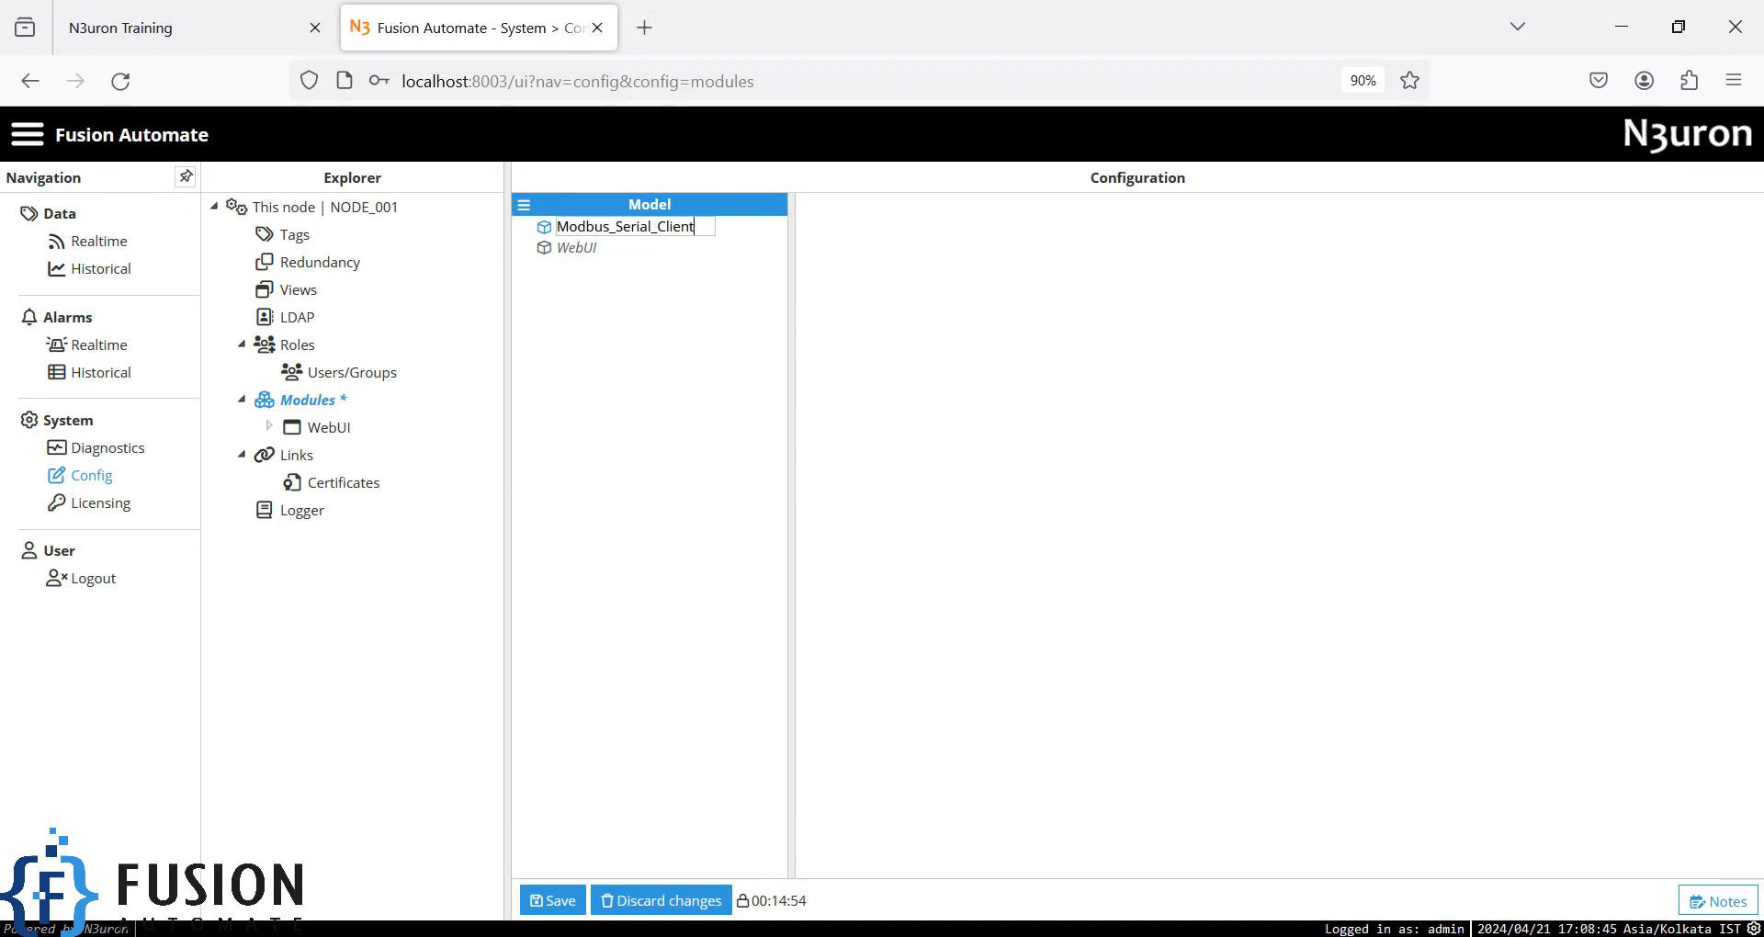
pyautogui.press('Return')
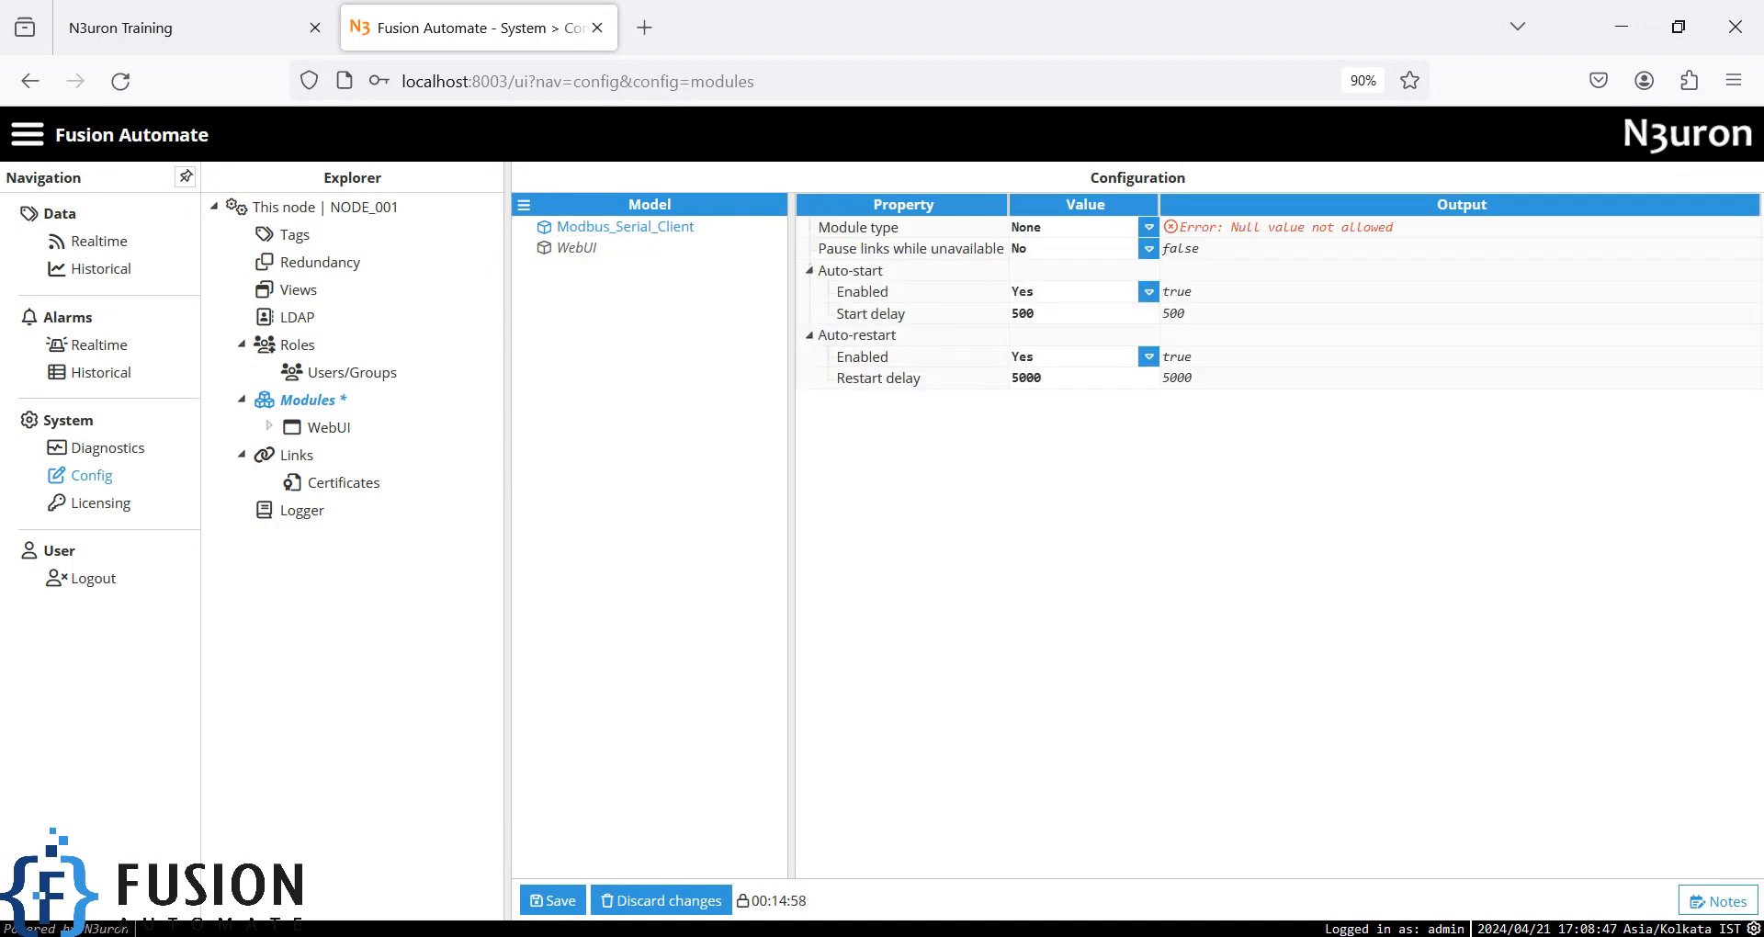
# - Set the Modbus_Serial_Client module type to ModbusClient and save the modules configuration
pyautogui.click(1149, 227)
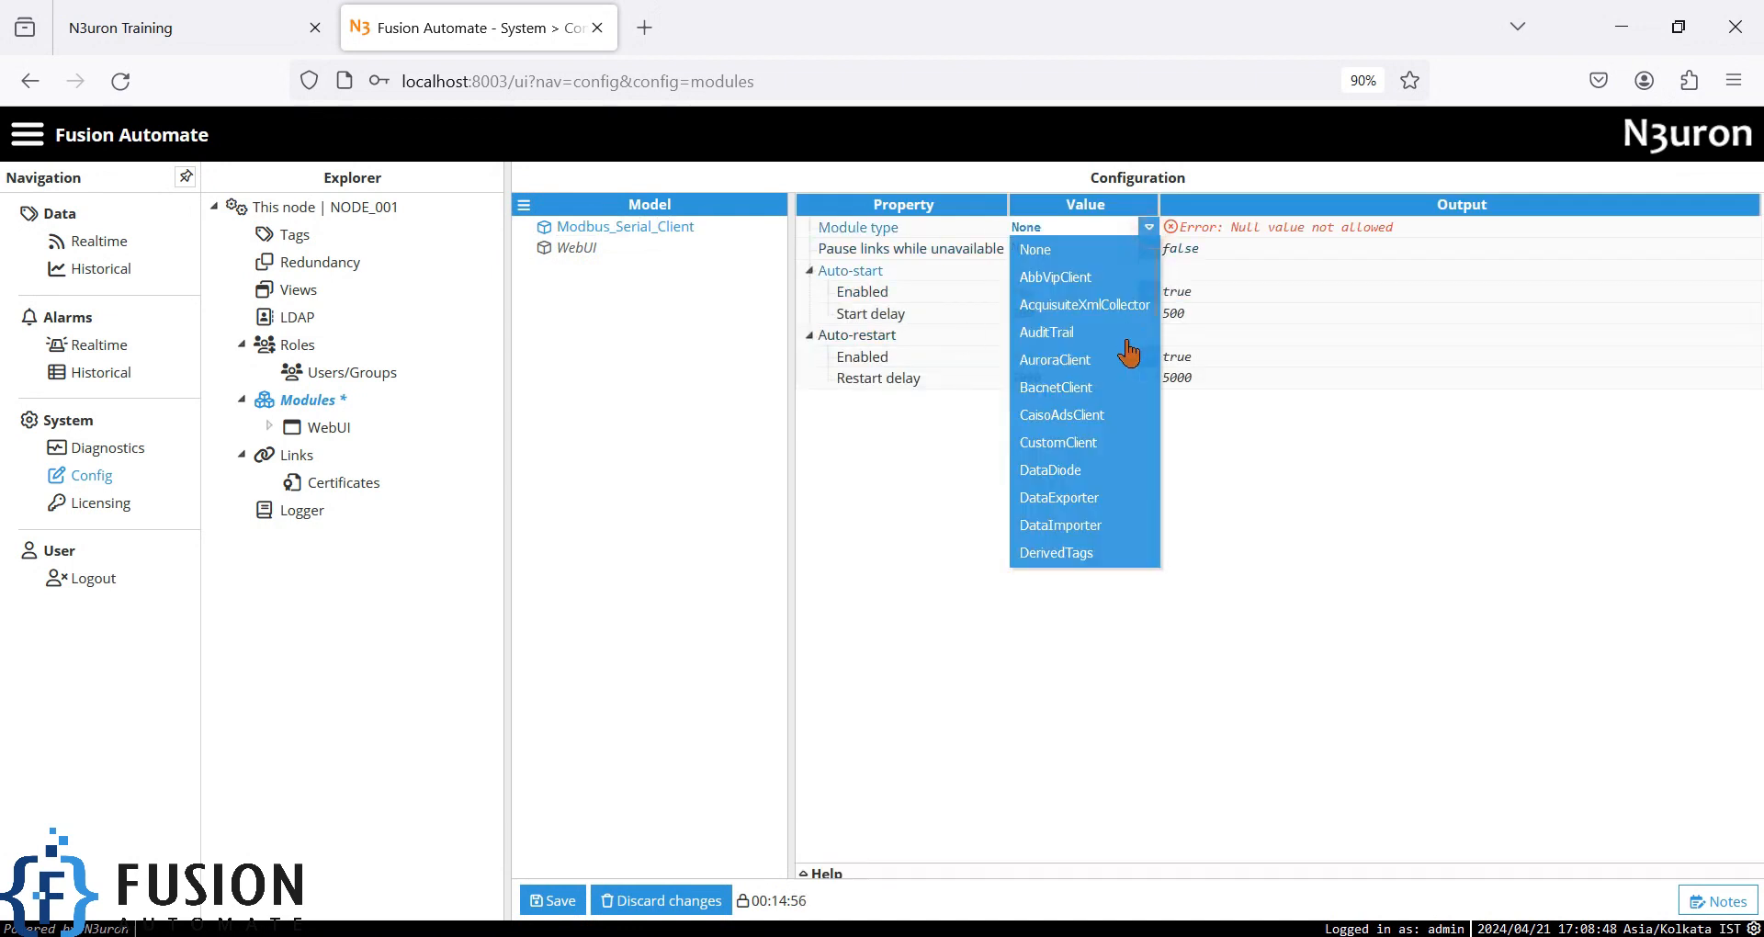
pyautogui.scroll(-5, 1120, 441)
pyautogui.scroll(-3, 1113, 471)
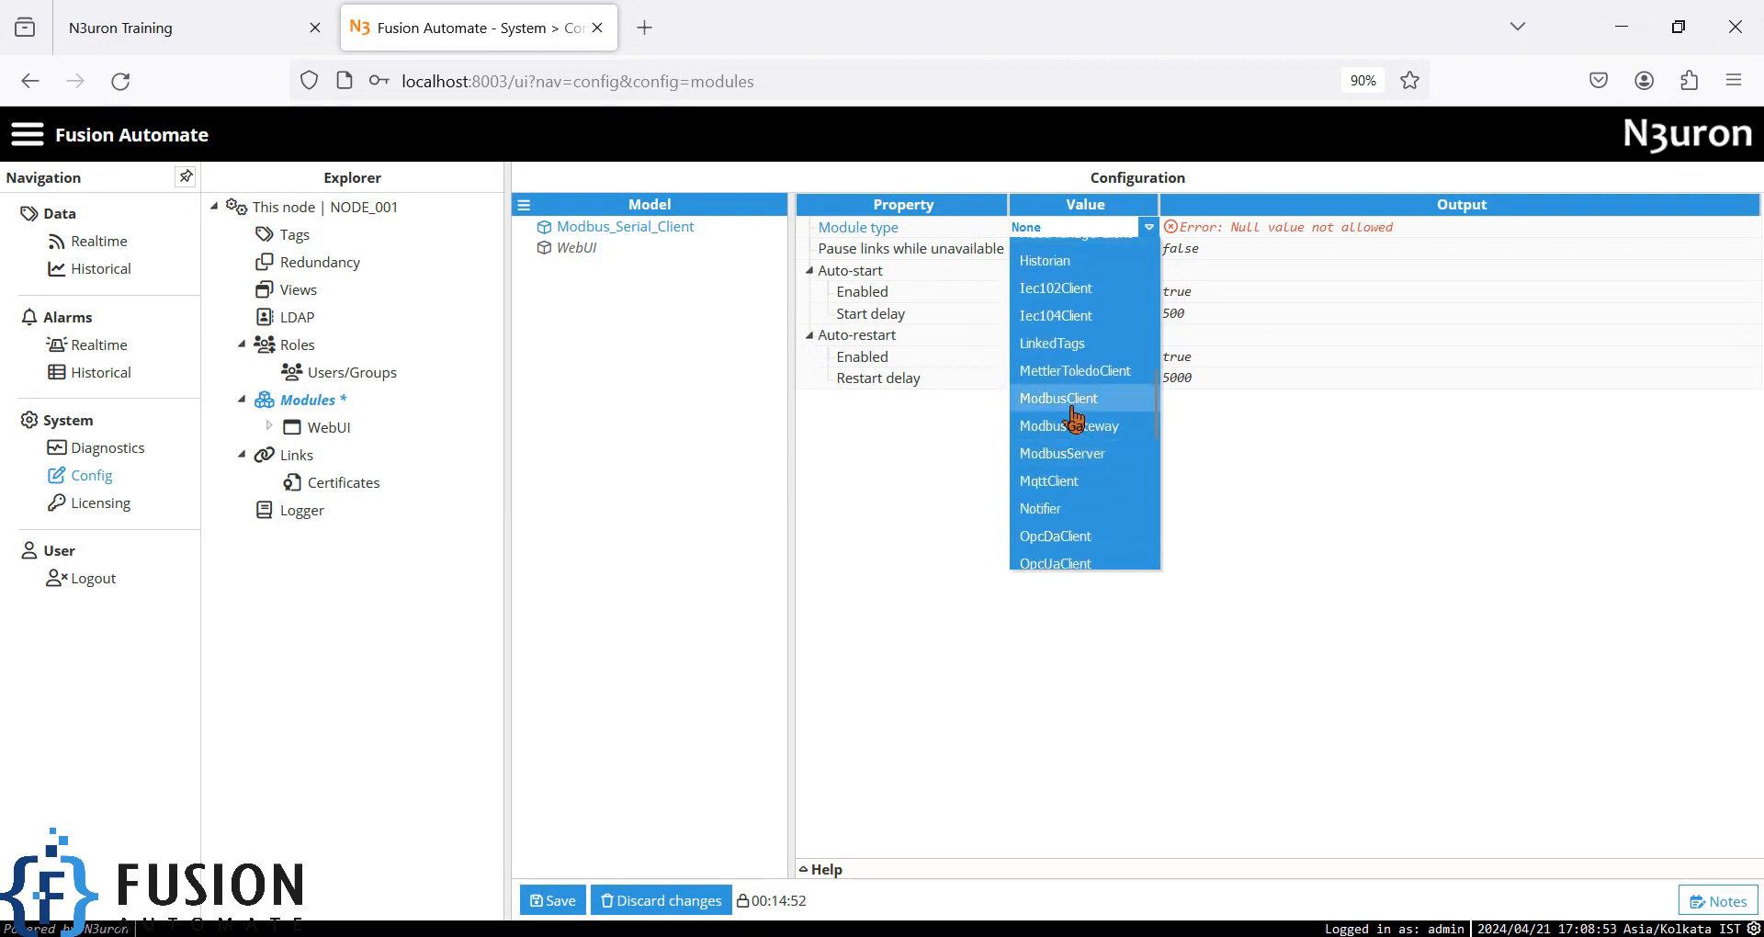
pyautogui.click(1075, 400)
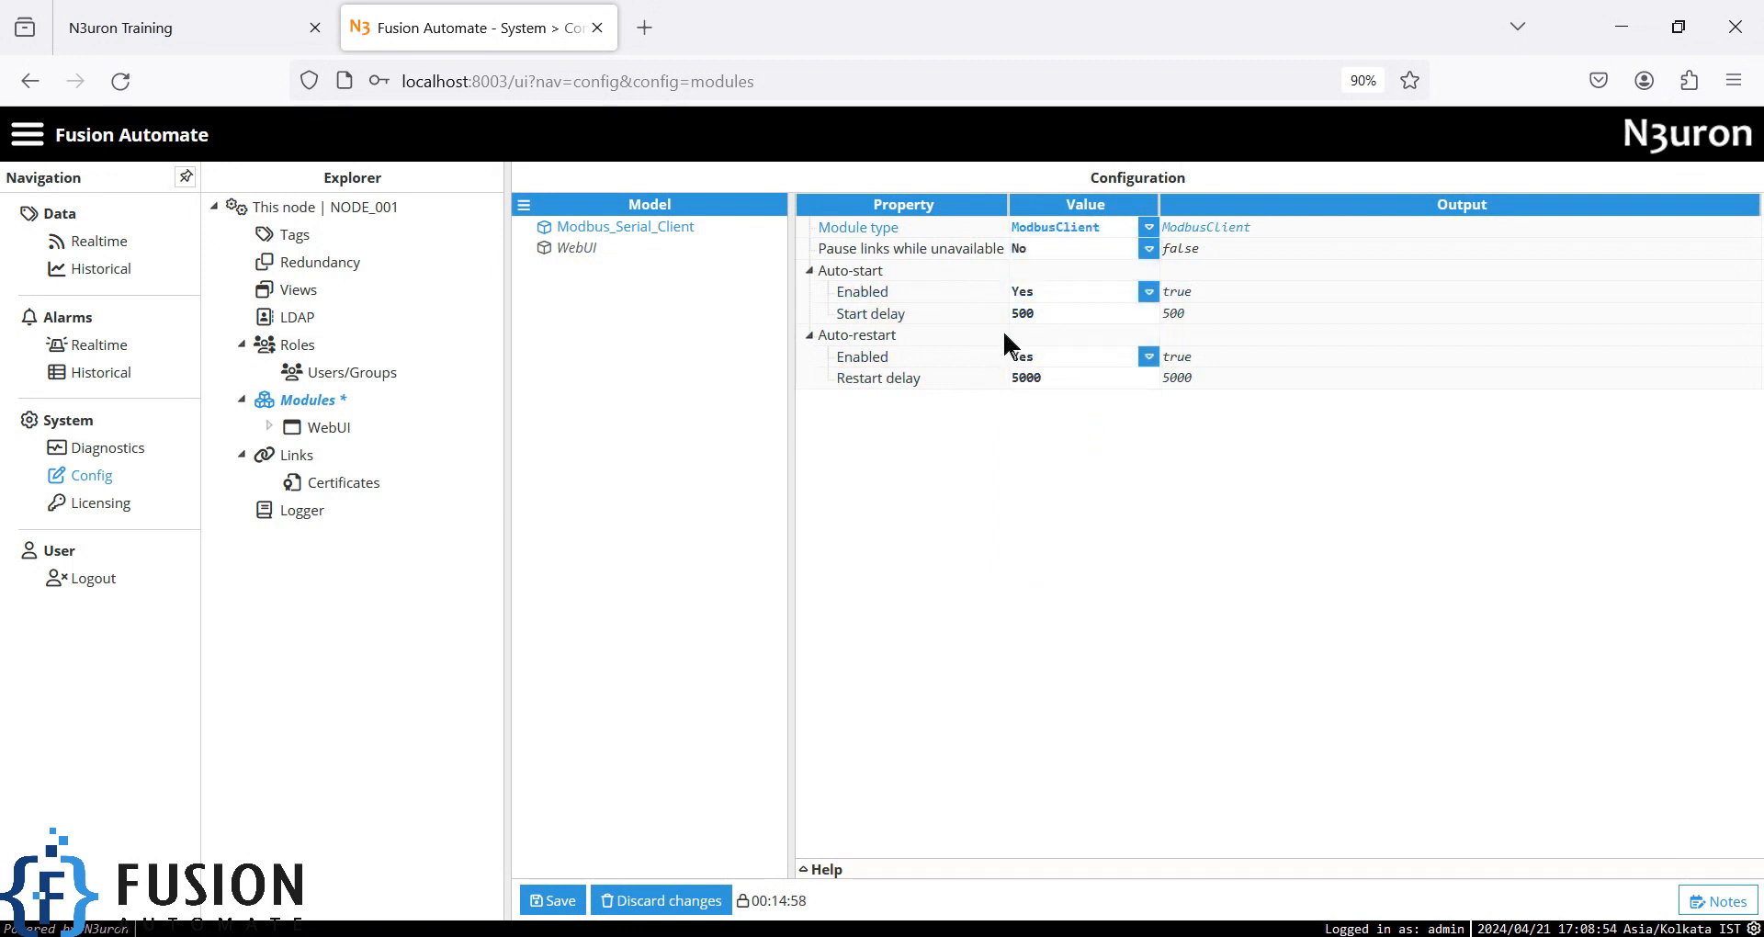
pyautogui.click(555, 900)
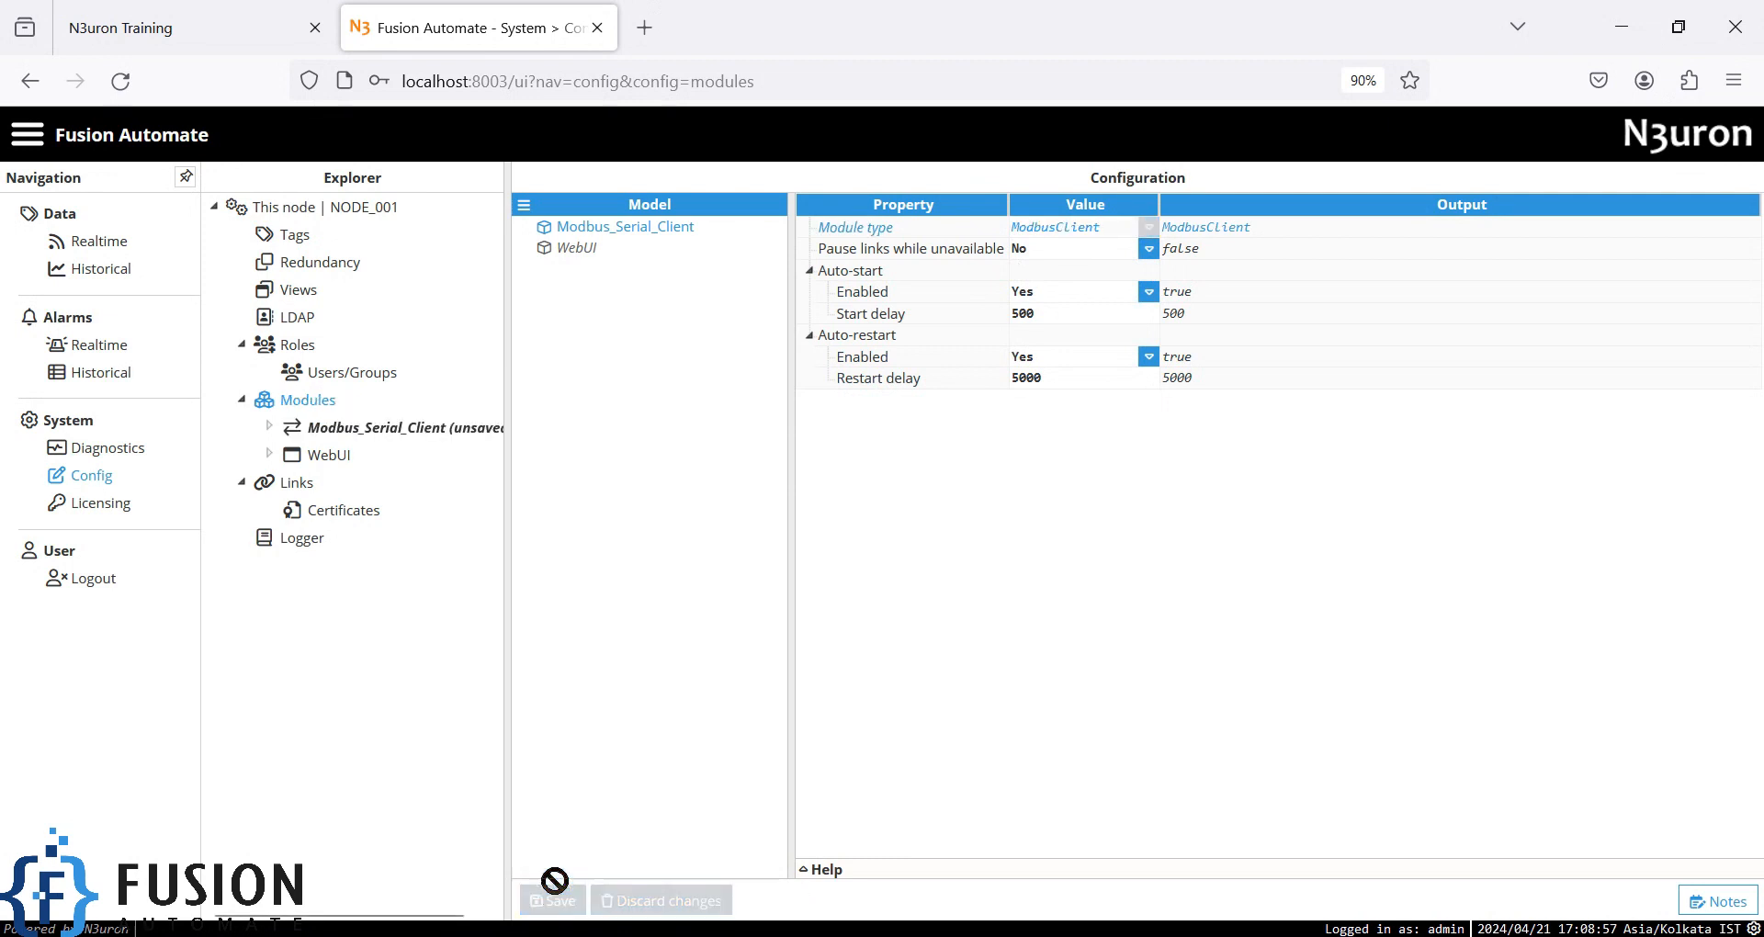
# - Add a channel named Modbus_Serial_Channel to the model of the Modbus_Serial_Client module
pyautogui.click(421, 432)
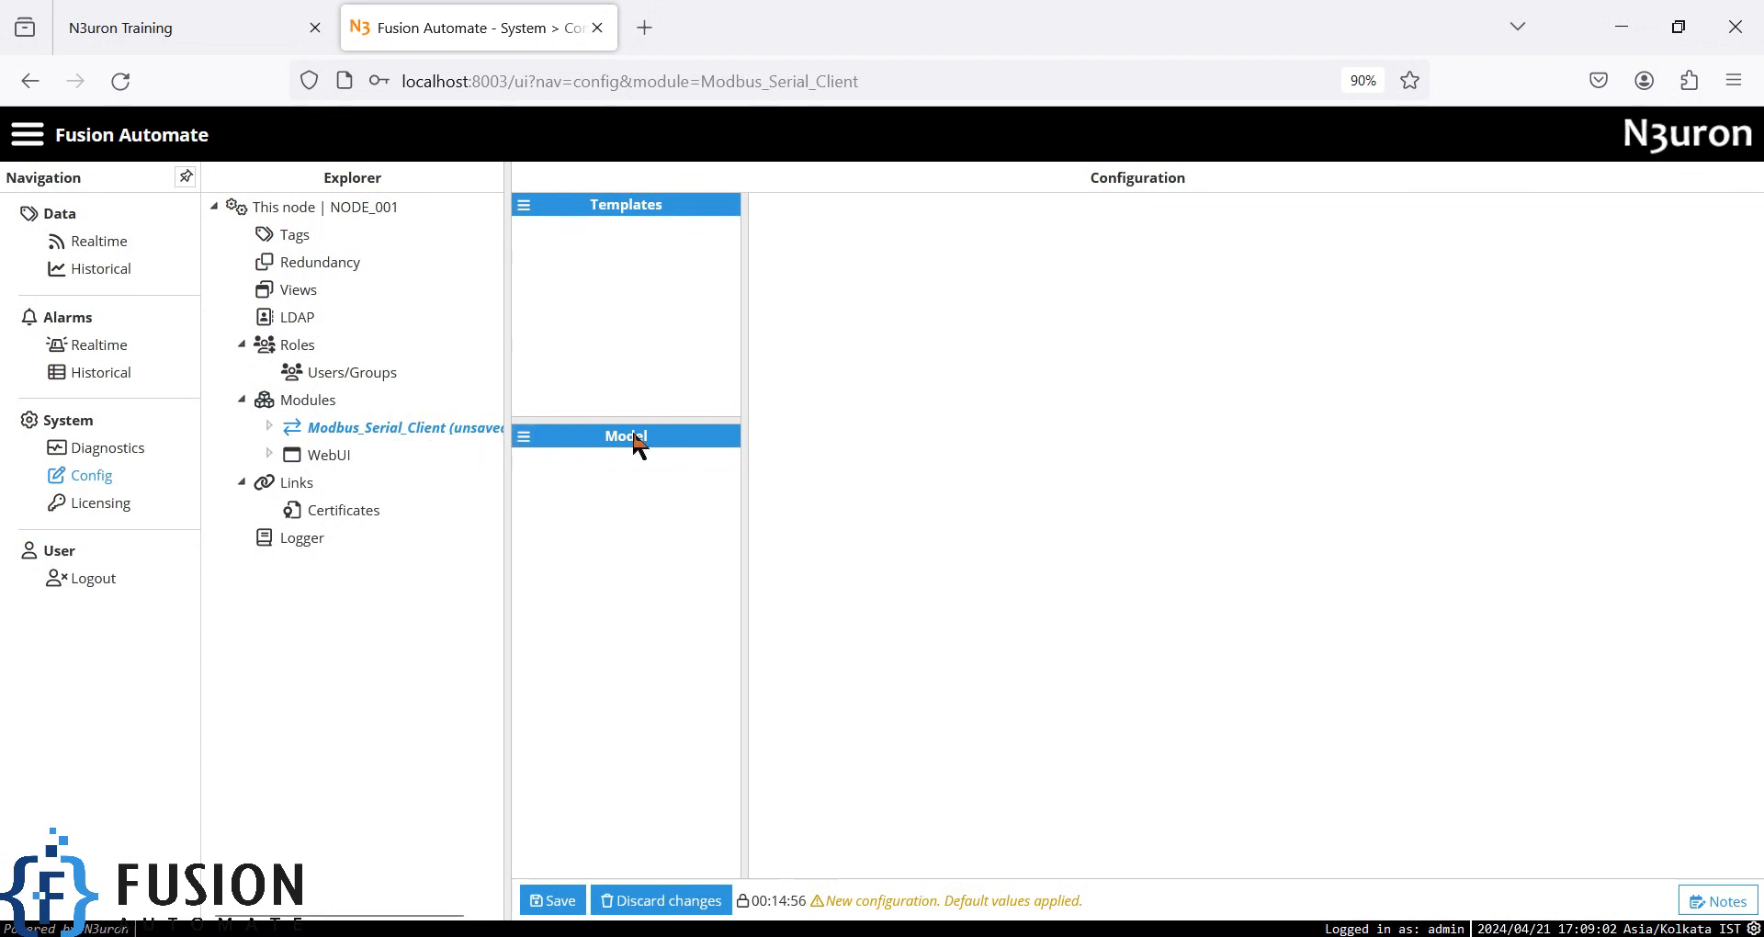
pyautogui.click(524, 438)
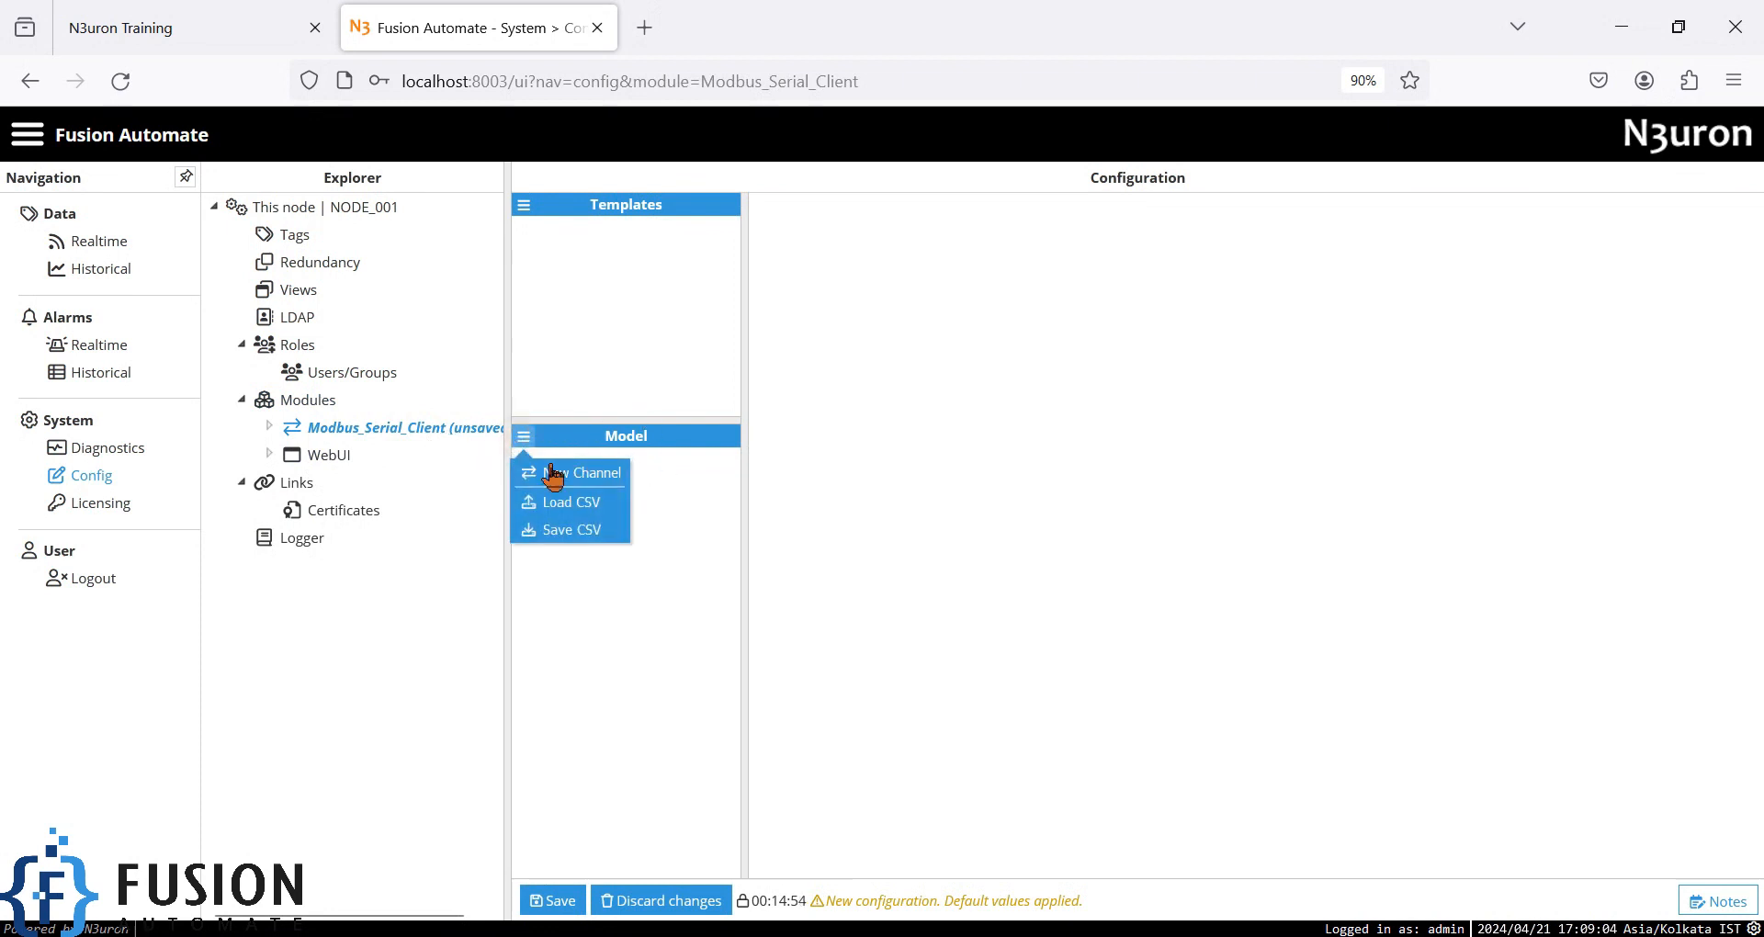
pyautogui.click(582, 471)
pyautogui.write('Modbus_Serial_Channel')
pyautogui.press('Return')
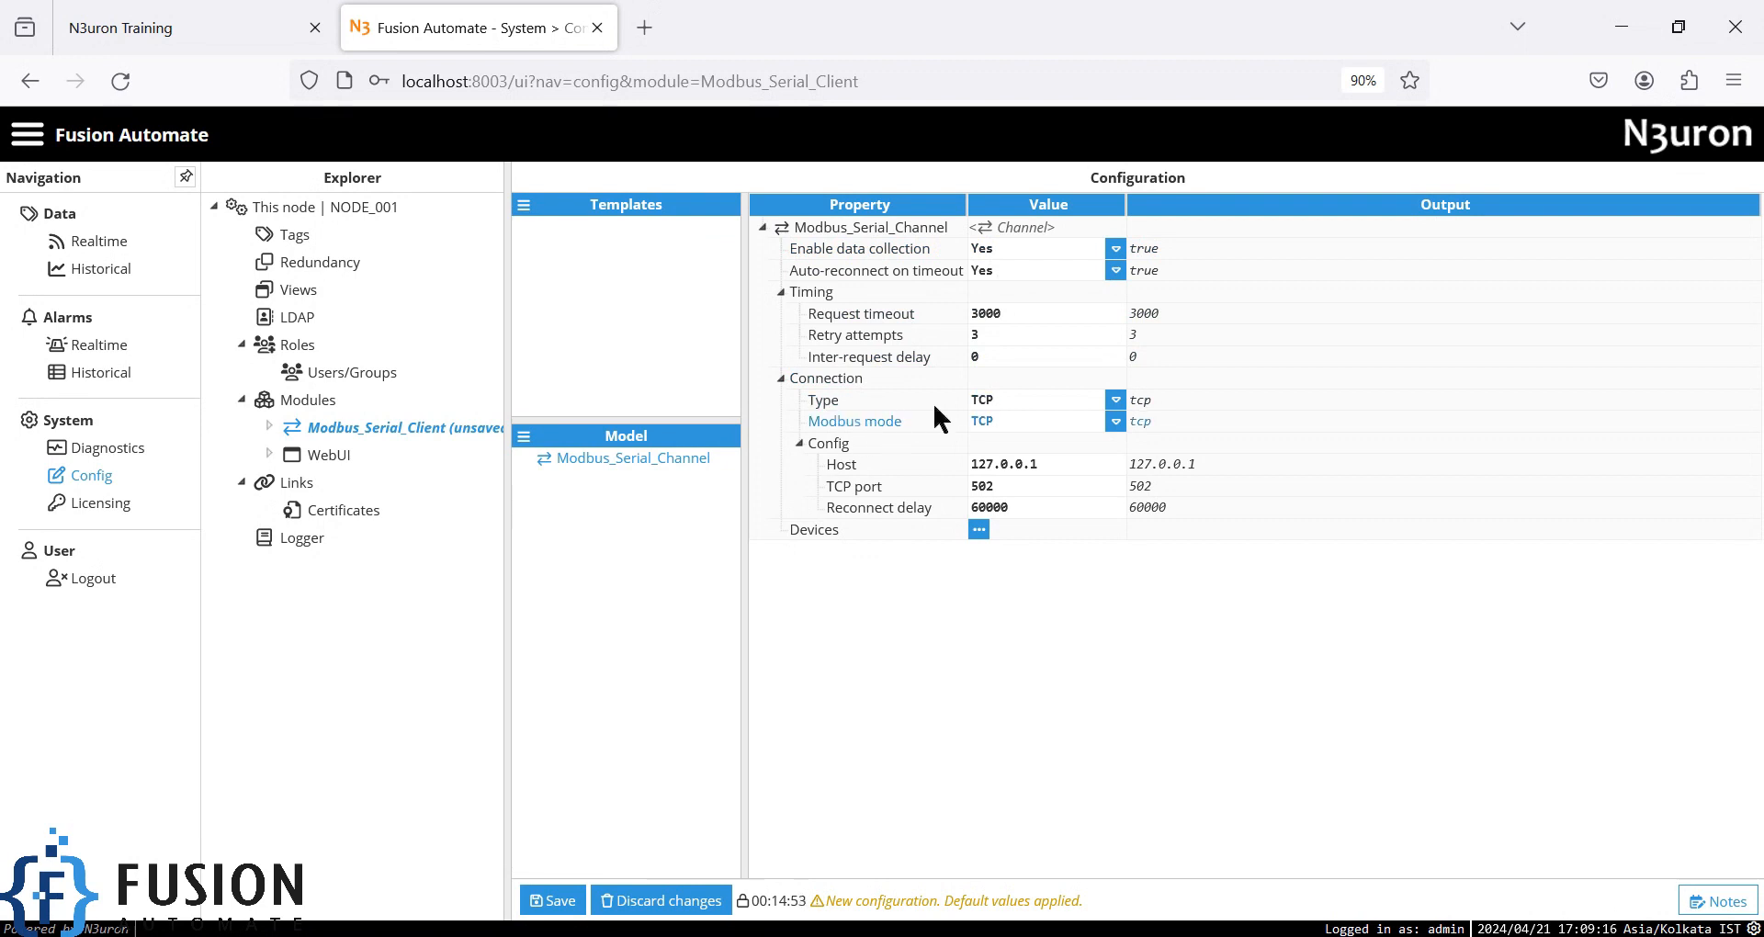
# - Set the channel's connection type to Serial and choose COM7 as its port name
pyautogui.click(1118, 403)
pyautogui.click(1057, 452)
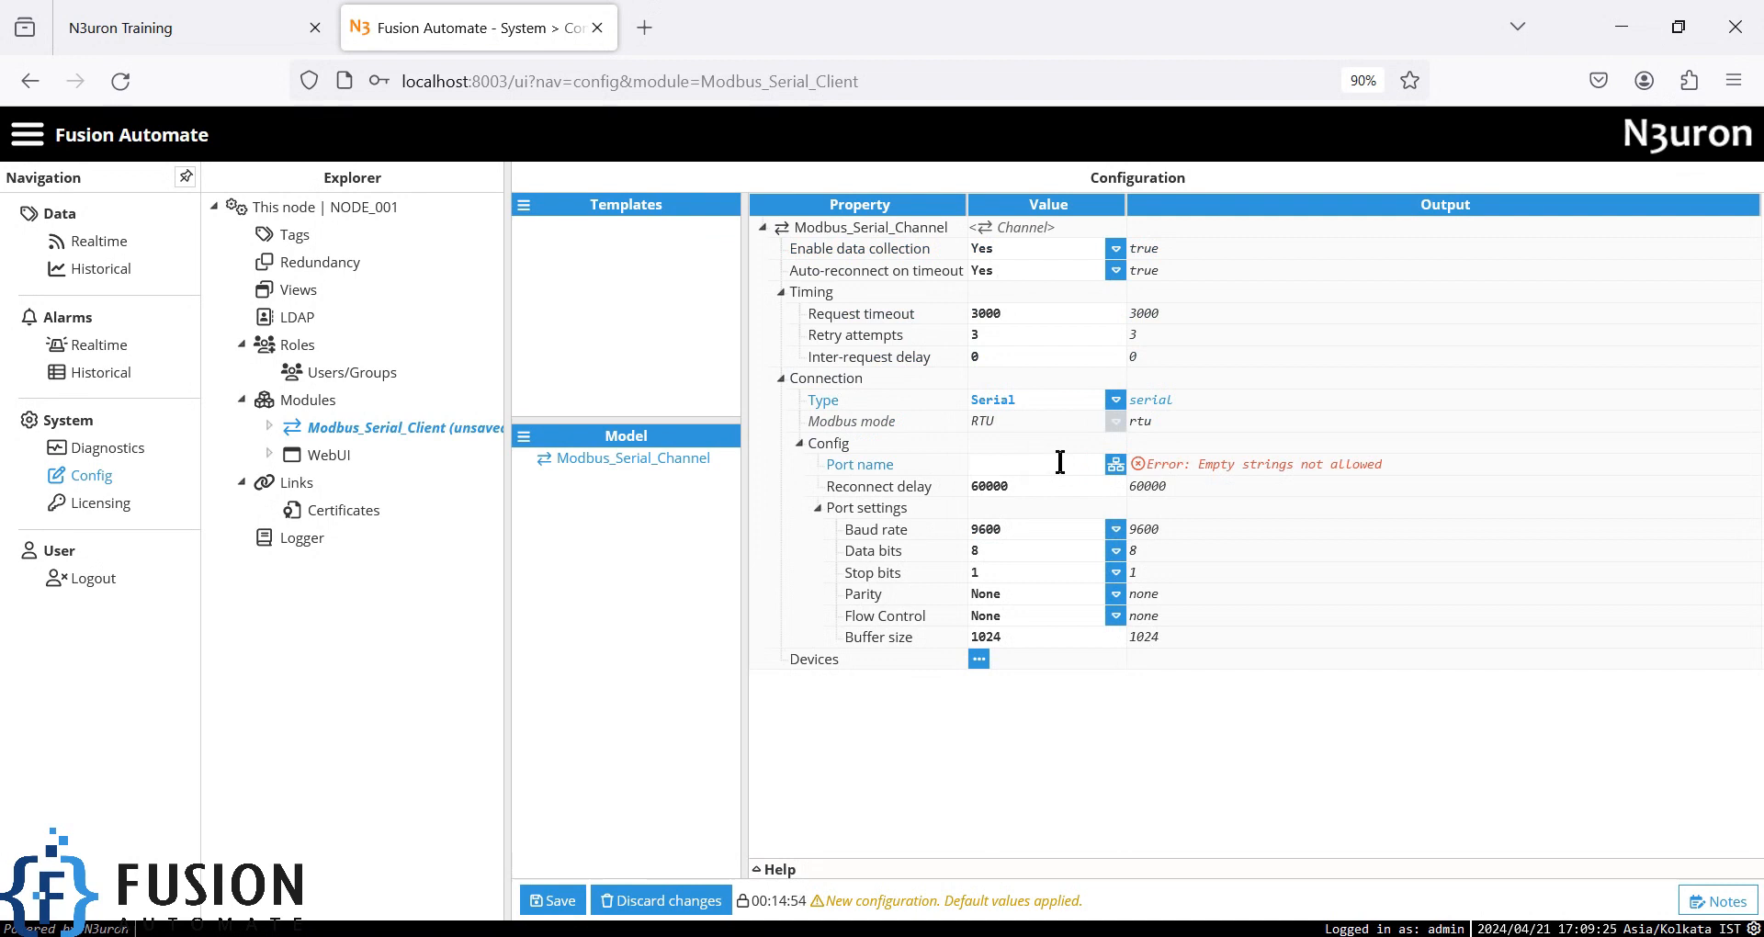
pyautogui.doubleClick(1172, 11)
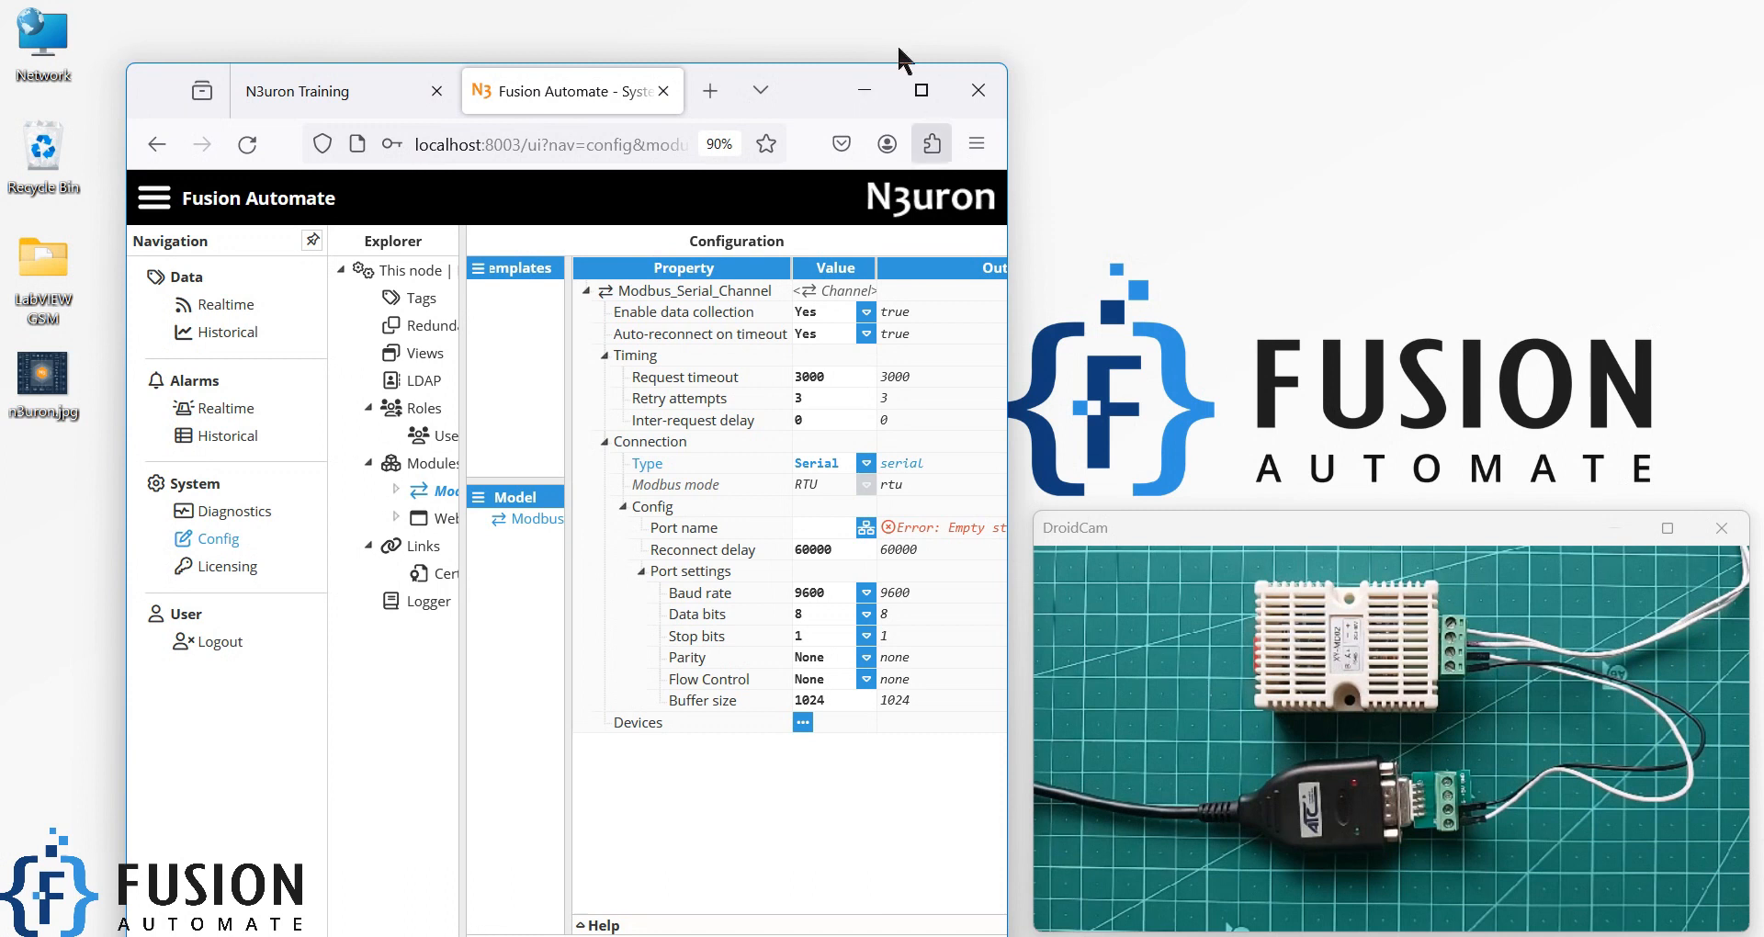
pyautogui.click(921, 89)
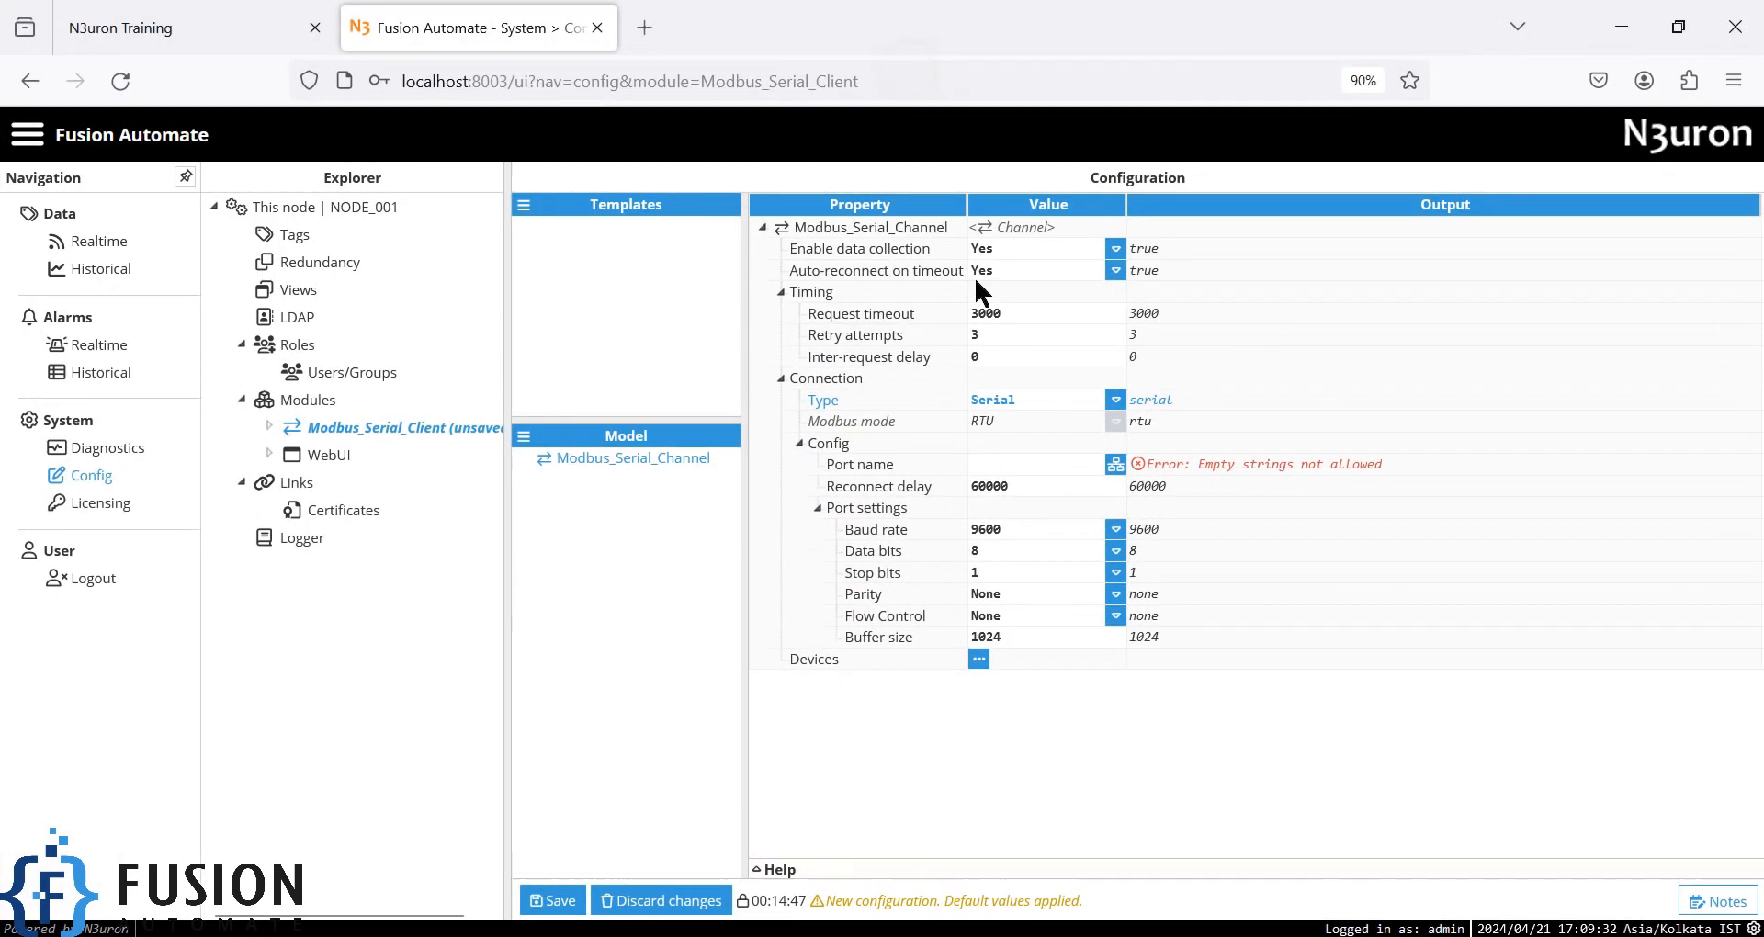
pyautogui.click(1116, 465)
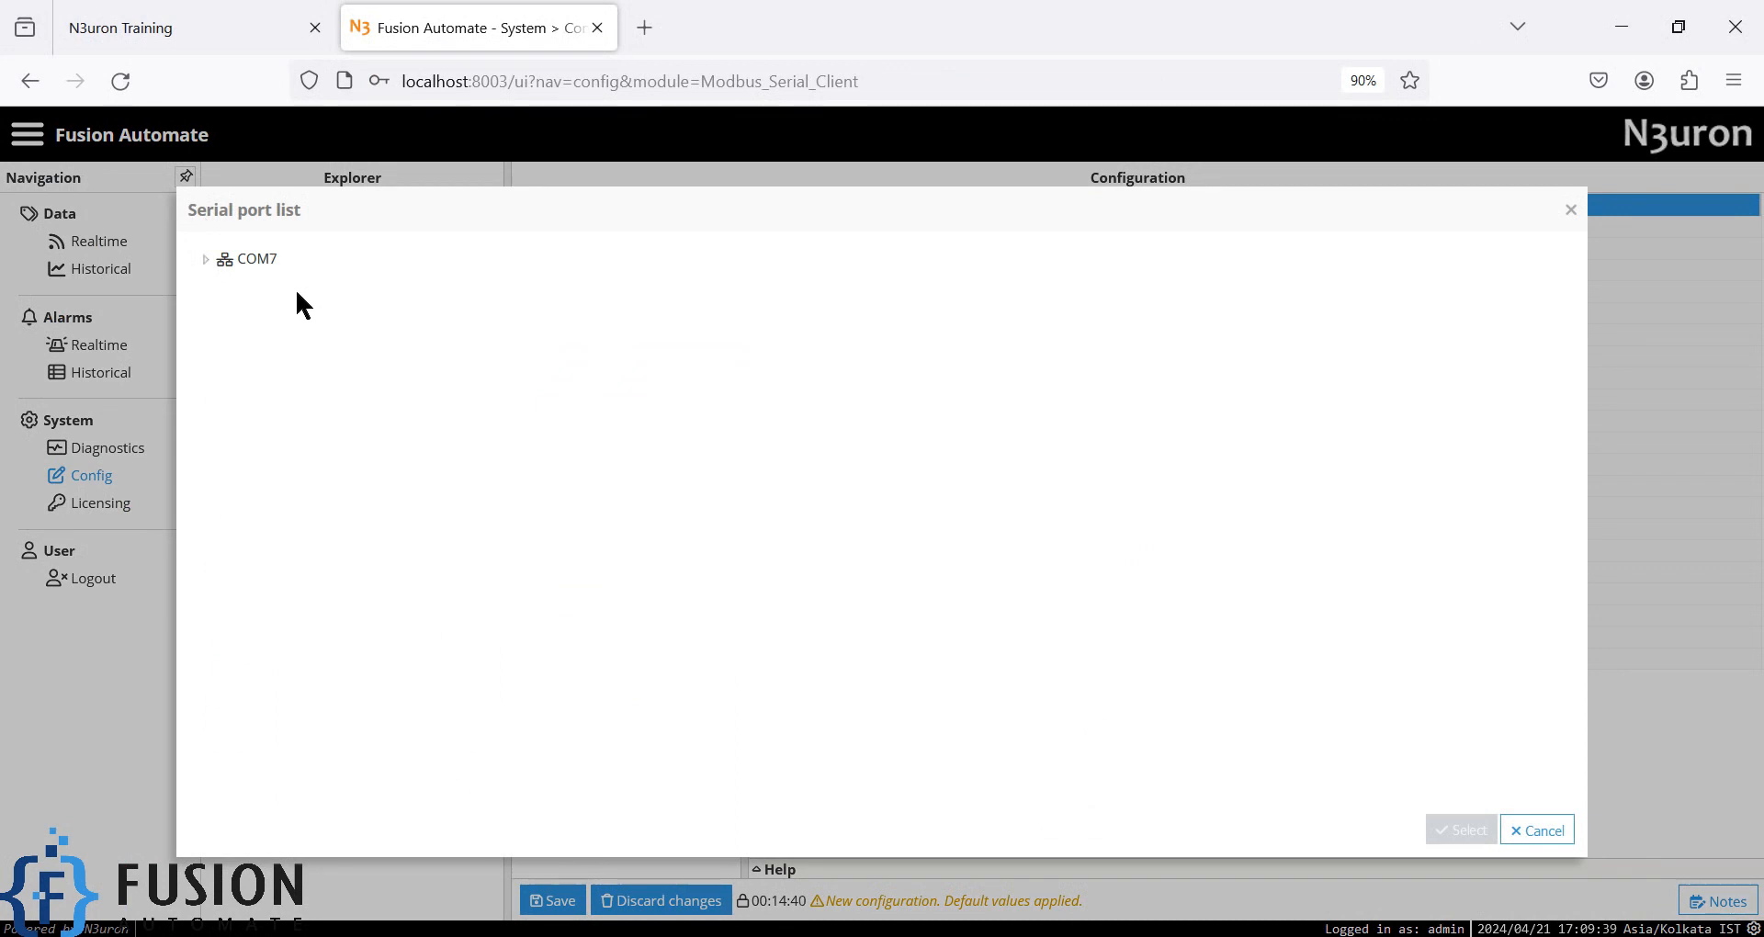
pyautogui.click(253, 261)
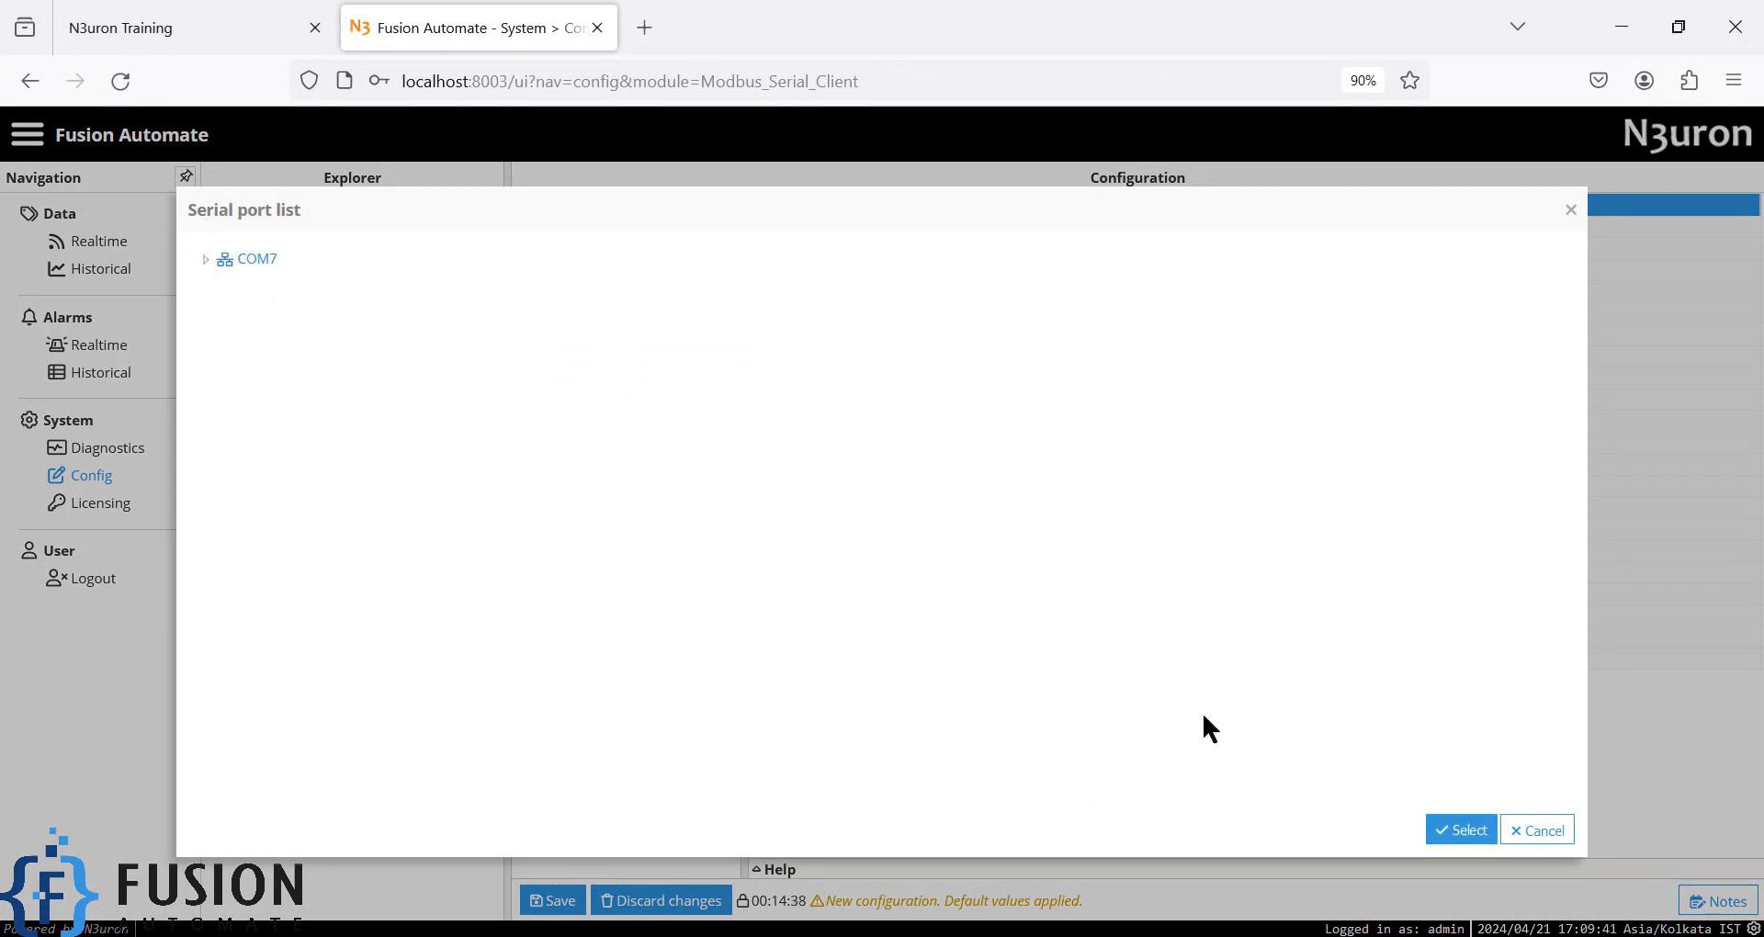
pyautogui.click(1461, 831)
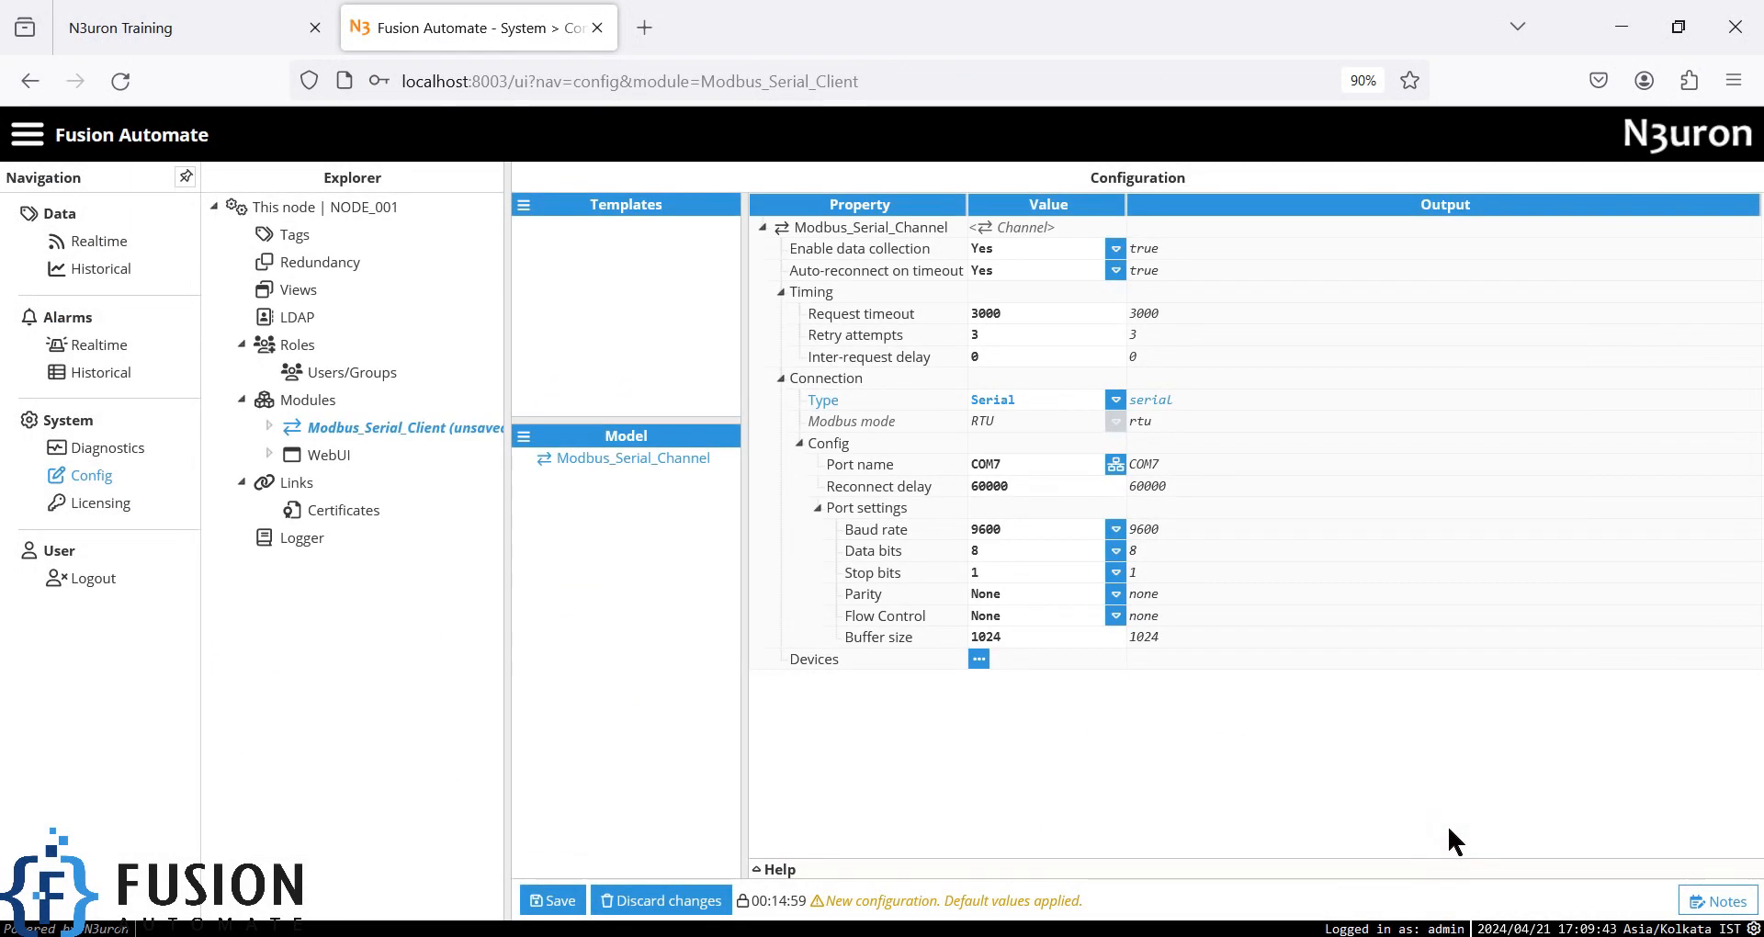
# - Set the serial channel's reconnect delay to 20000 and check the available baud rates
pyautogui.click(1003, 487)
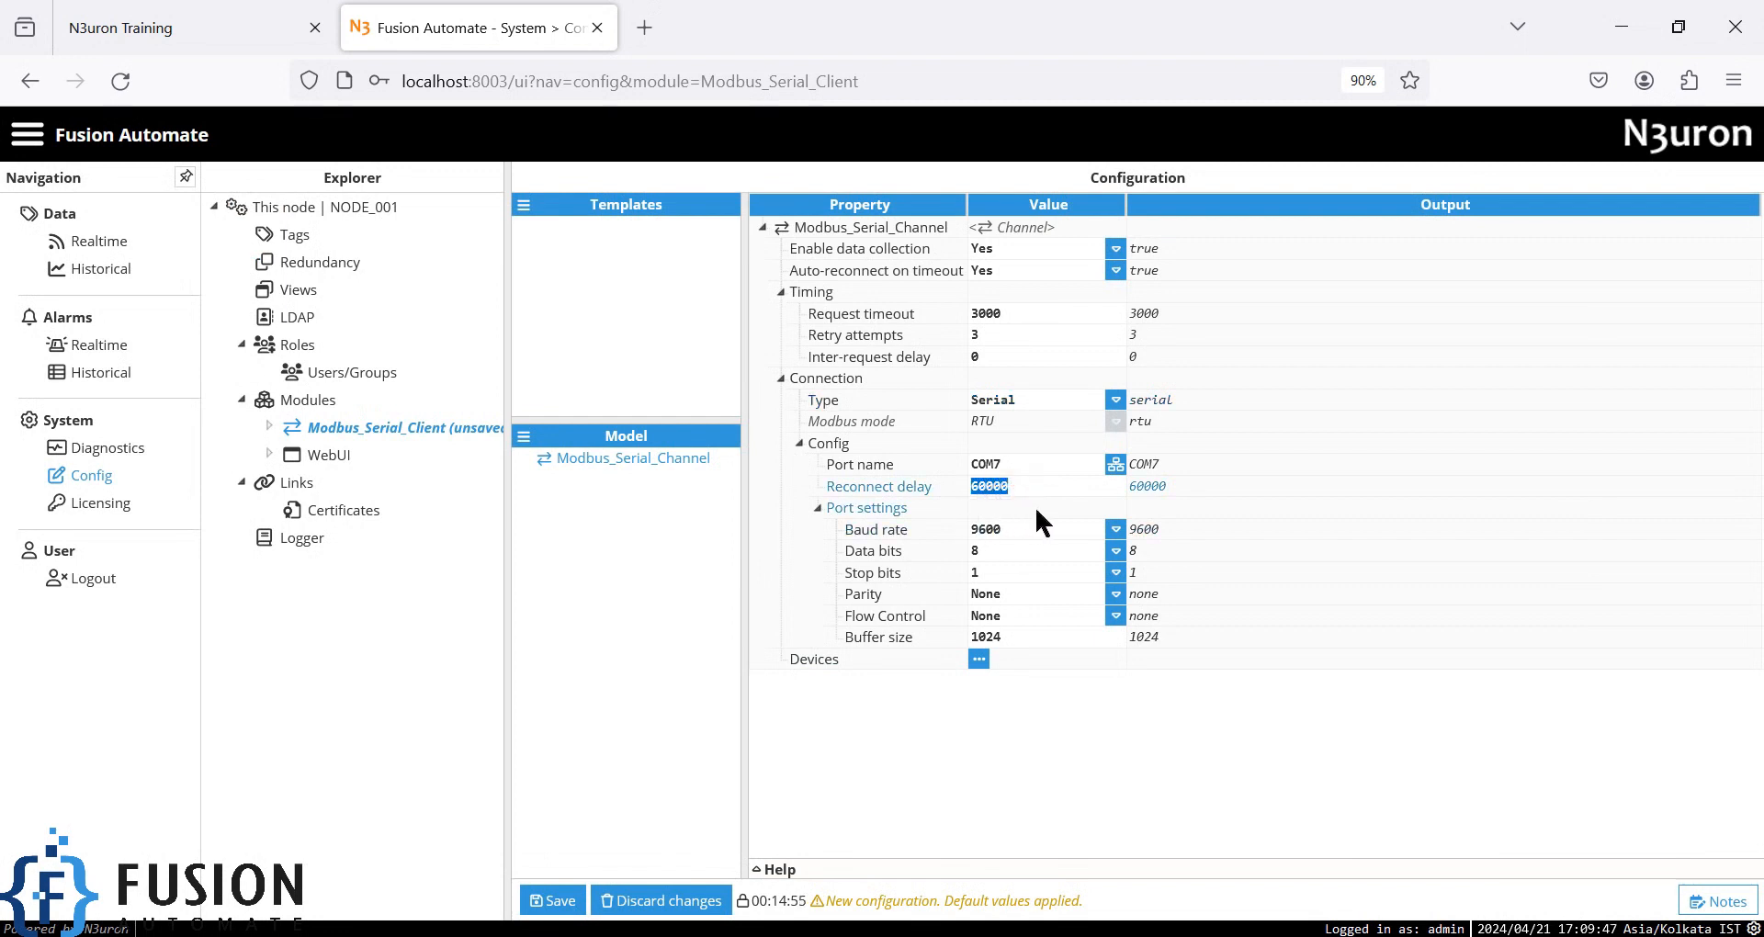
pyautogui.write('20')
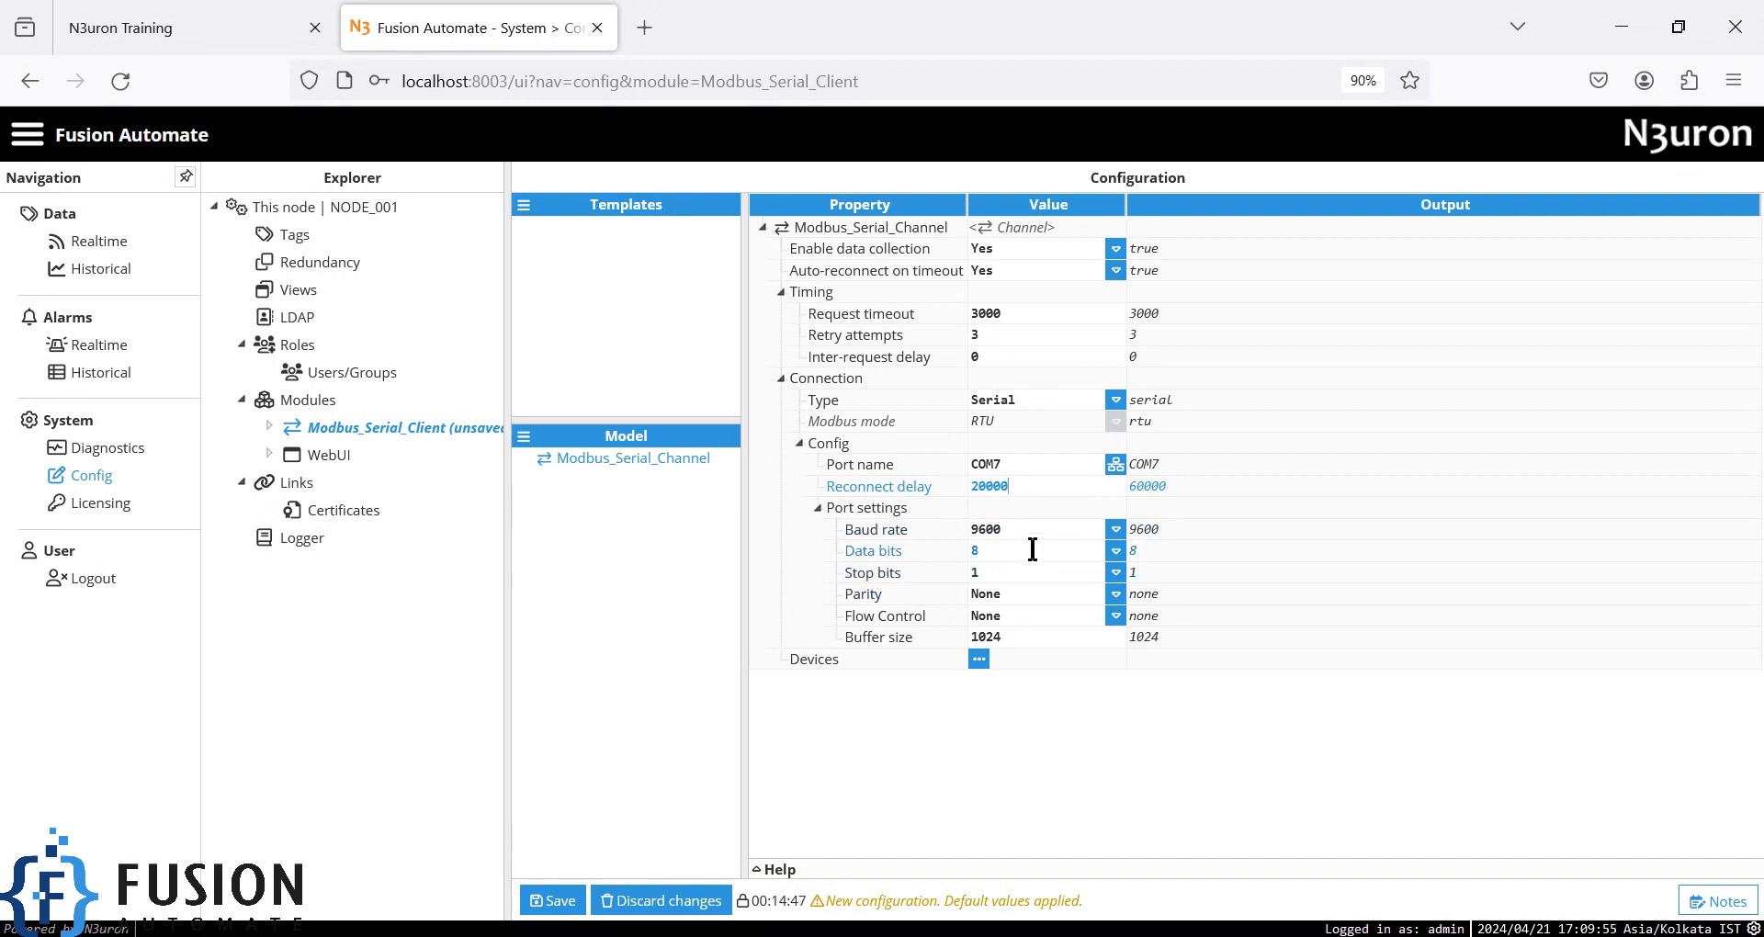
pyautogui.doubleClick(1310, 13)
pyautogui.click(1329, 35)
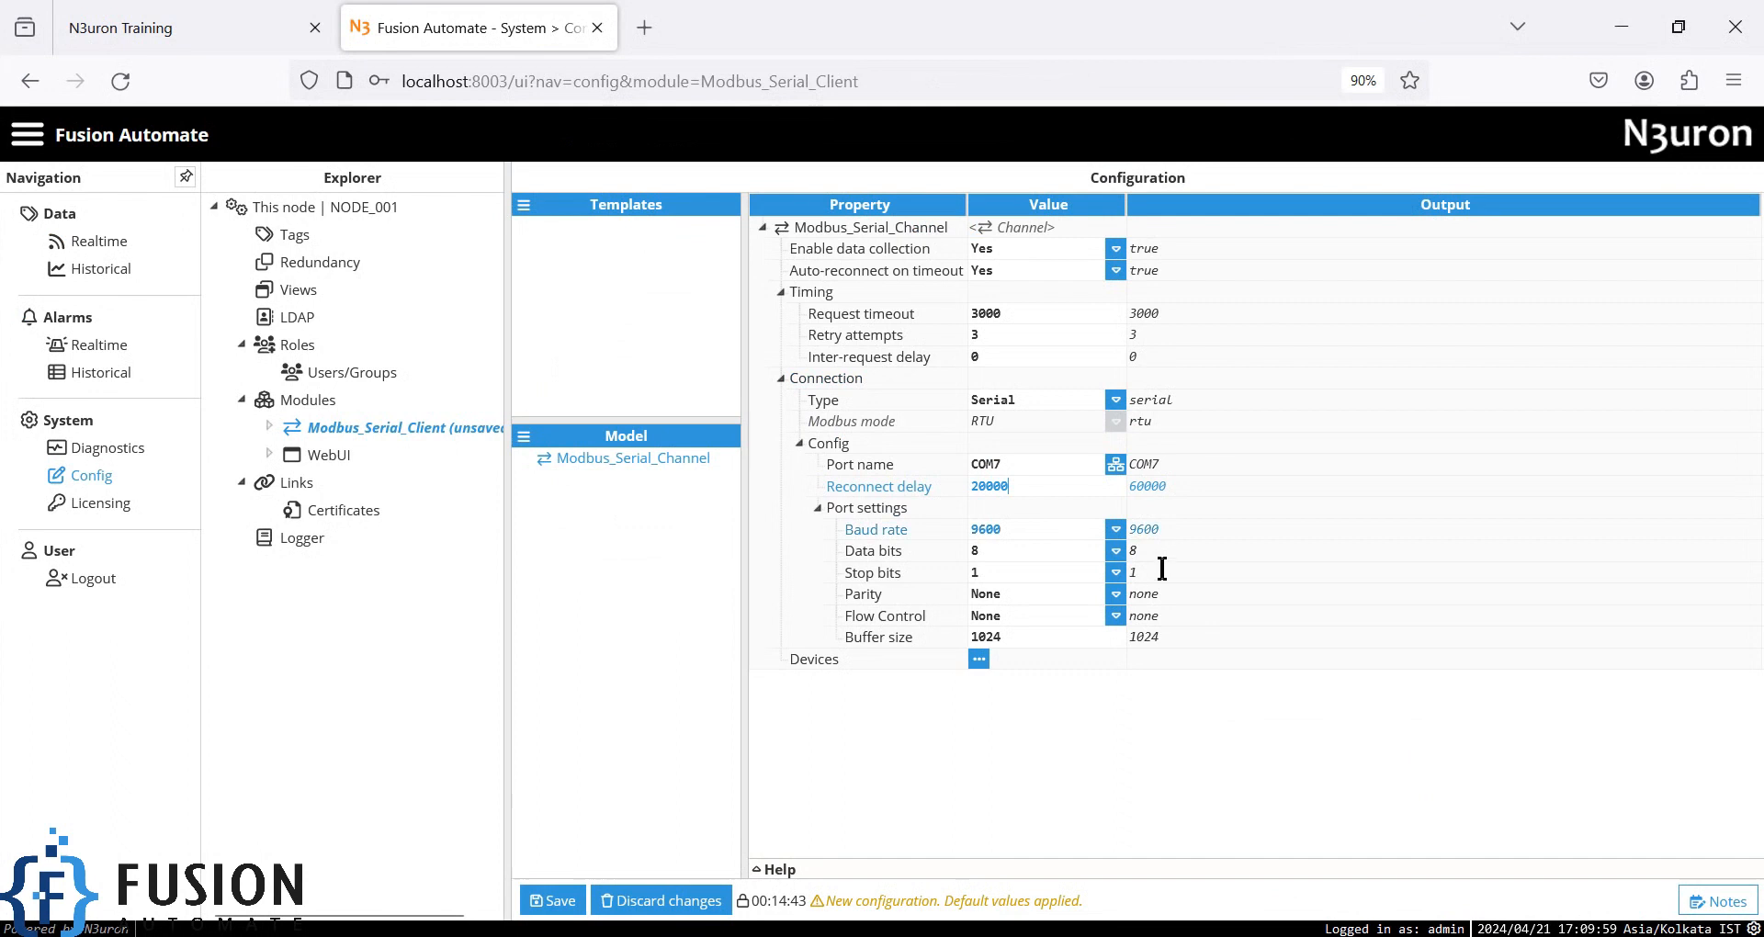
pyautogui.click(1008, 532)
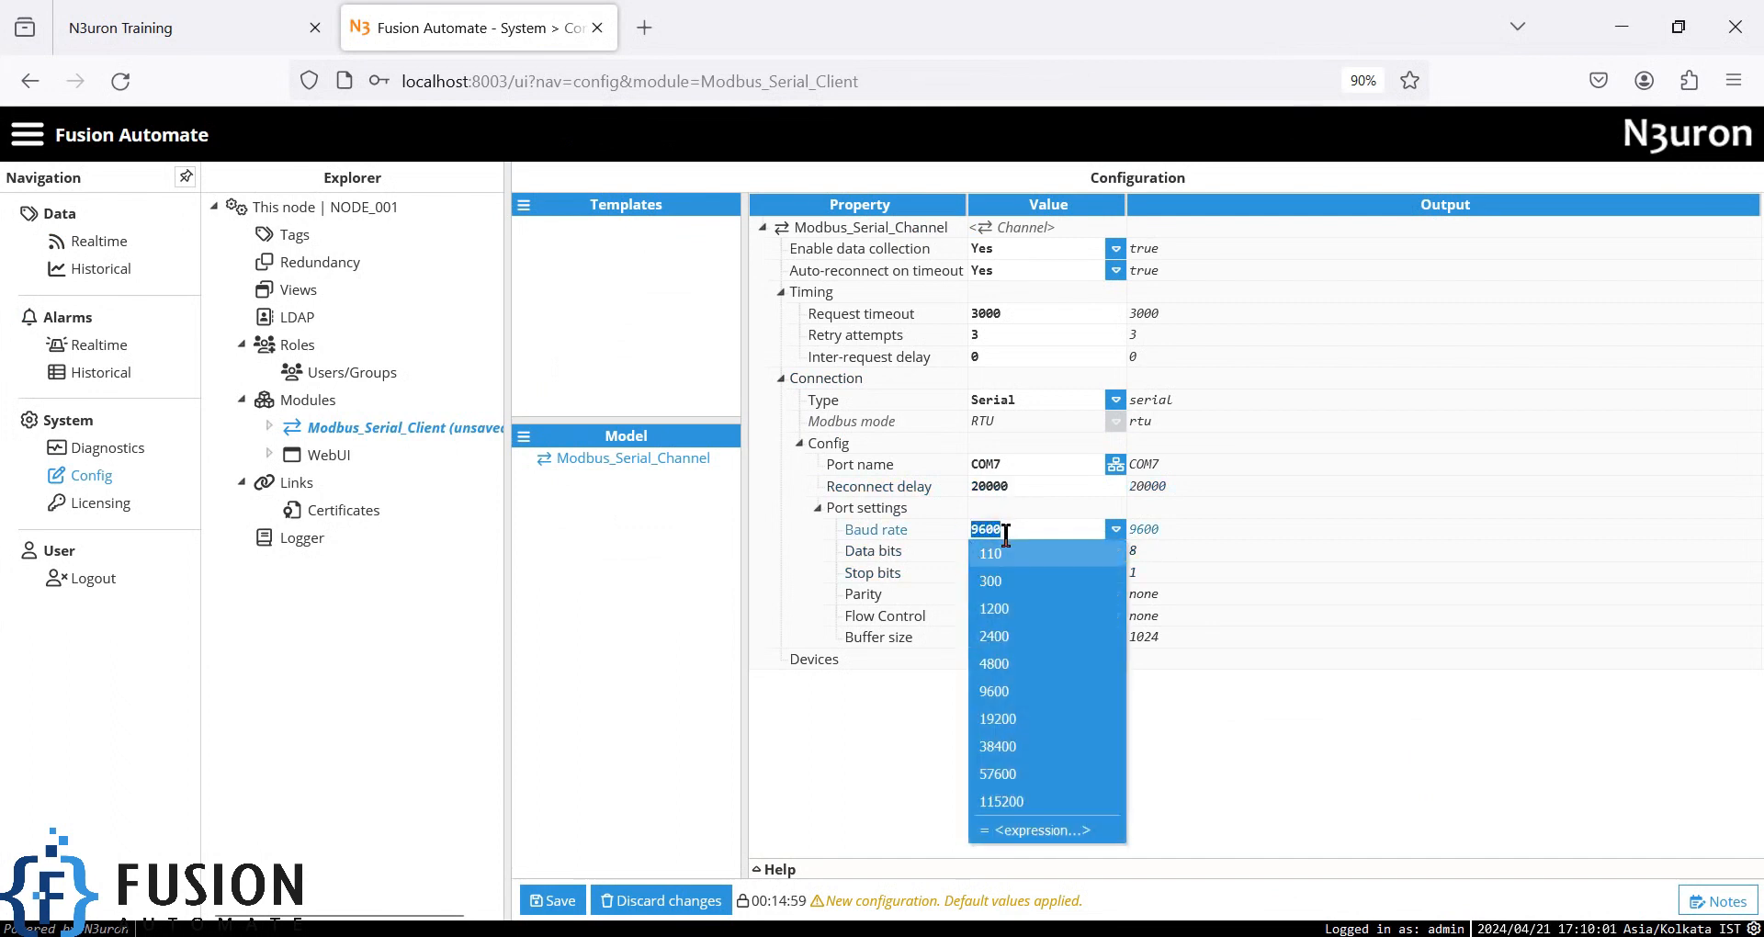
pyautogui.click(1005, 524)
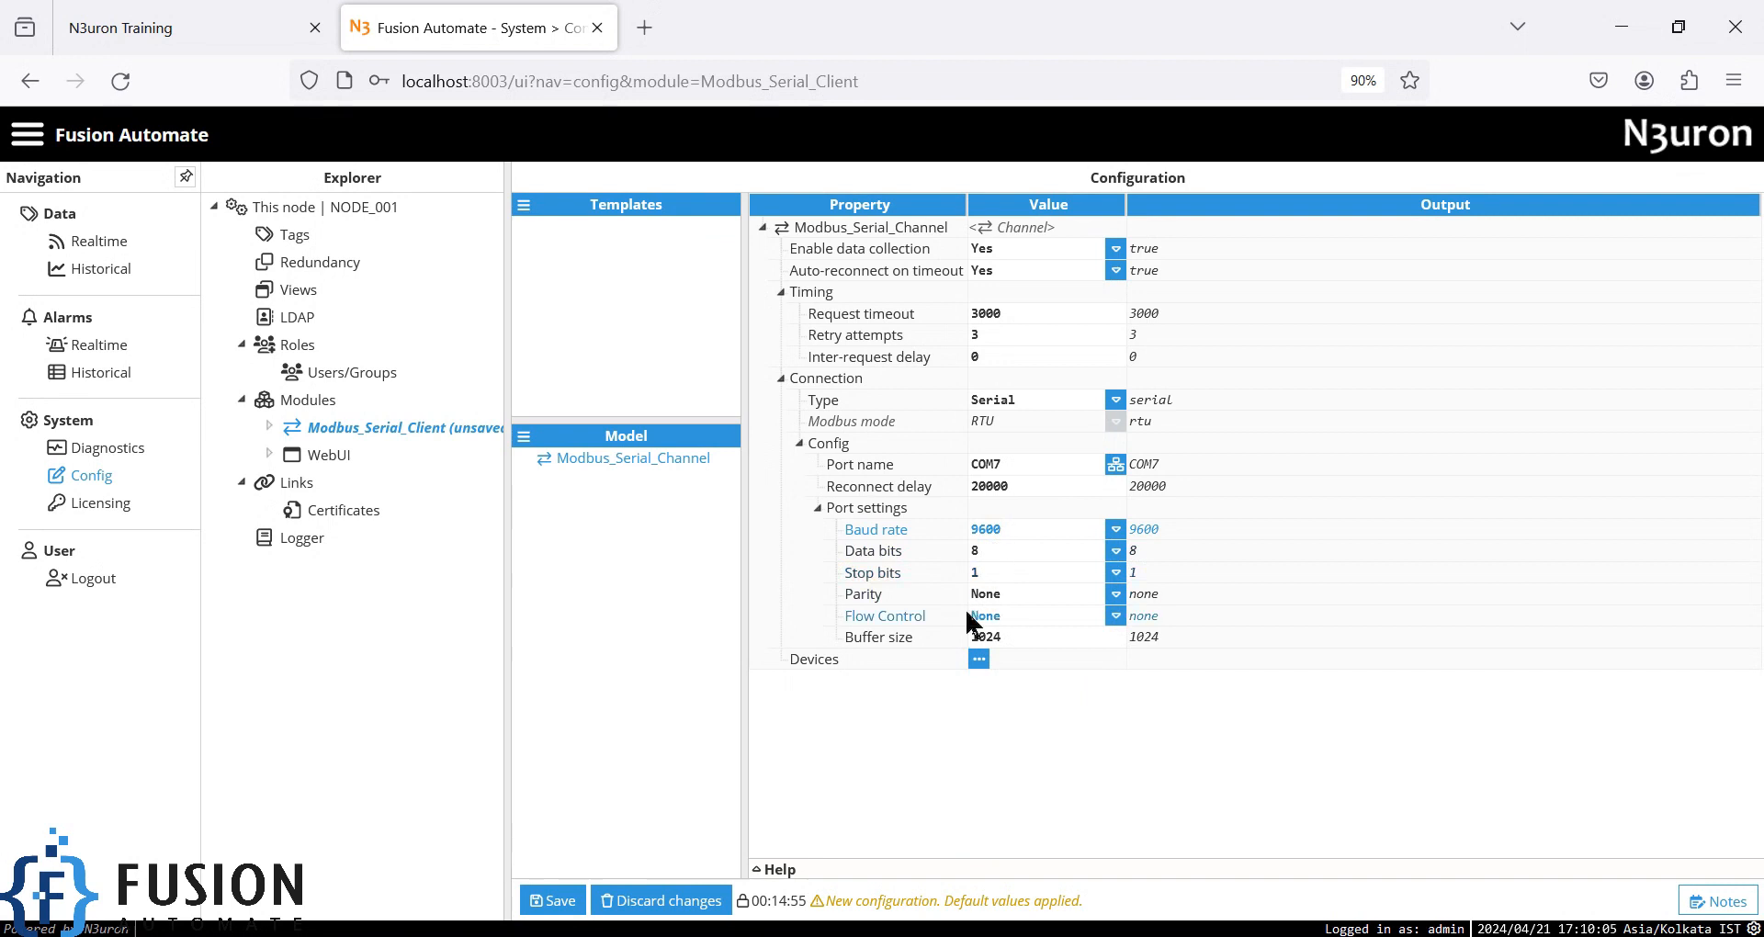
# - Add a device named XYMD02 under the devices of Modbus_Serial_Channel
pyautogui.click(980, 661)
pyautogui.click(1003, 702)
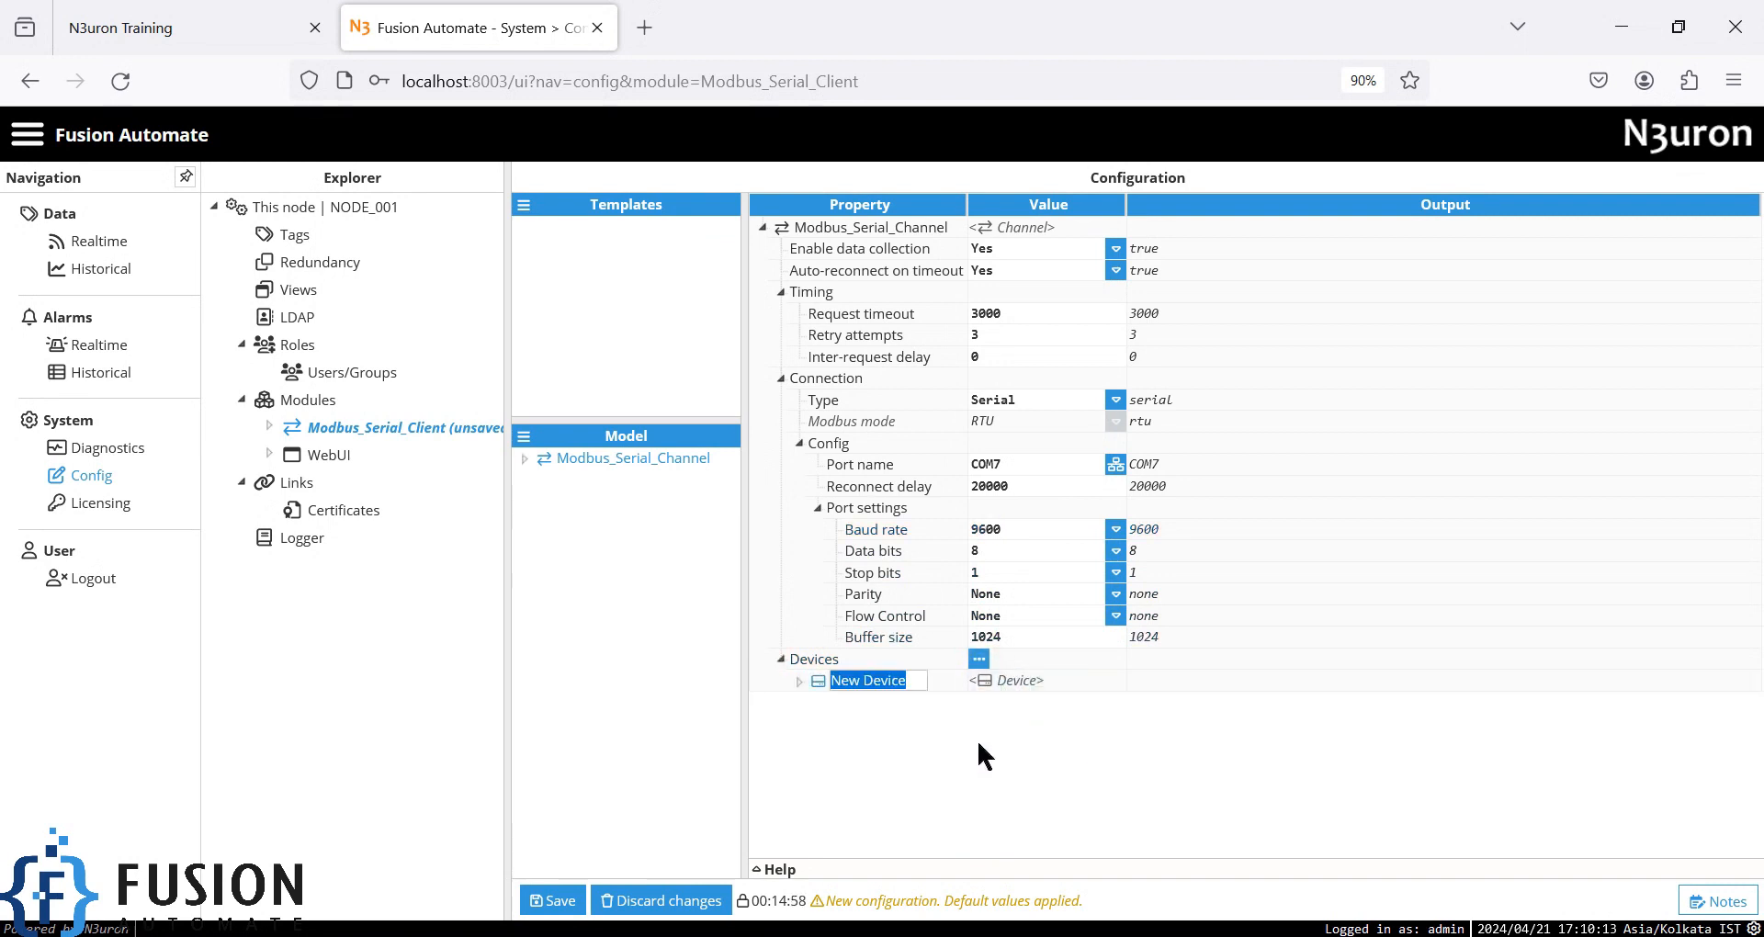
pyautogui.write('XYM')
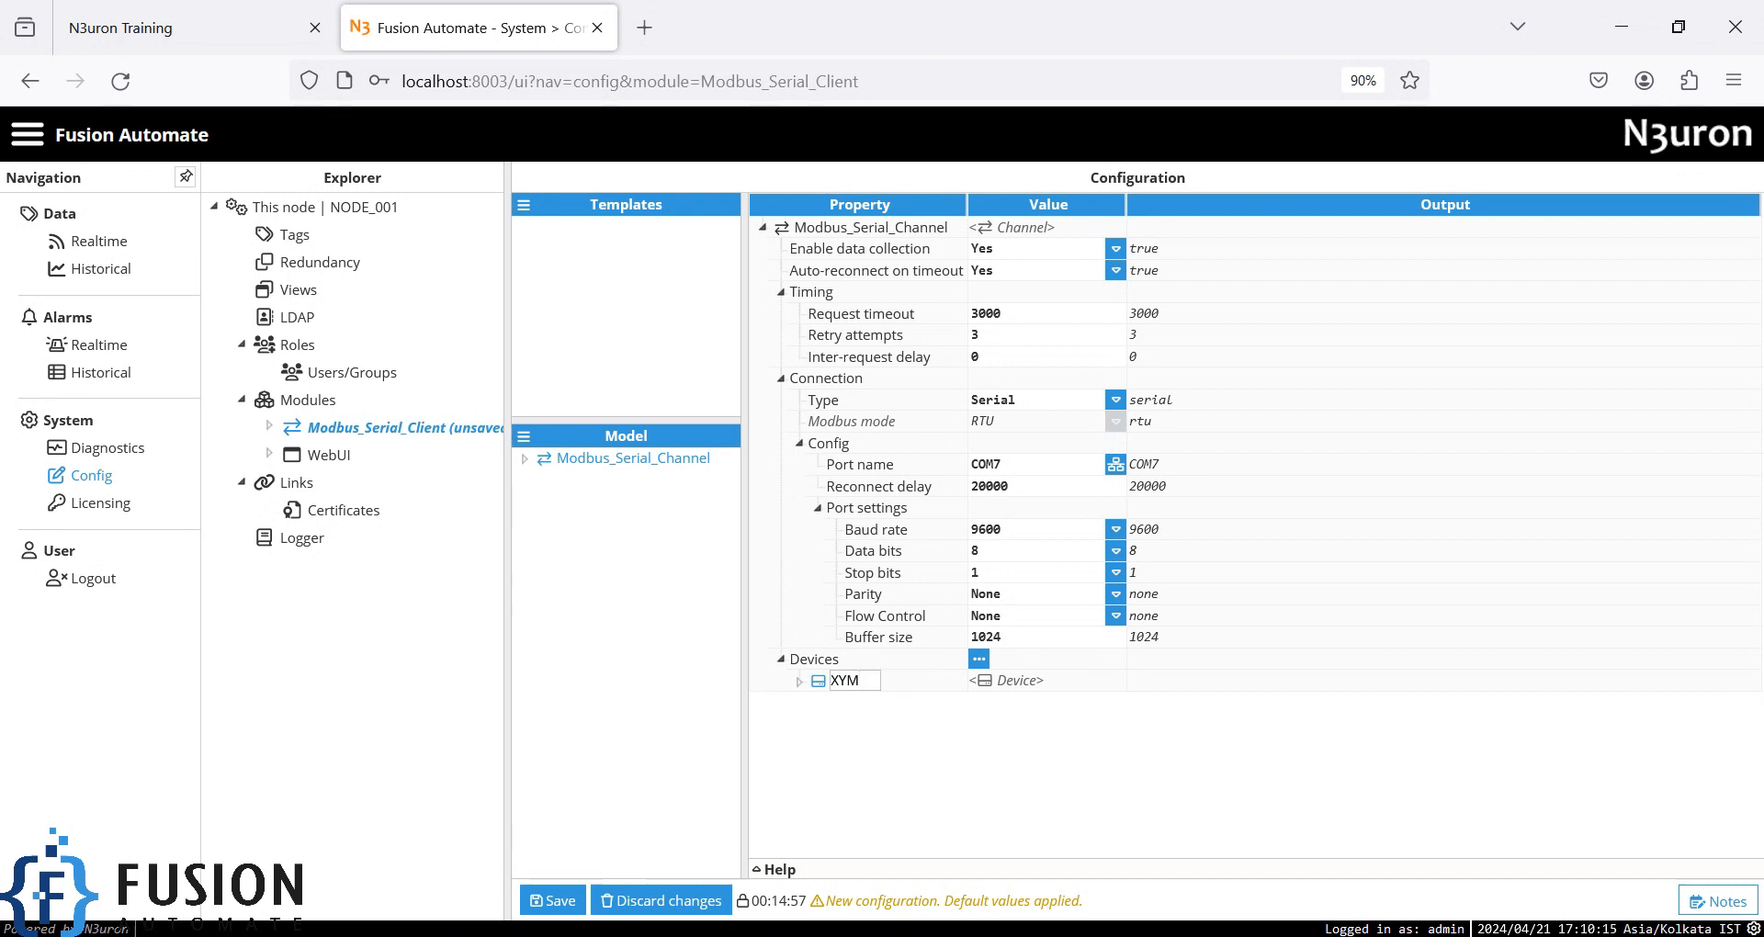
pyautogui.write('D02')
pyautogui.press('Return')
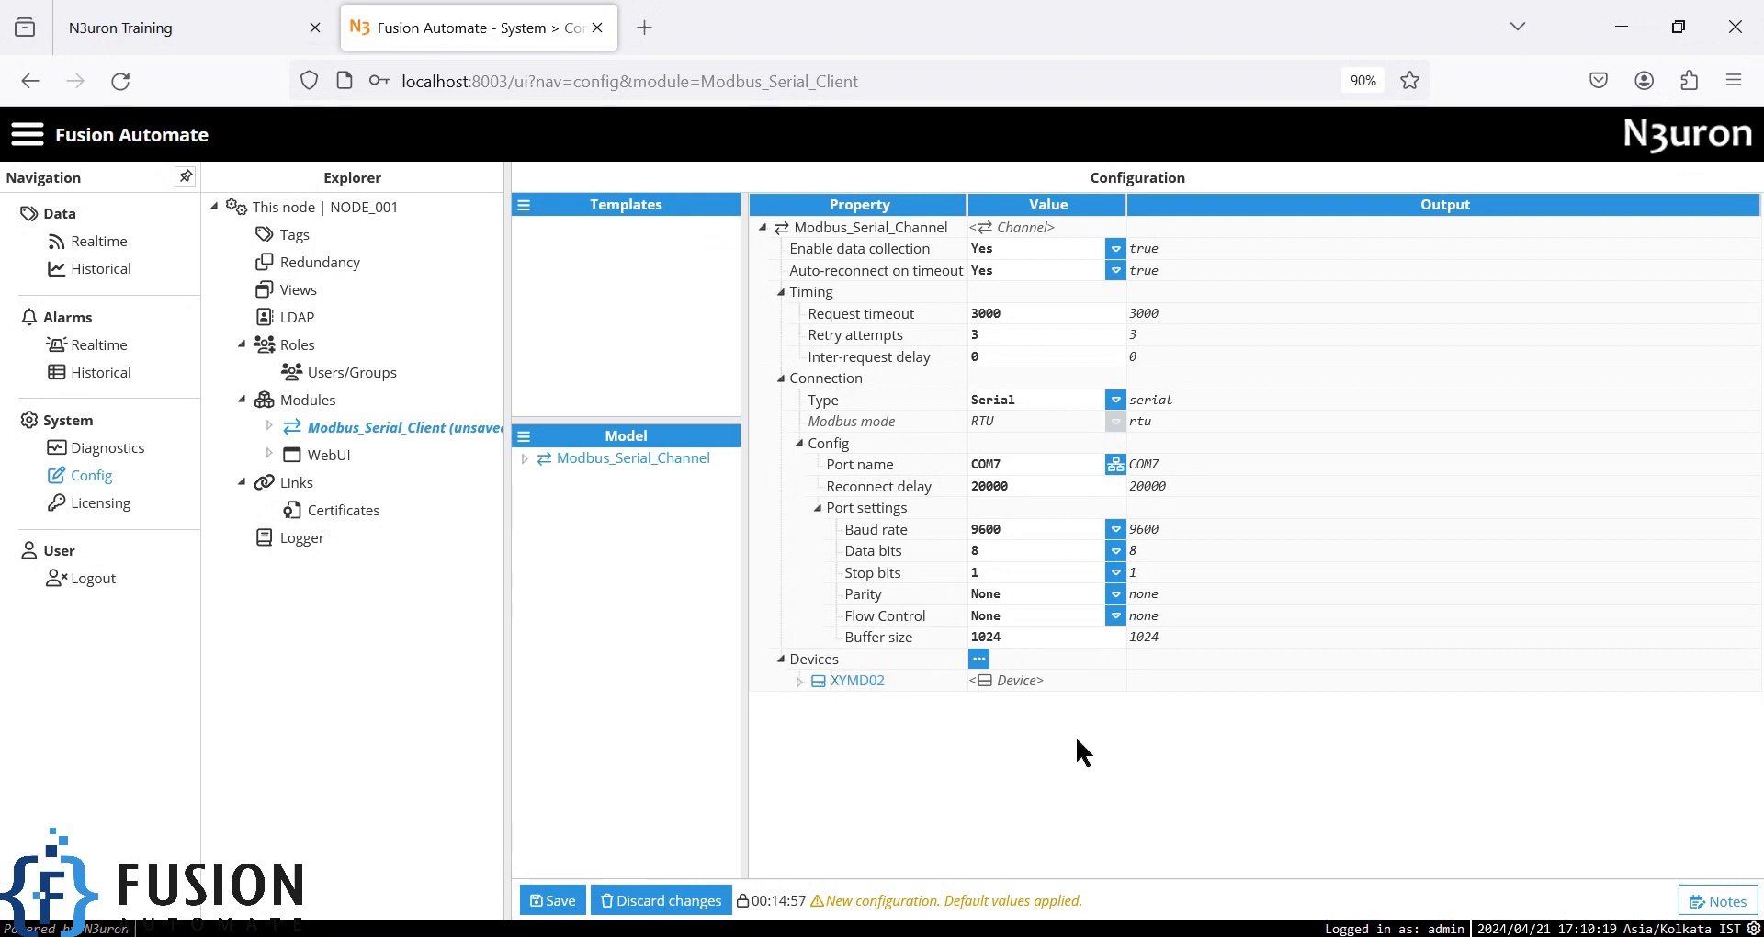
# - Save the configuration with a restart of the Modbus_Serial_Client module and open the XYMD02 device's settings under Modbus_Serial_Channel
pyautogui.click(545, 903)
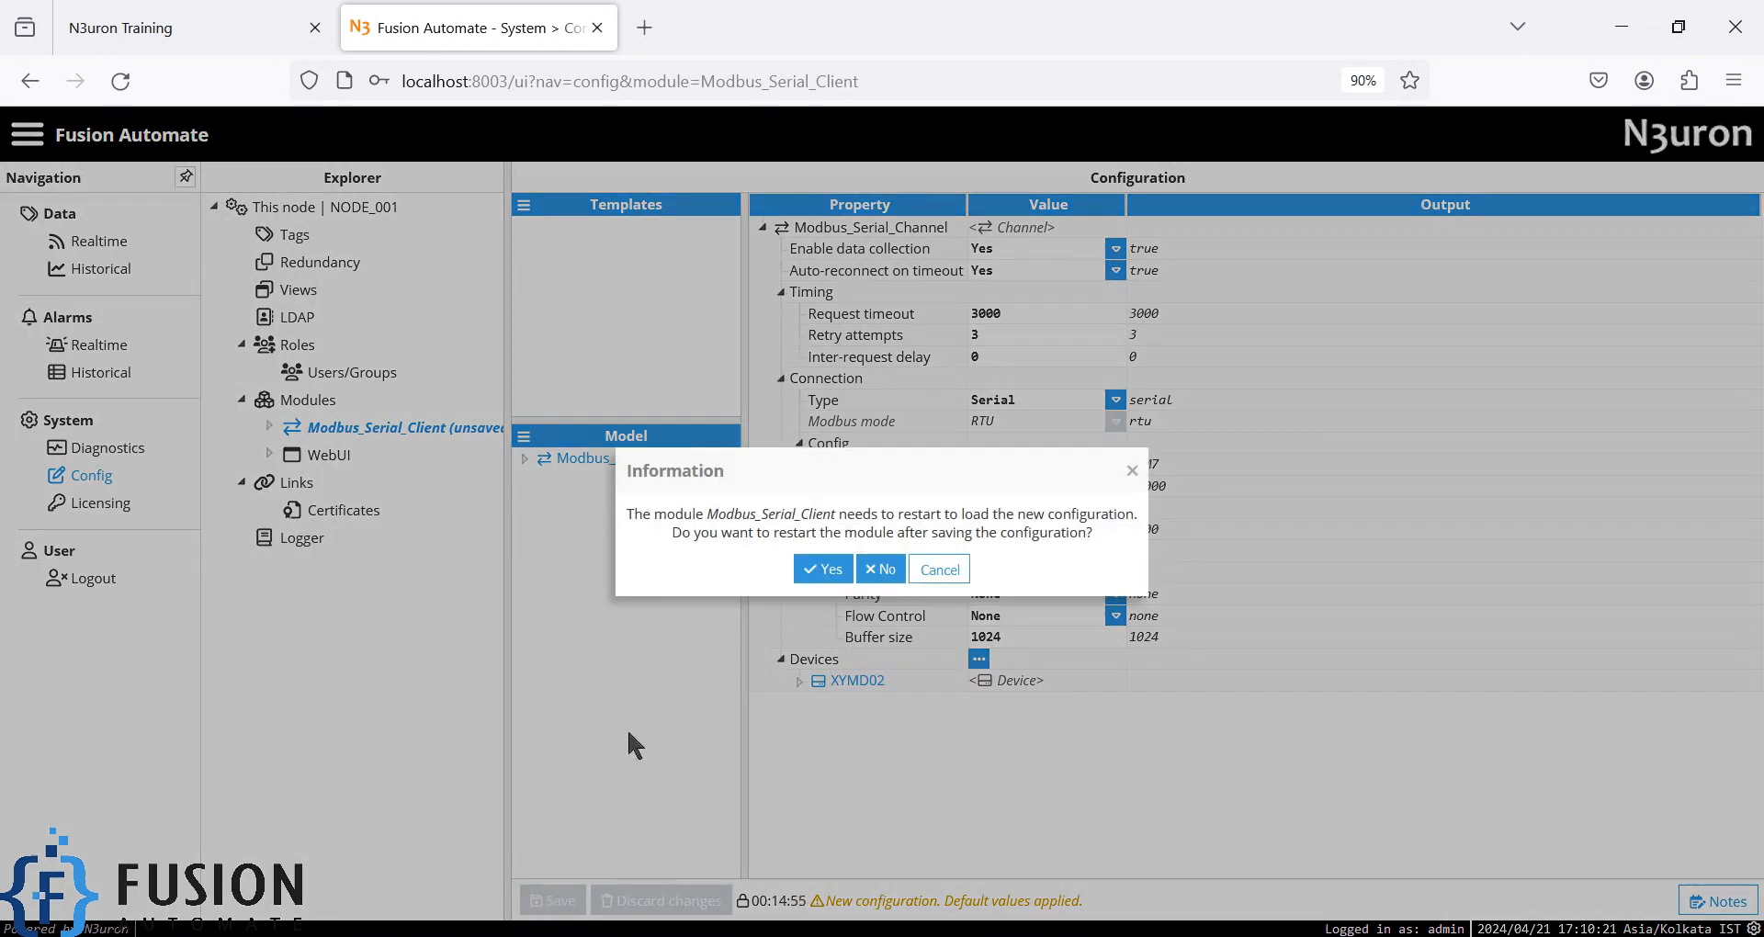
pyautogui.click(825, 570)
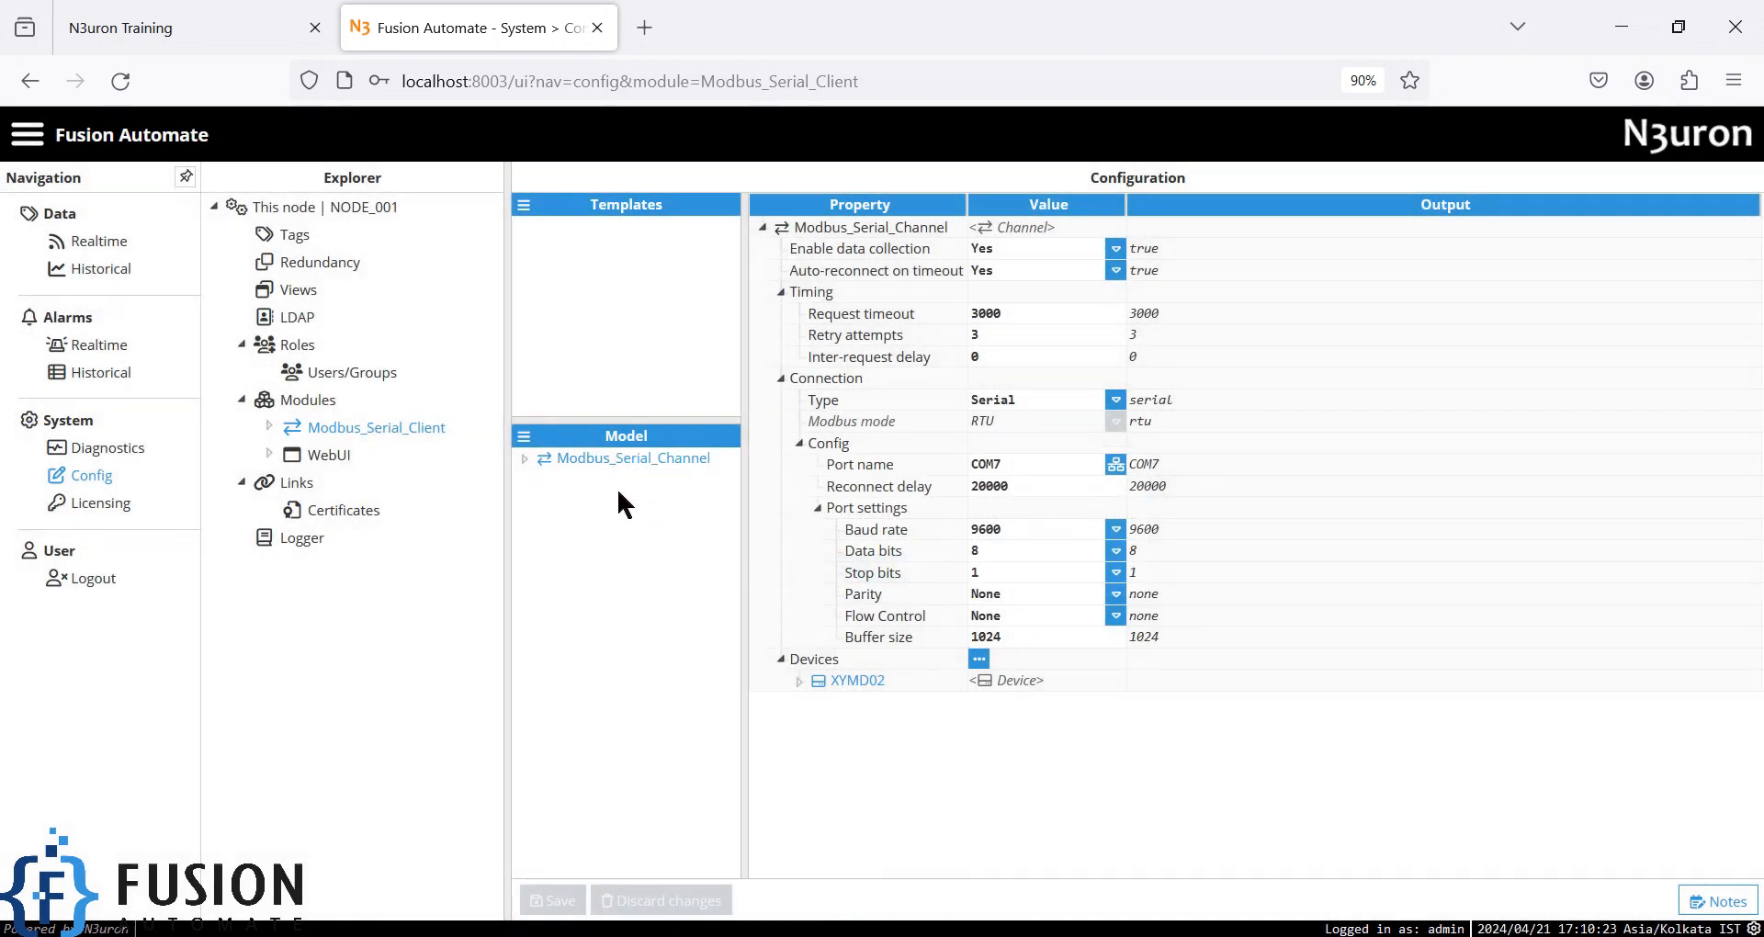
pyautogui.click(524, 458)
pyautogui.click(588, 483)
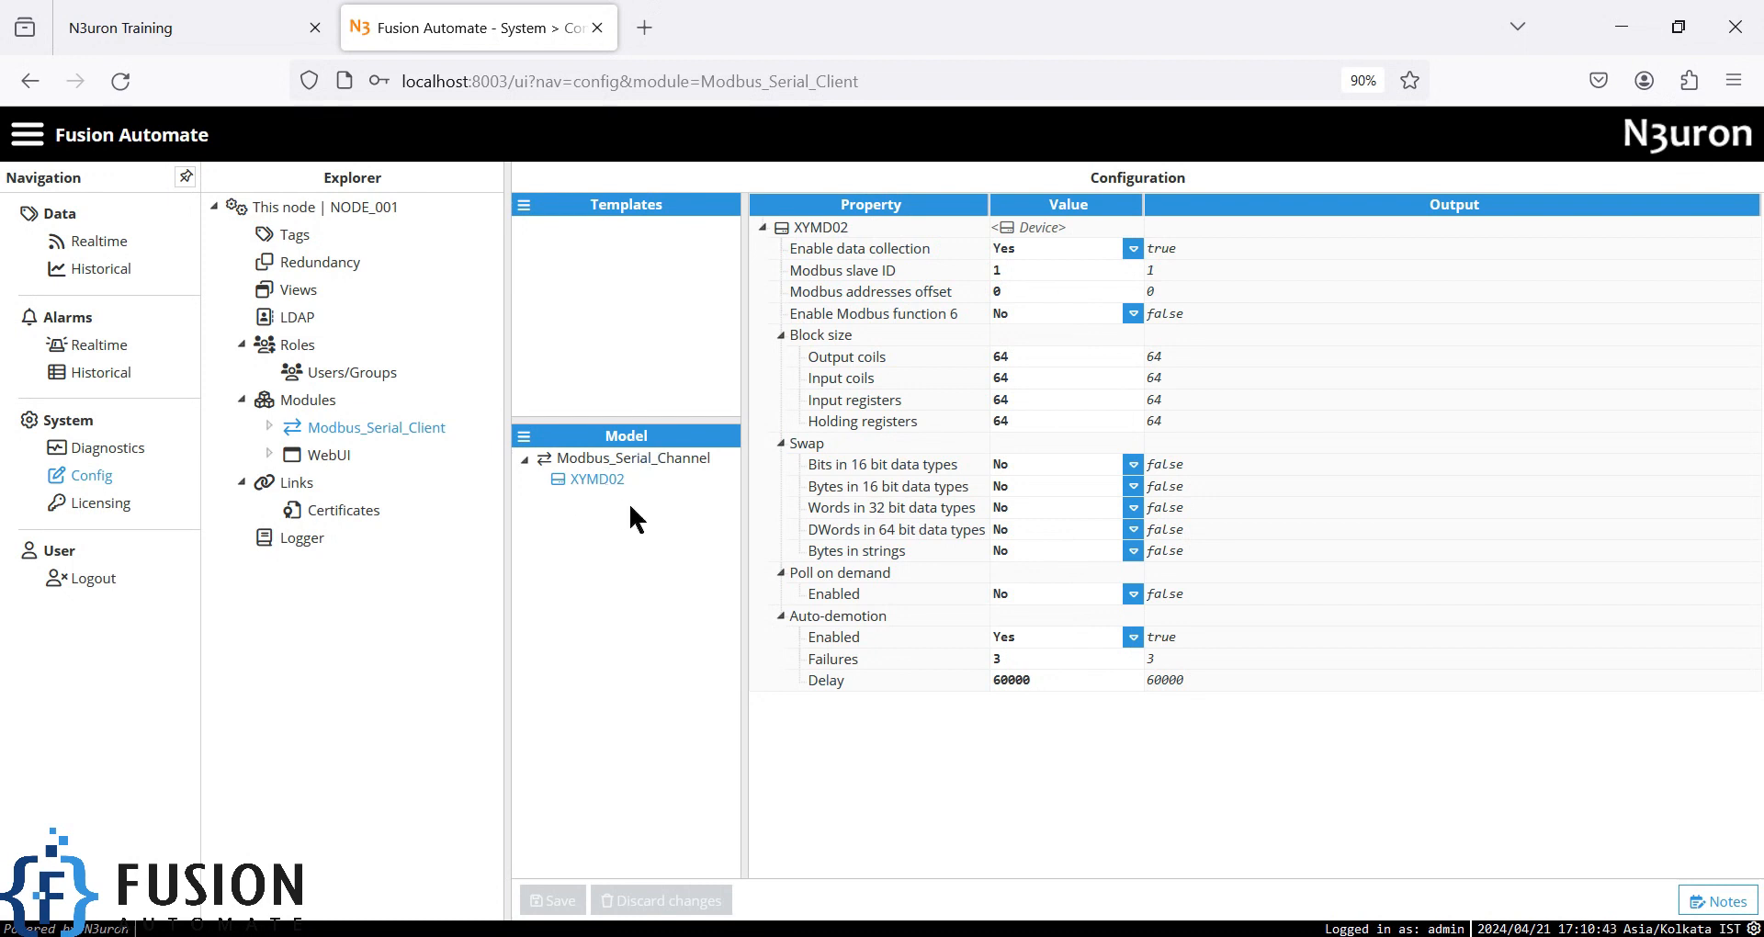
# - Add a group named Modbus_Serial_Tag to the root of the node's tag model
pyautogui.click(295, 236)
pyautogui.rightClick(542, 456)
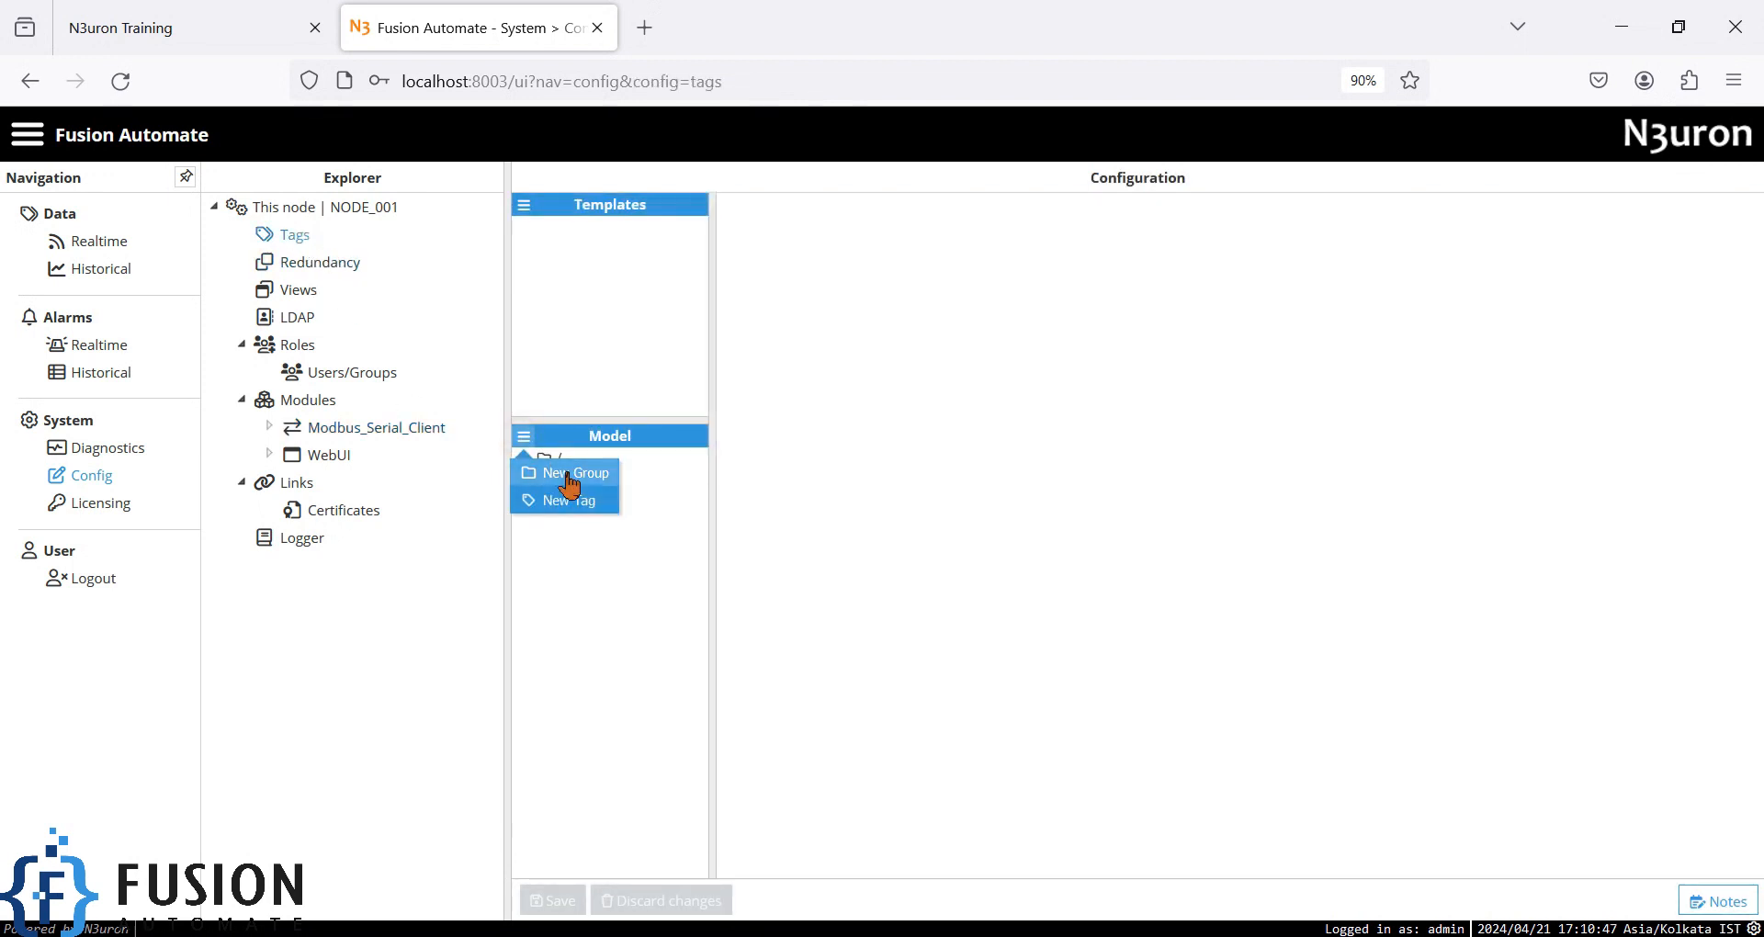
pyautogui.click(569, 474)
pyautogui.write('MOdbus')
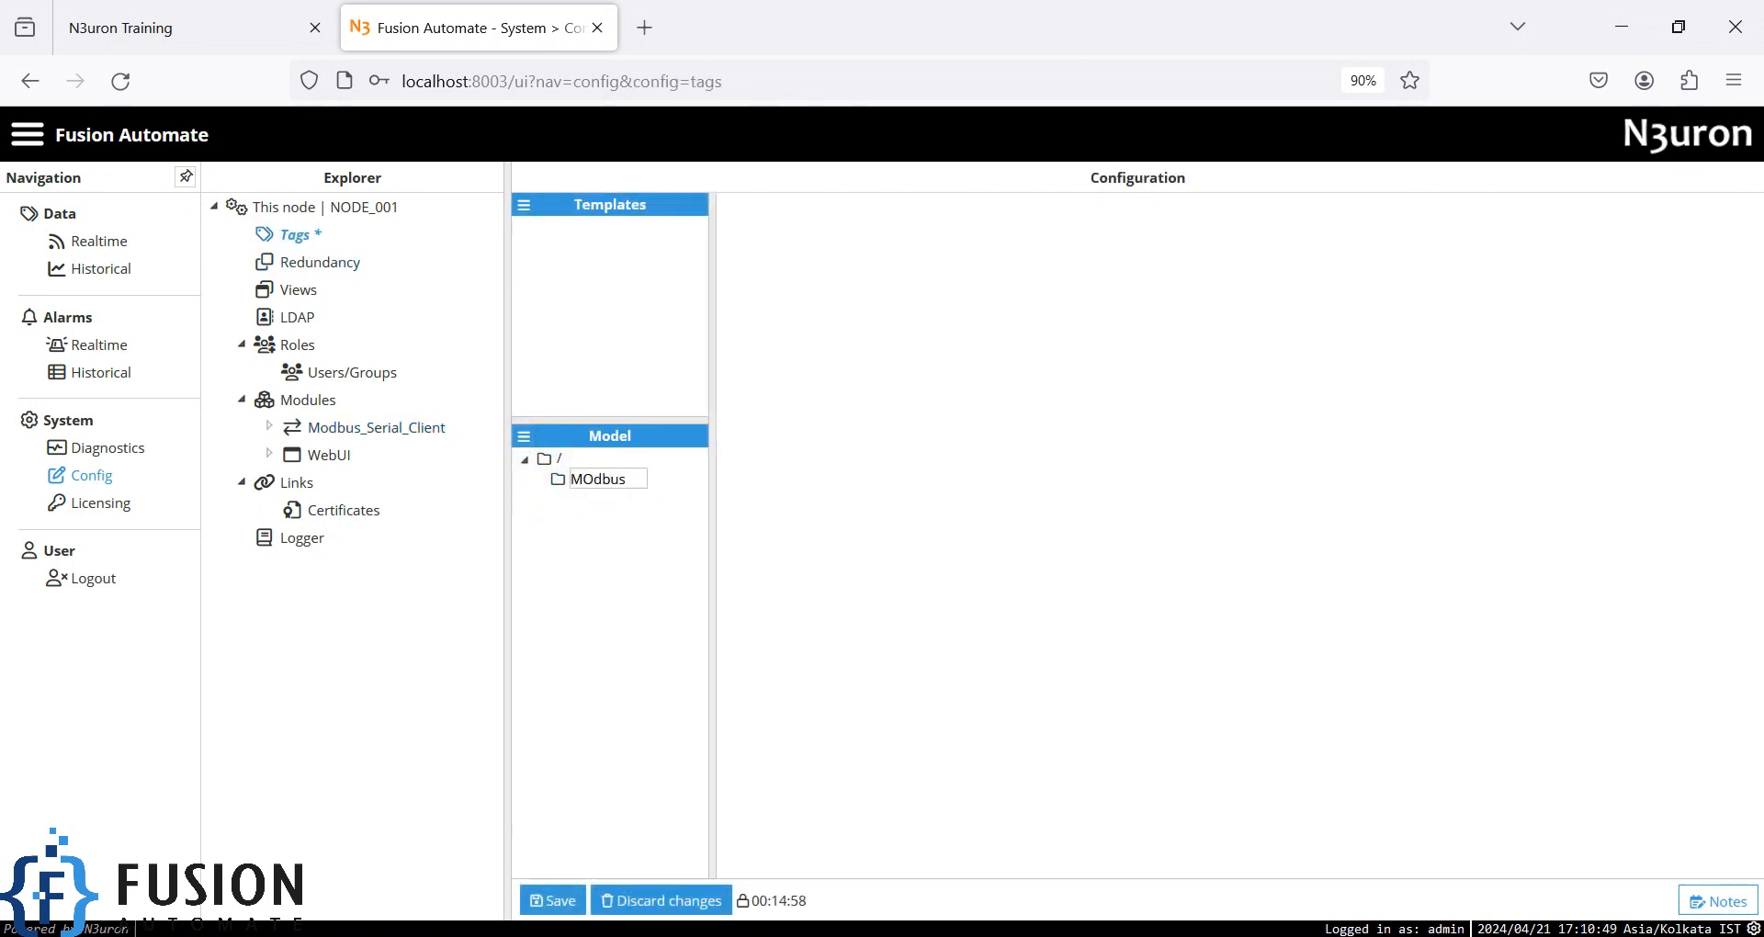
pyautogui.press('BackSpace')
pyautogui.press('BackSpace')
pyautogui.press('BackSpace')
pyautogui.write('odbus_Ser')
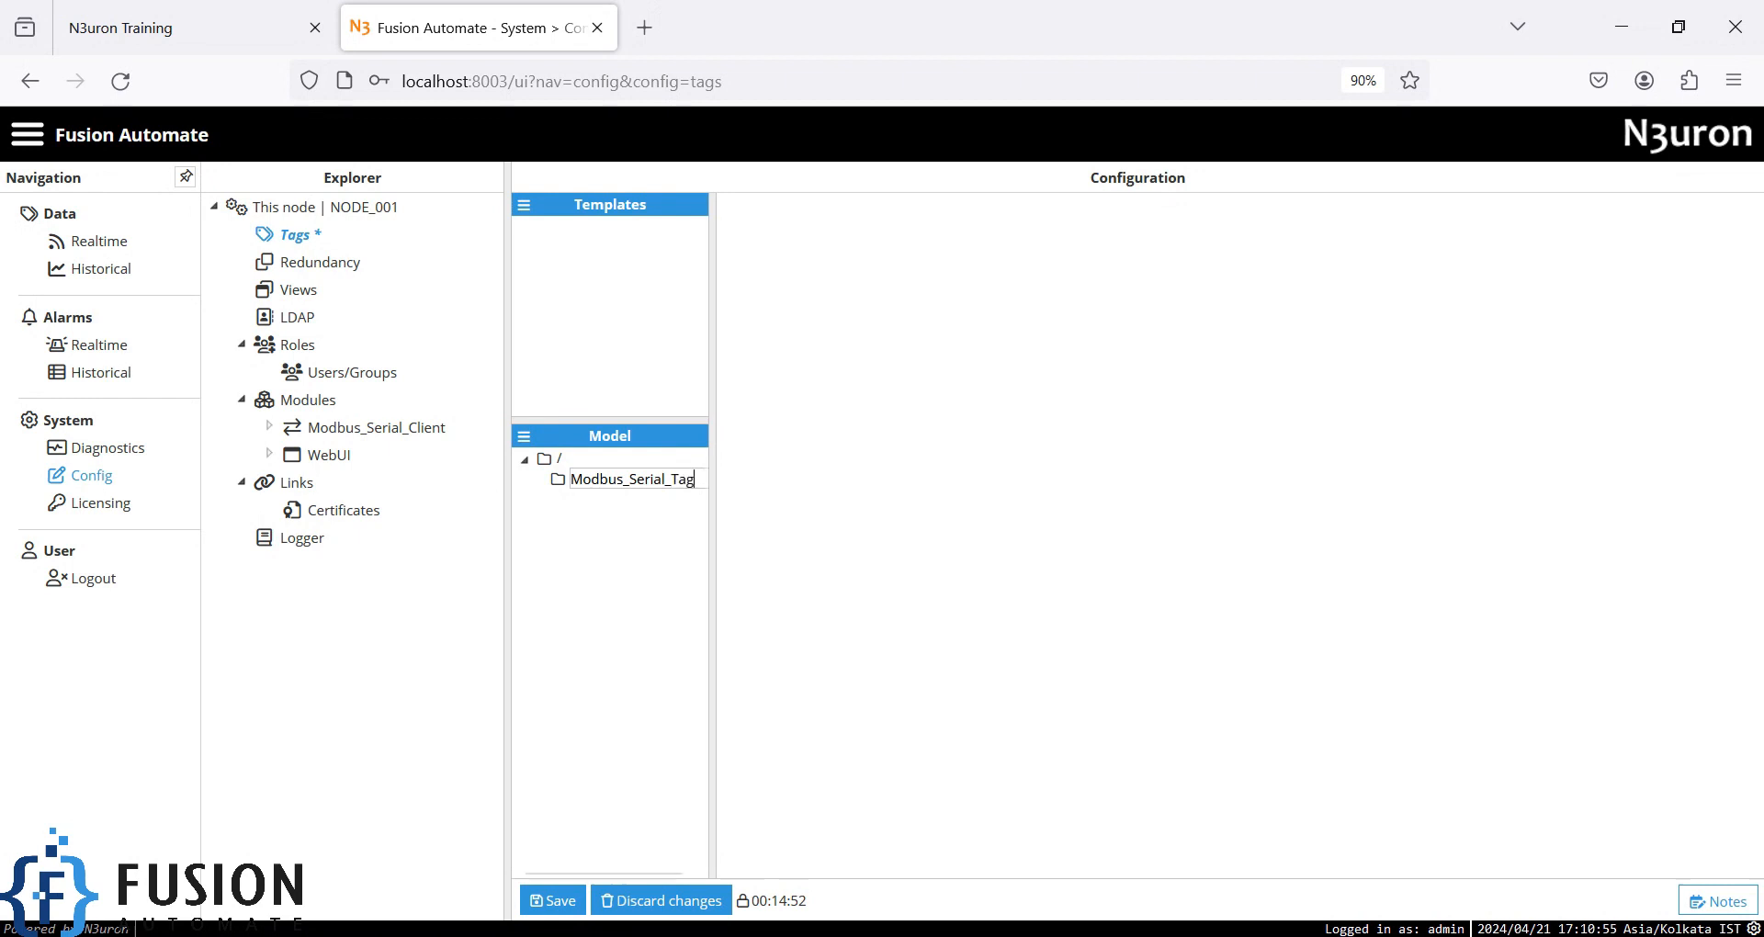
pyautogui.write('ial_Tag')
pyautogui.press('Return')
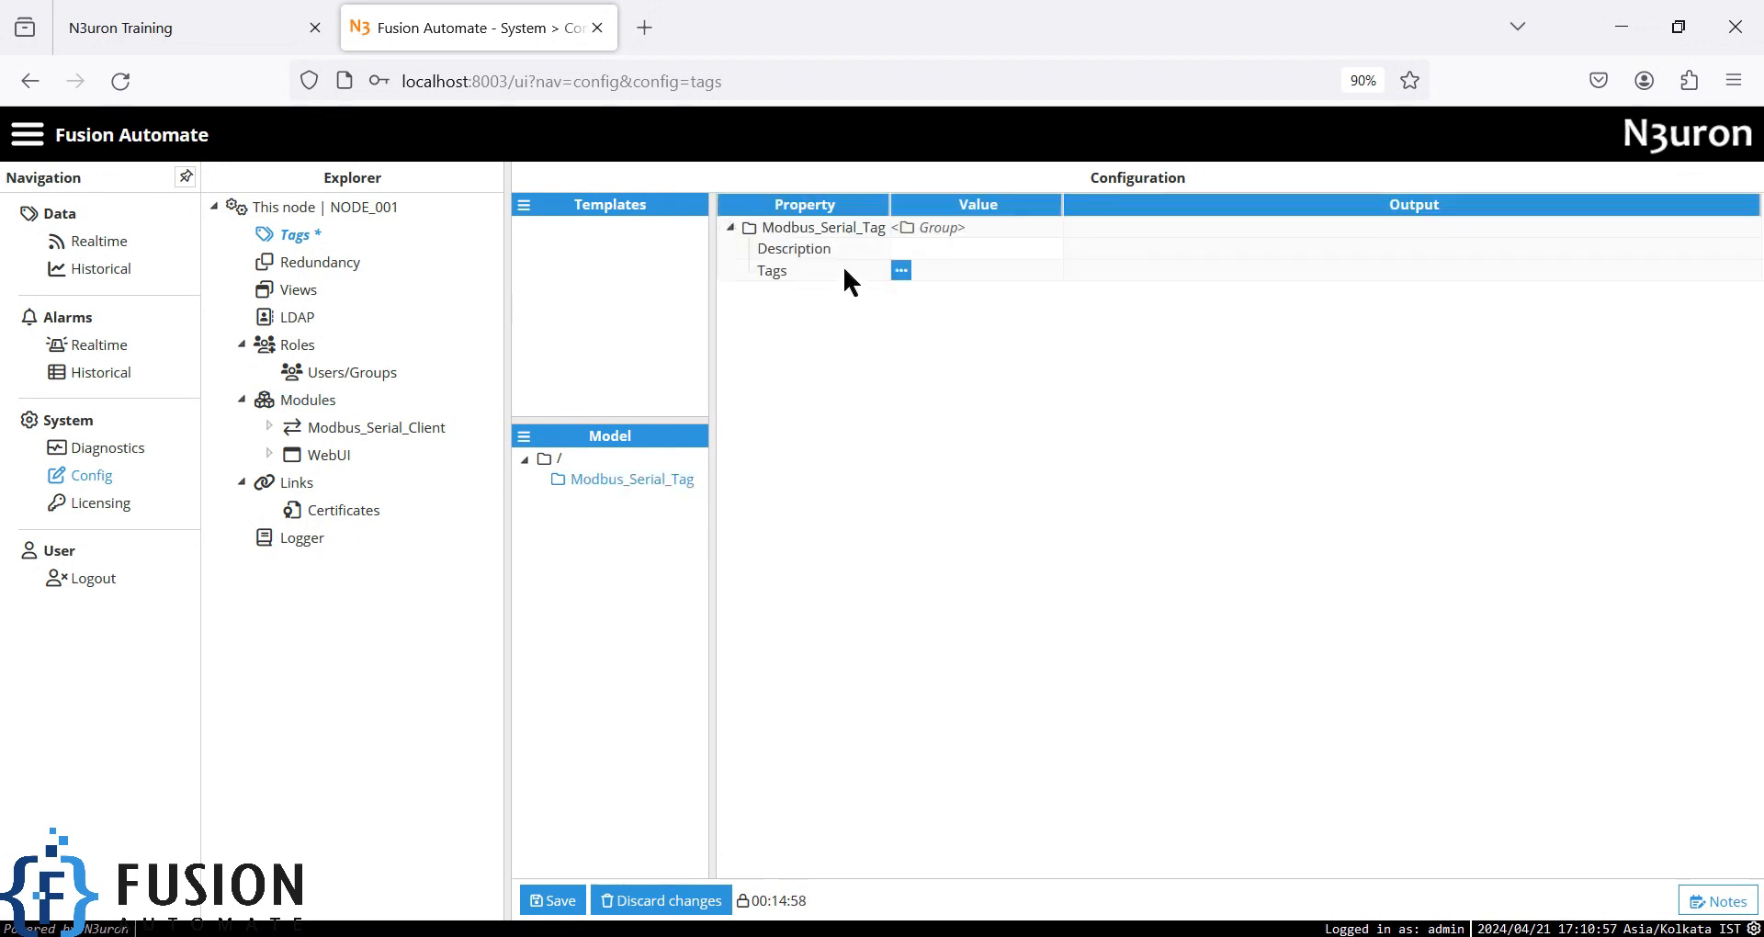
# - Add a tag named Temp to the Modbus_Serial_Tag group
pyautogui.click(902, 272)
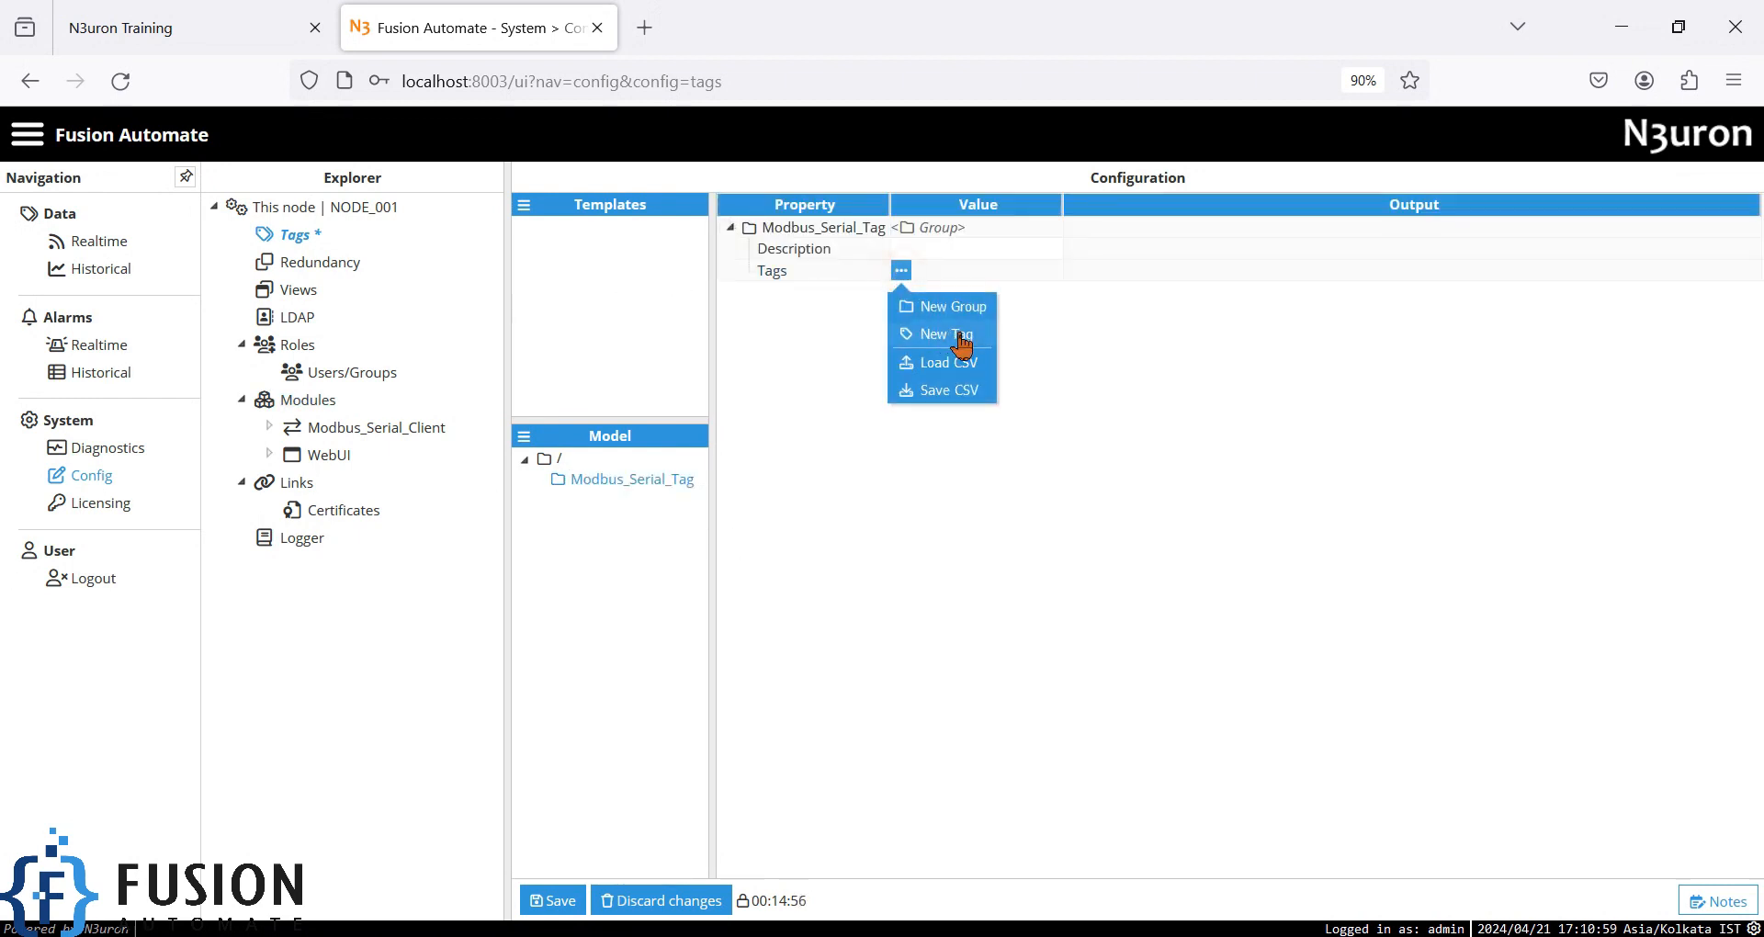
pyautogui.click(946, 335)
pyautogui.write('Te')
pyautogui.press('Return')
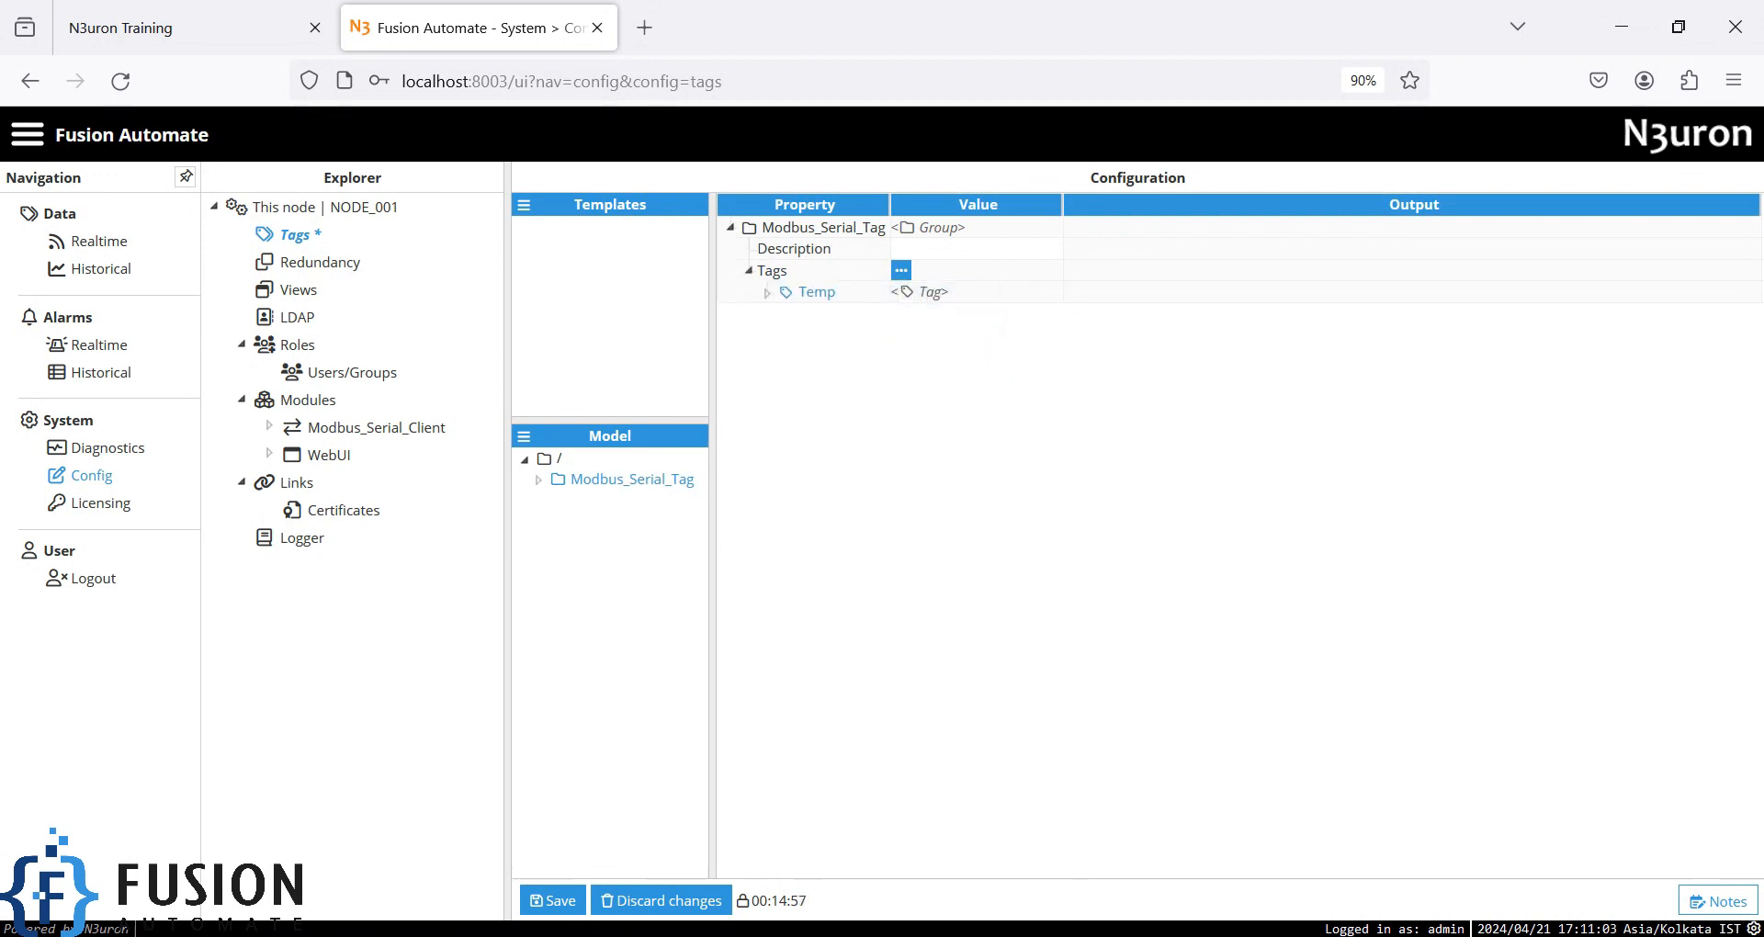
# - Keep the Temp tag's type as Number and set its format to Integer
pyautogui.click(767, 294)
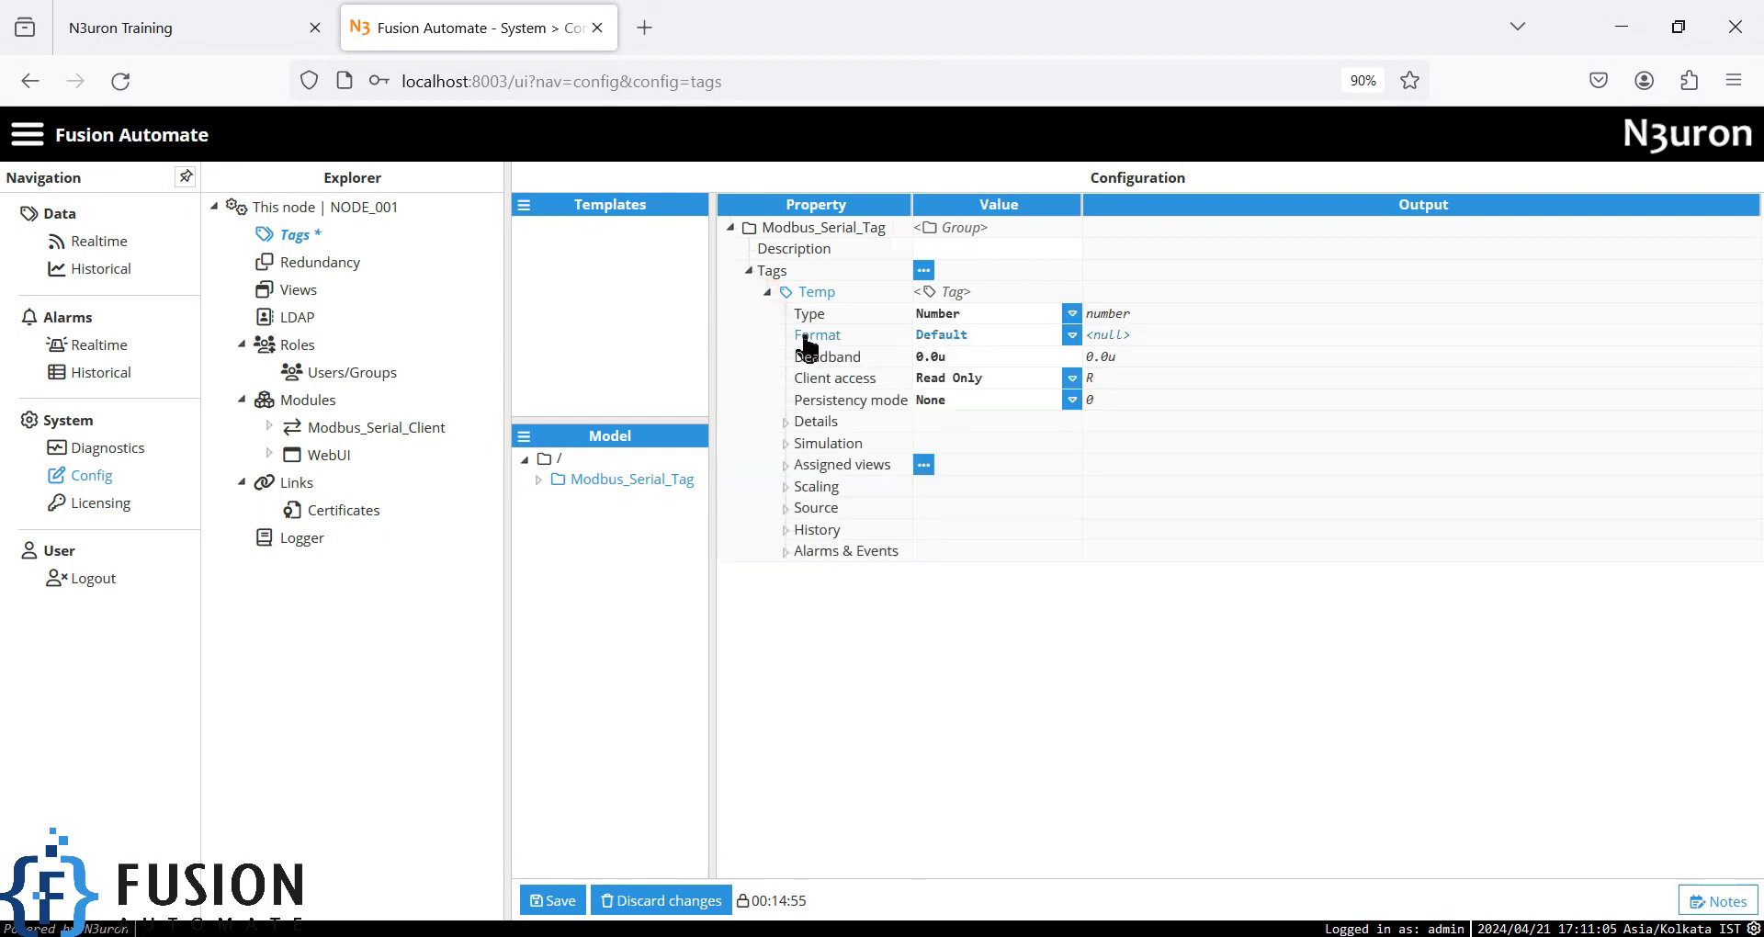
pyautogui.click(1068, 317)
pyautogui.click(1018, 342)
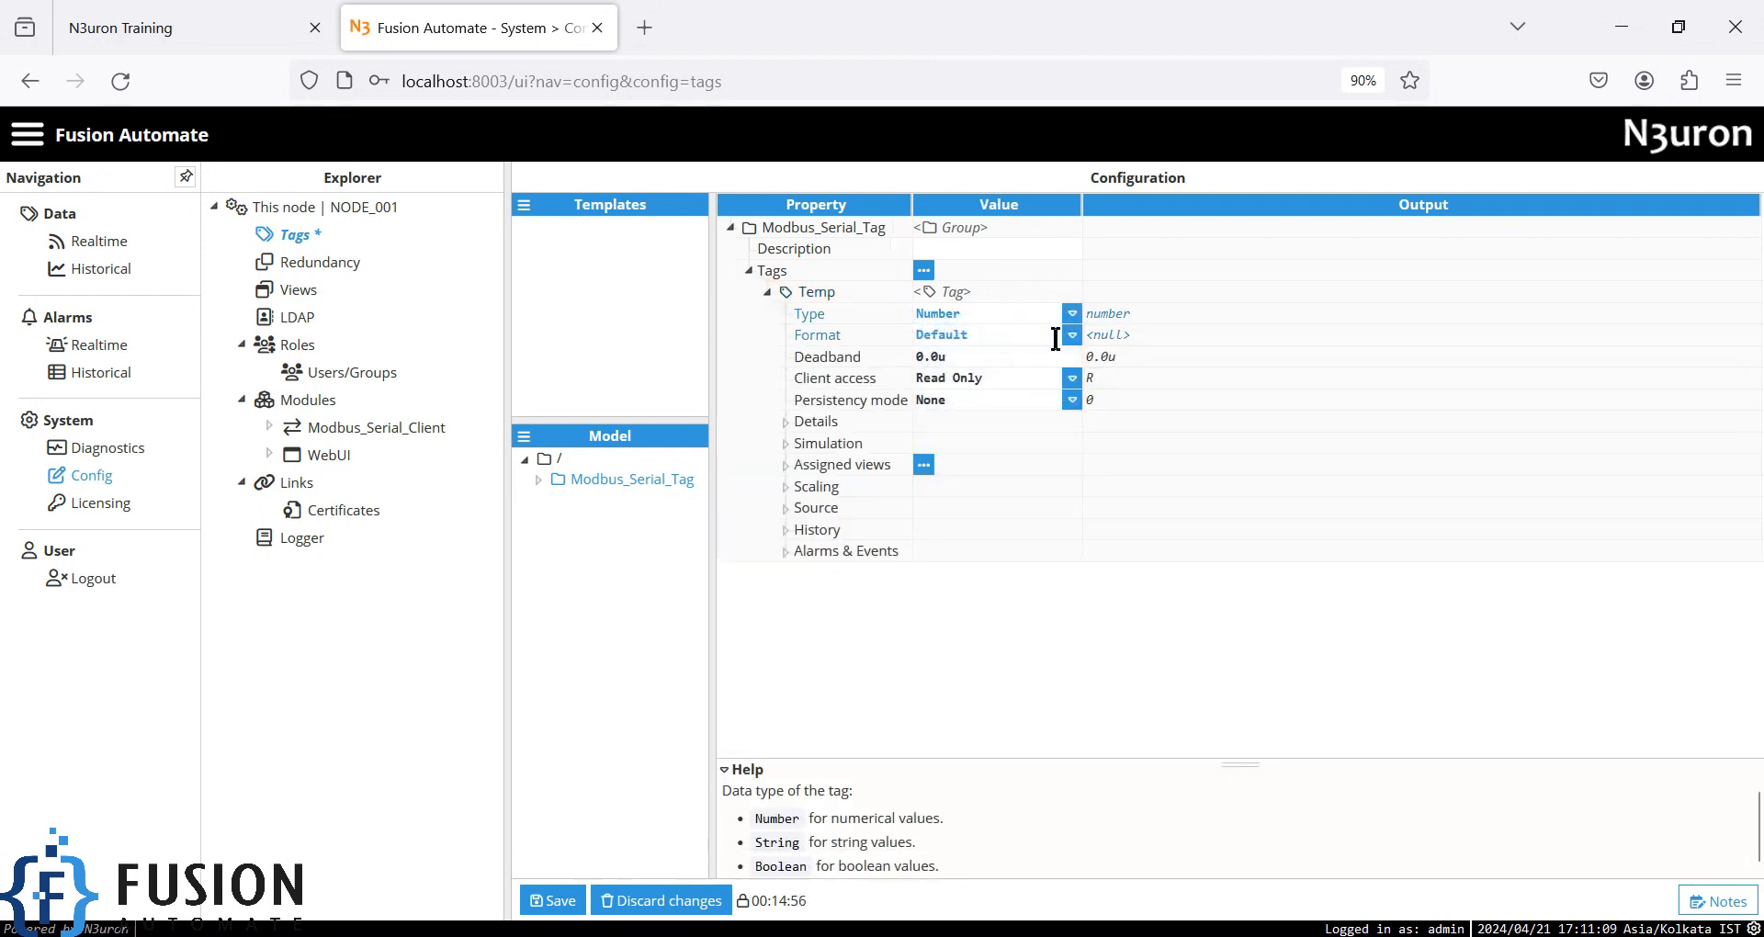
pyautogui.click(1069, 336)
pyautogui.click(957, 388)
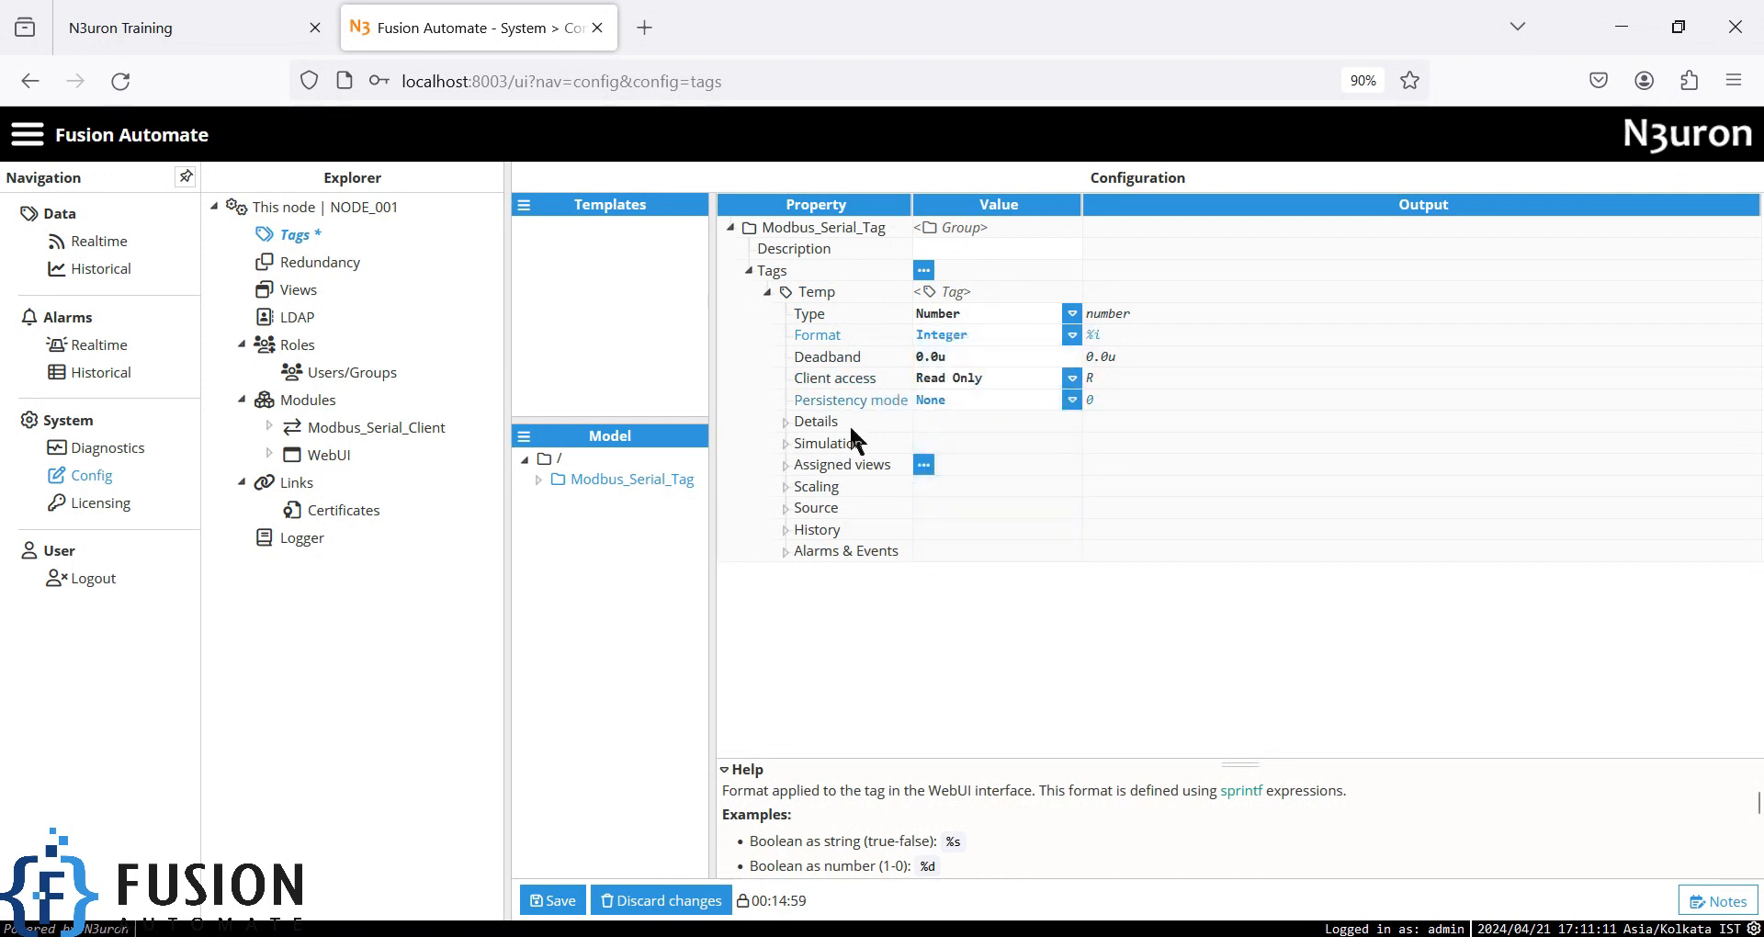
# - Enable the Temp tag's source with module type ModbusClient and module name Modbus_Serial_Client
pyautogui.click(787, 508)
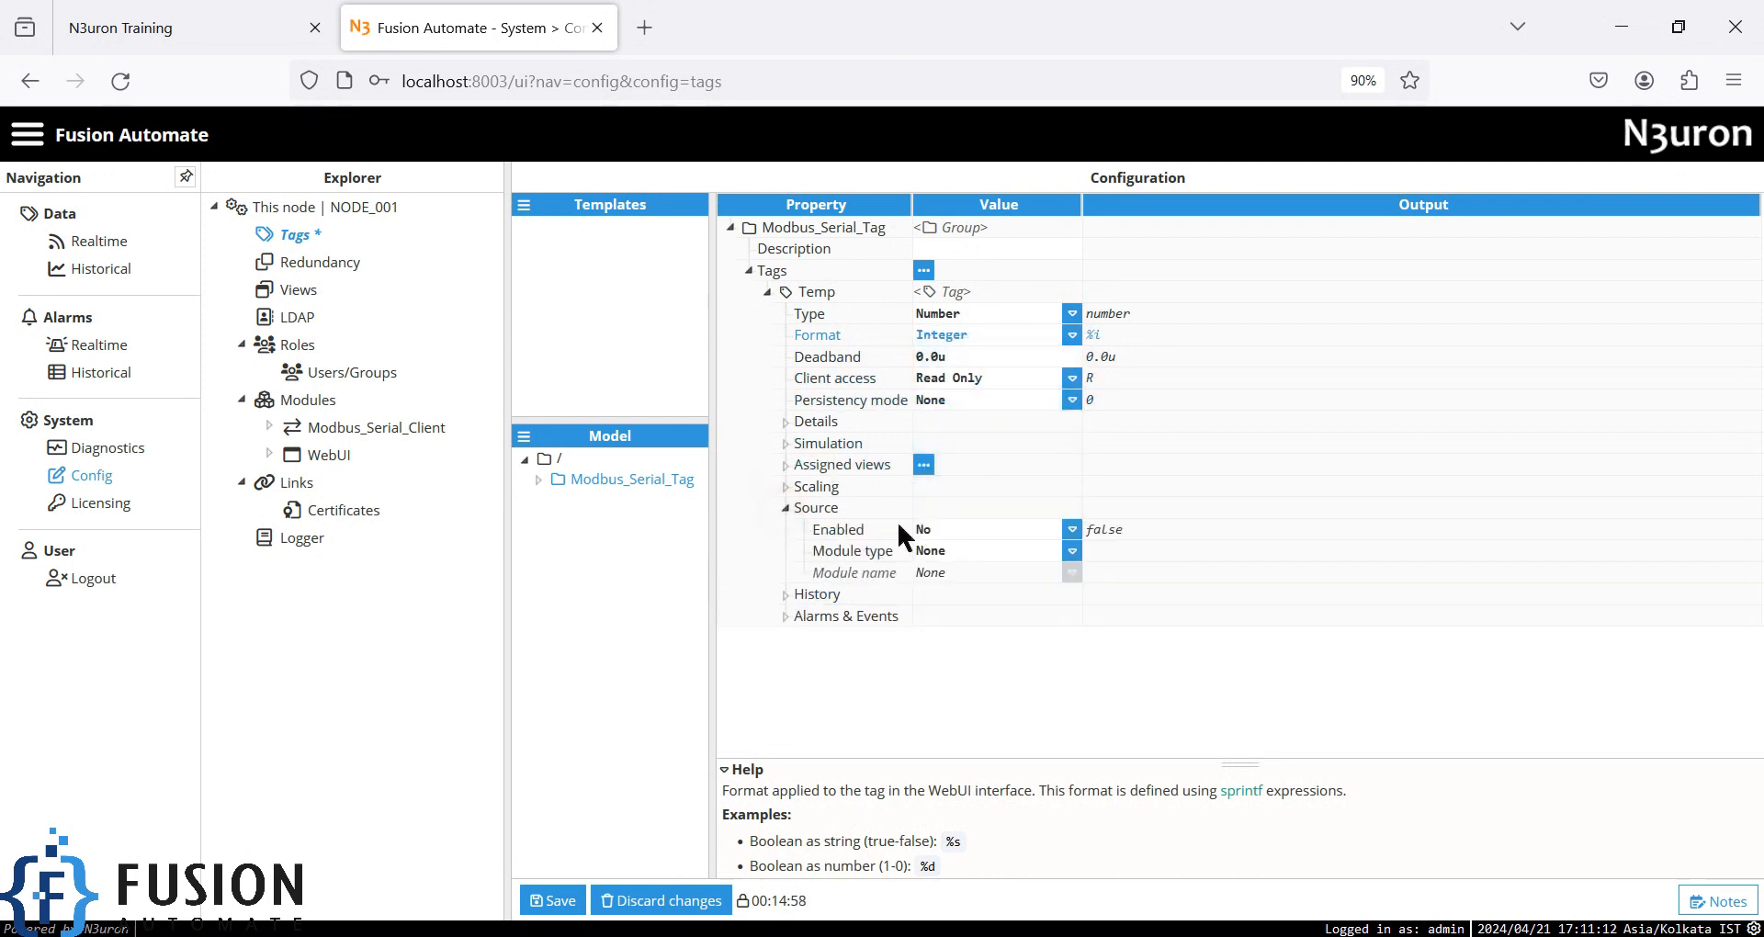
pyautogui.click(1072, 533)
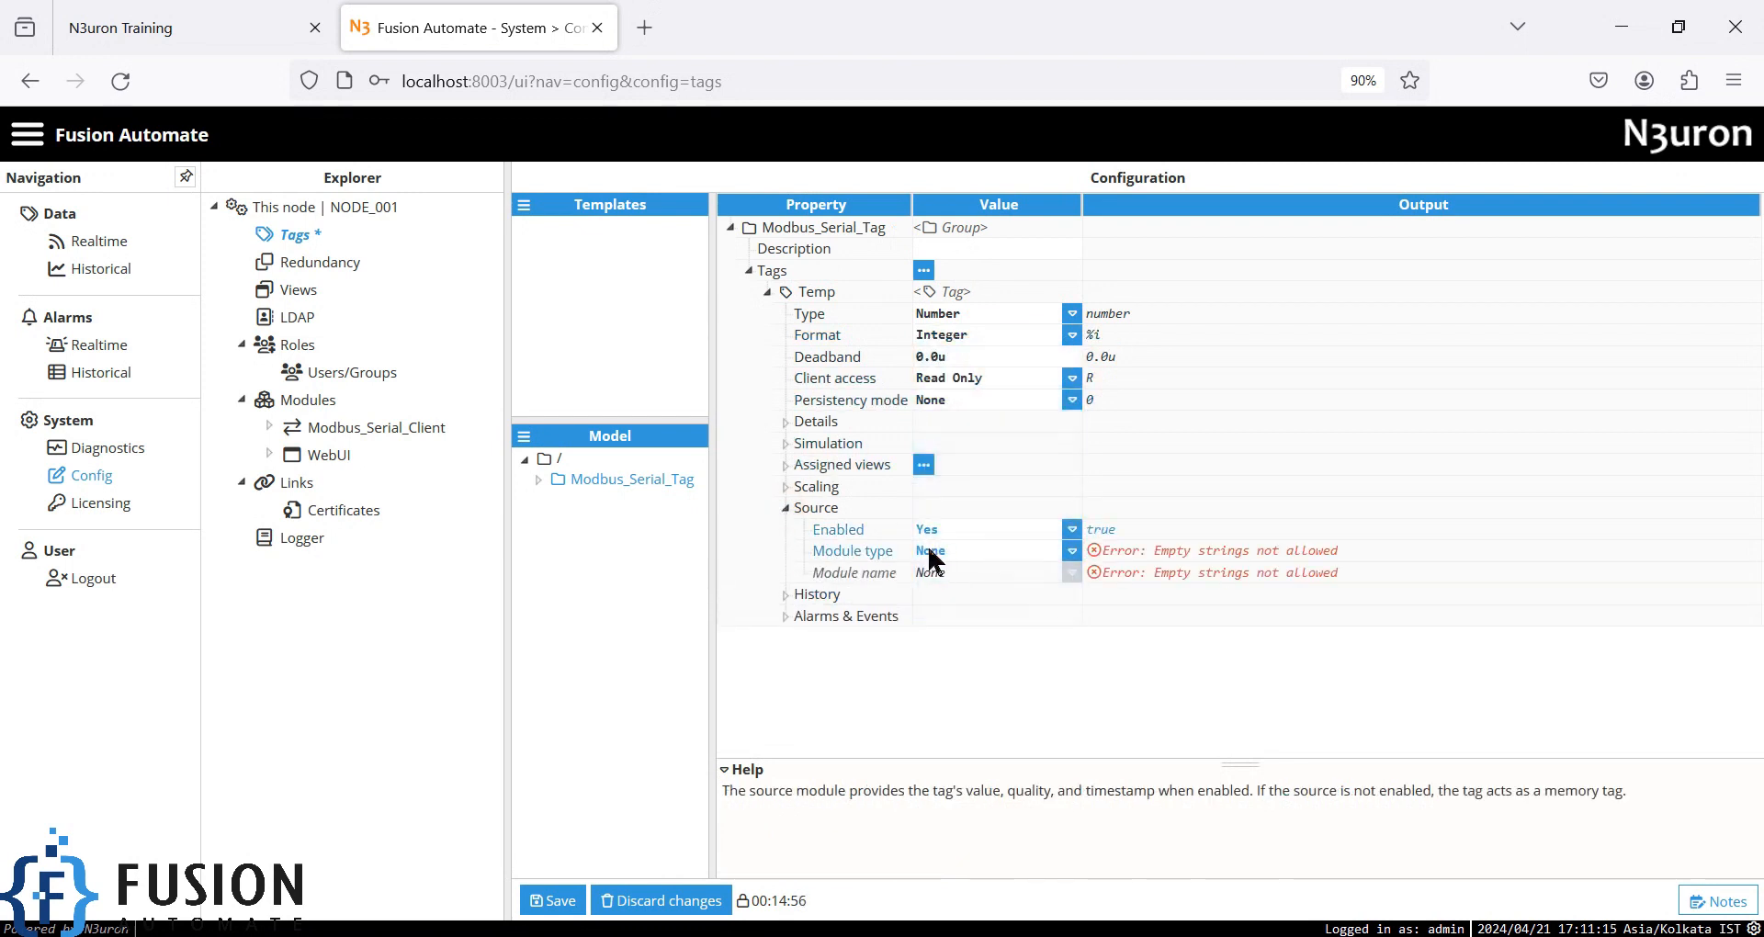
pyautogui.click(1072, 551)
pyautogui.scroll(-3, 1022, 773)
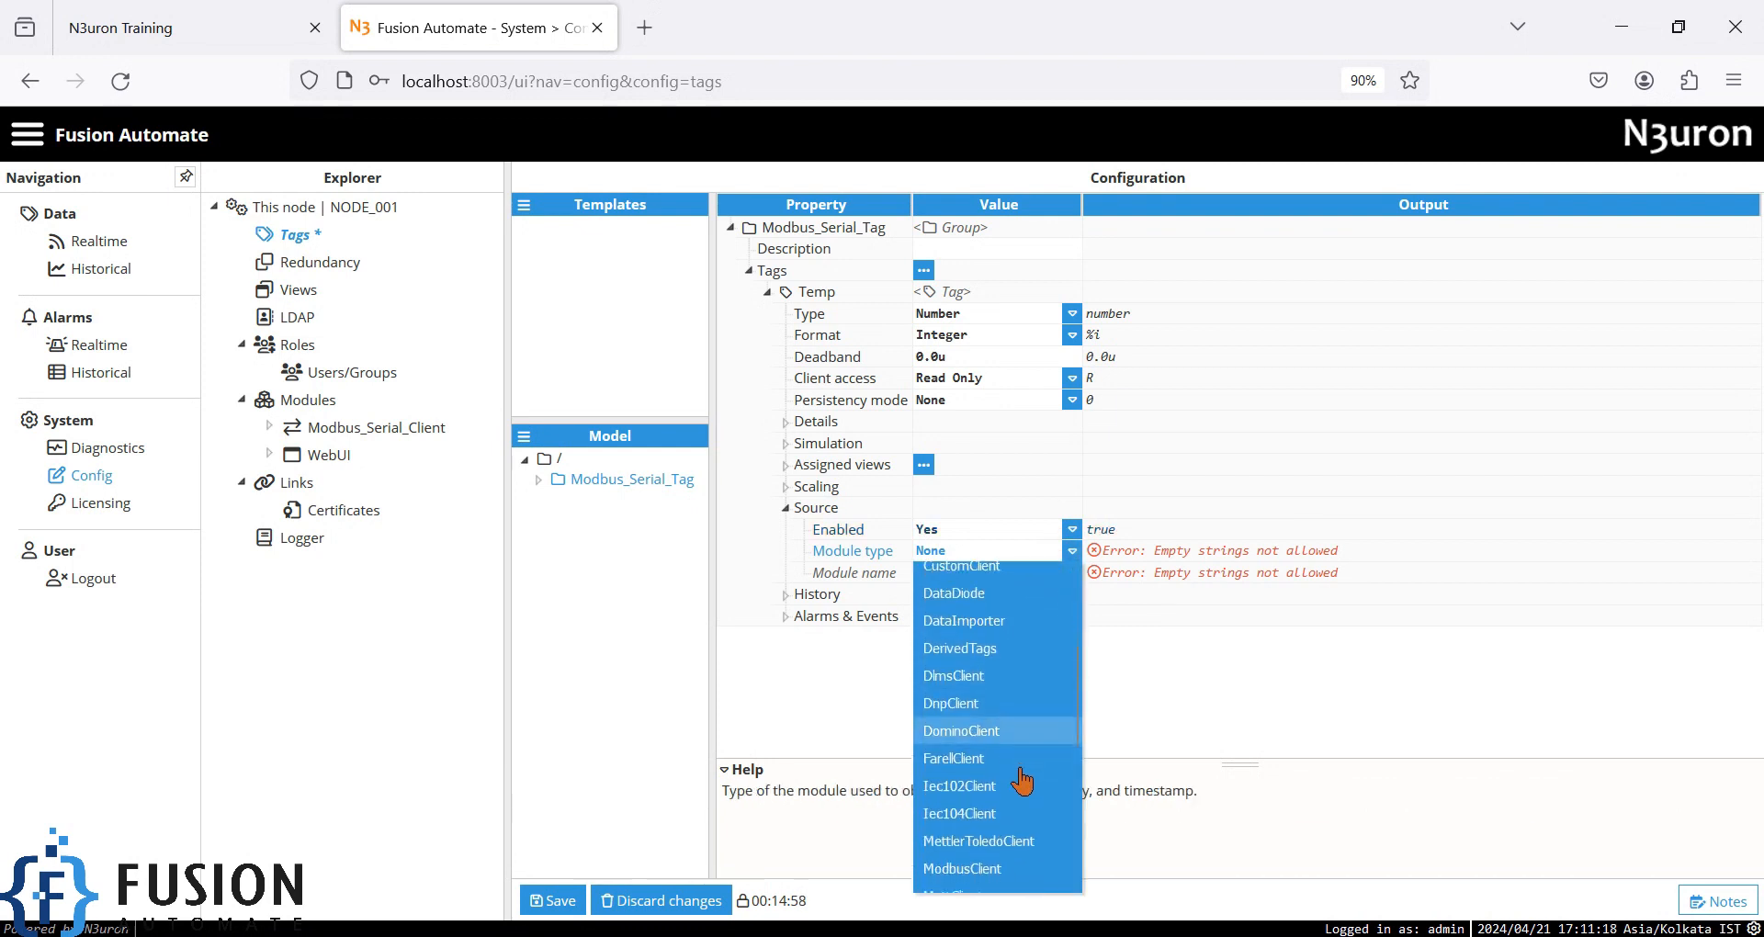
pyautogui.click(983, 785)
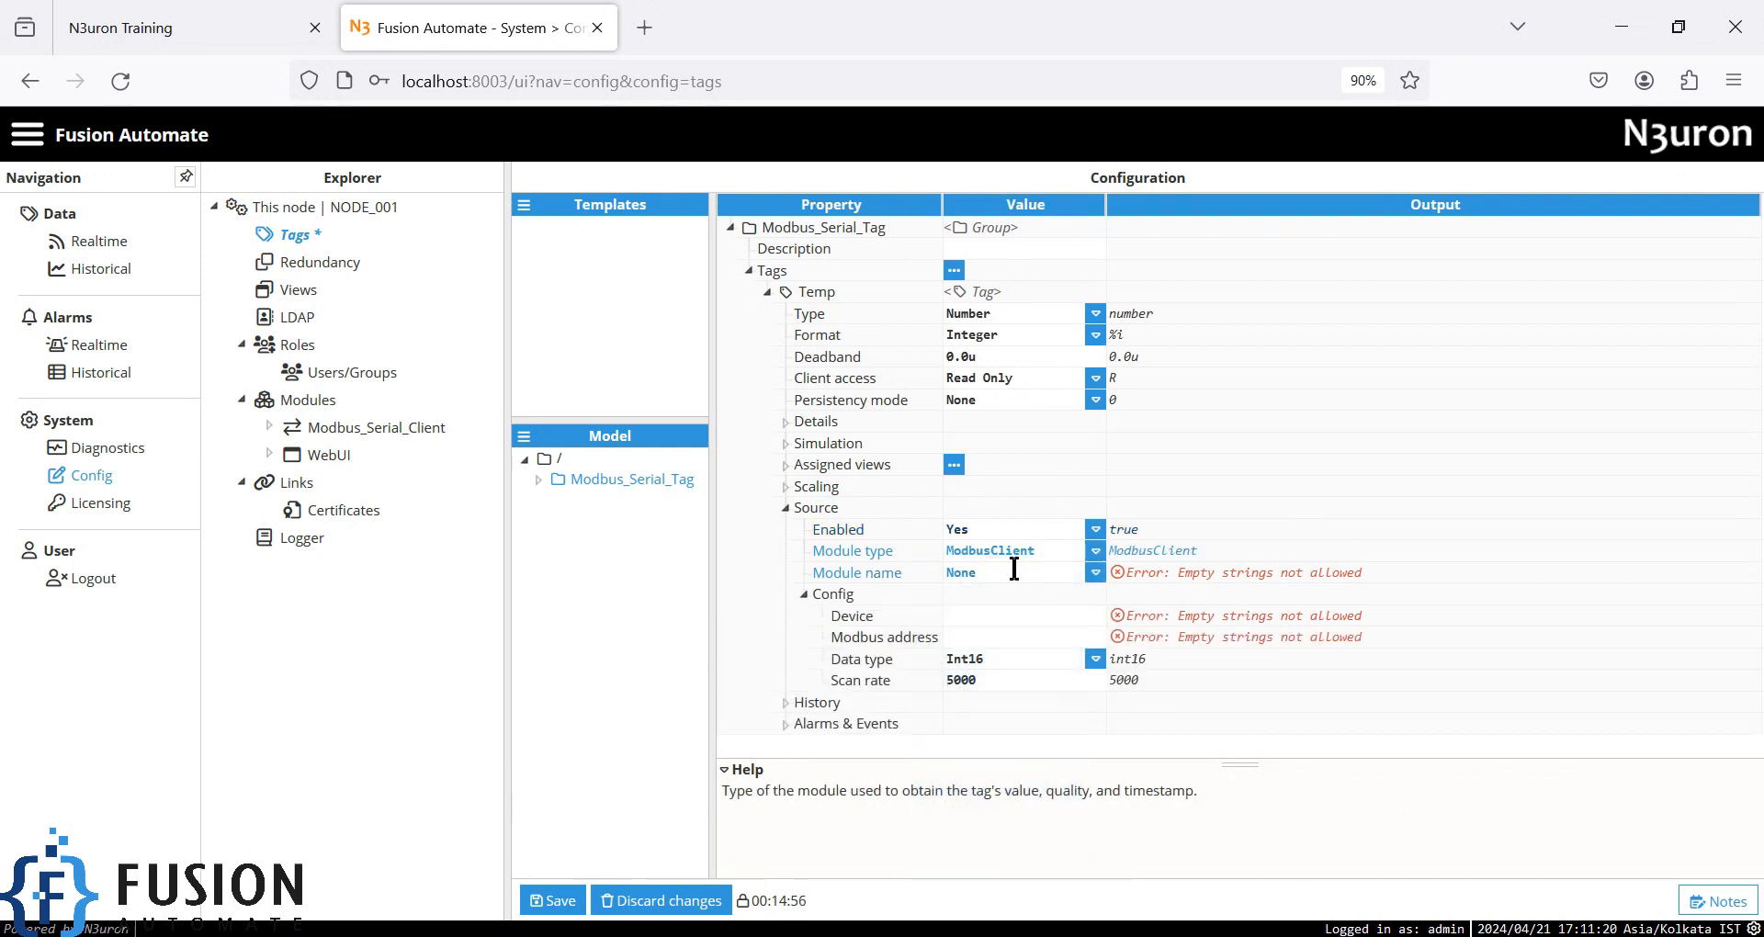
pyautogui.click(1097, 574)
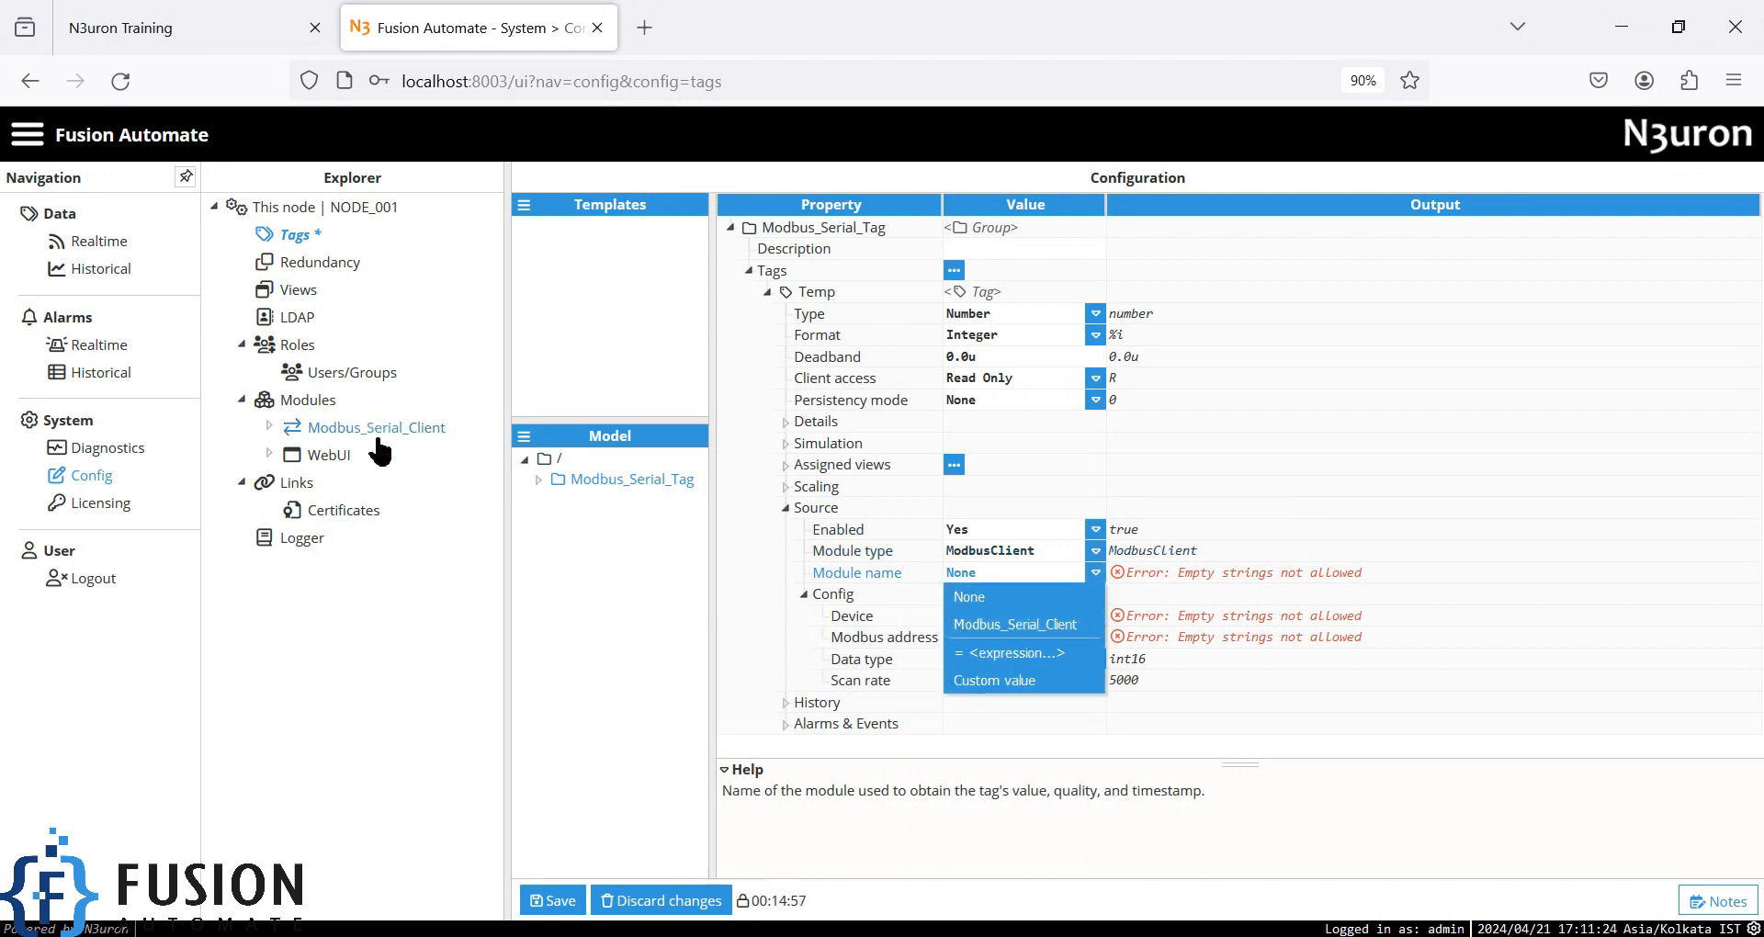
pyautogui.click(1027, 627)
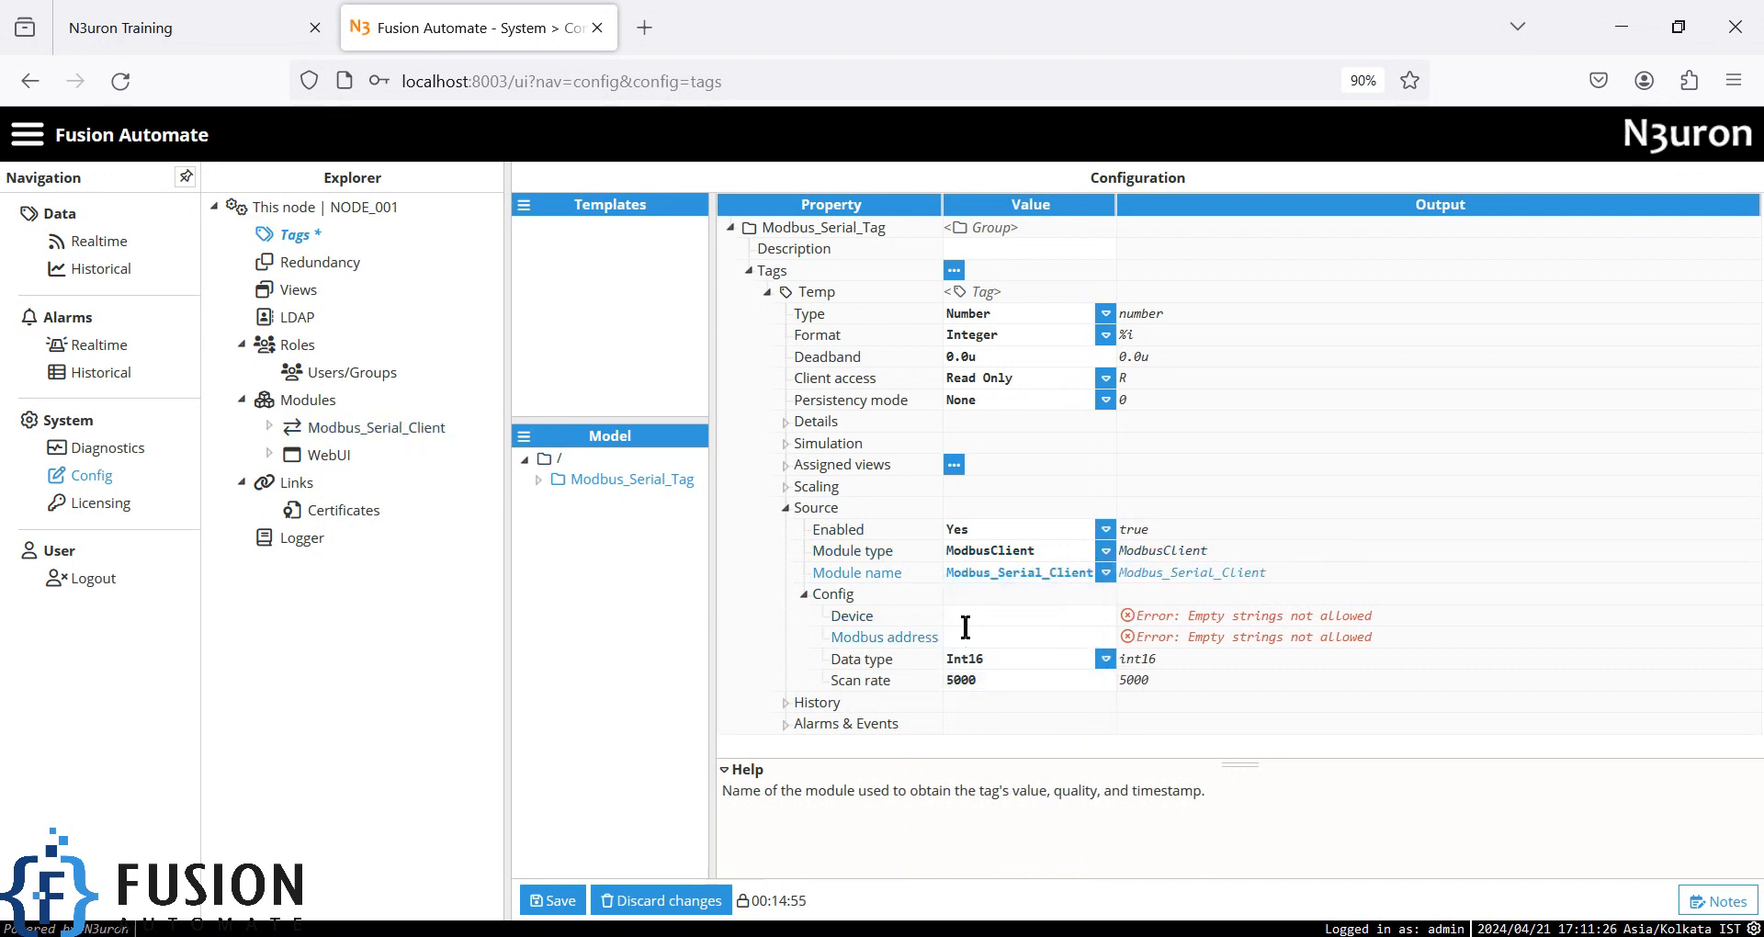
# - Set the source device of the Temp tag to Modbus_Serial_Channel/XYMD02
pyautogui.click(982, 616)
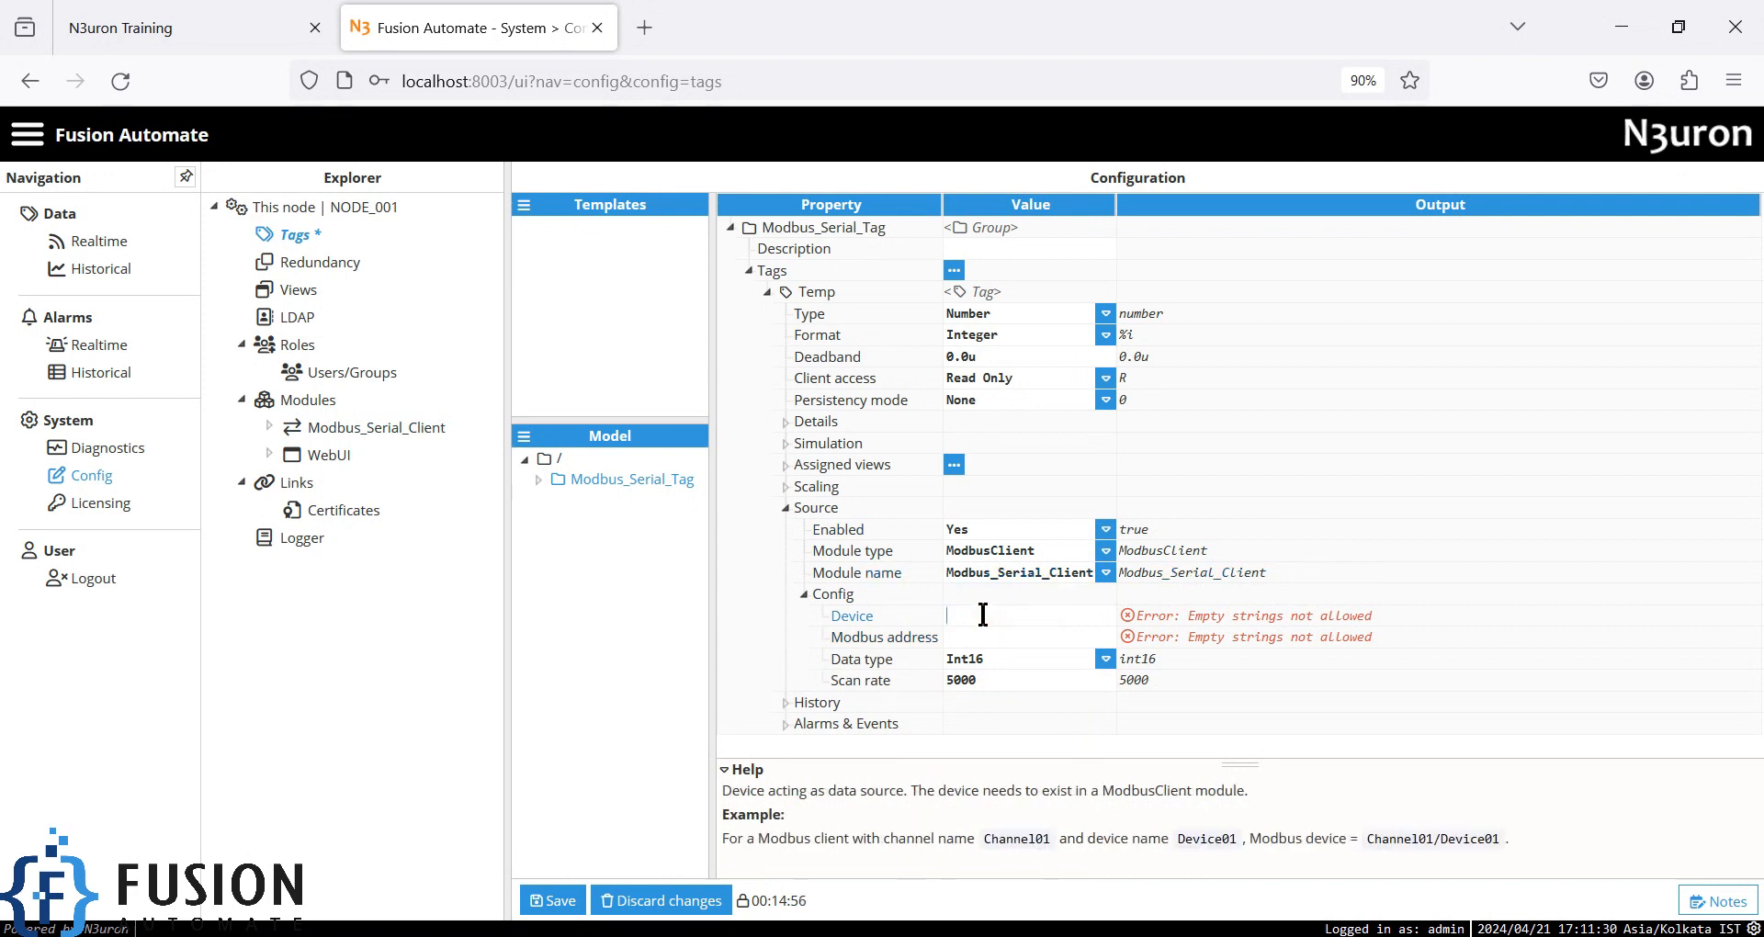
pyautogui.write('Modbus_Serial_Channel/')
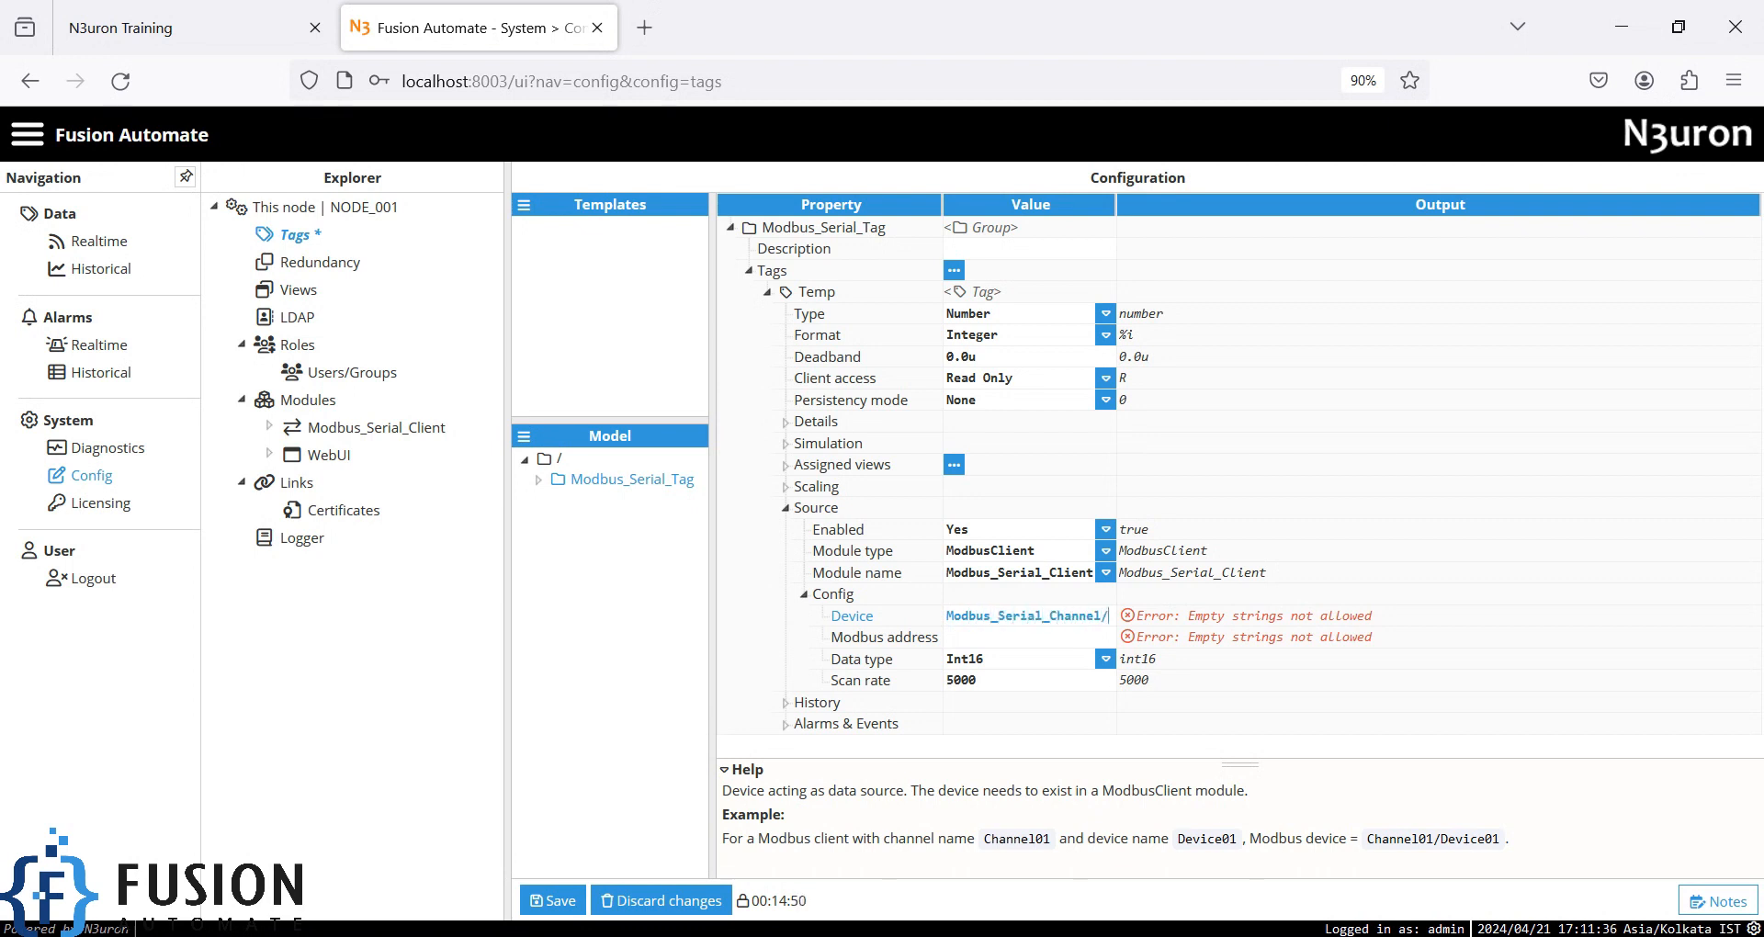
pyautogui.write('XY')
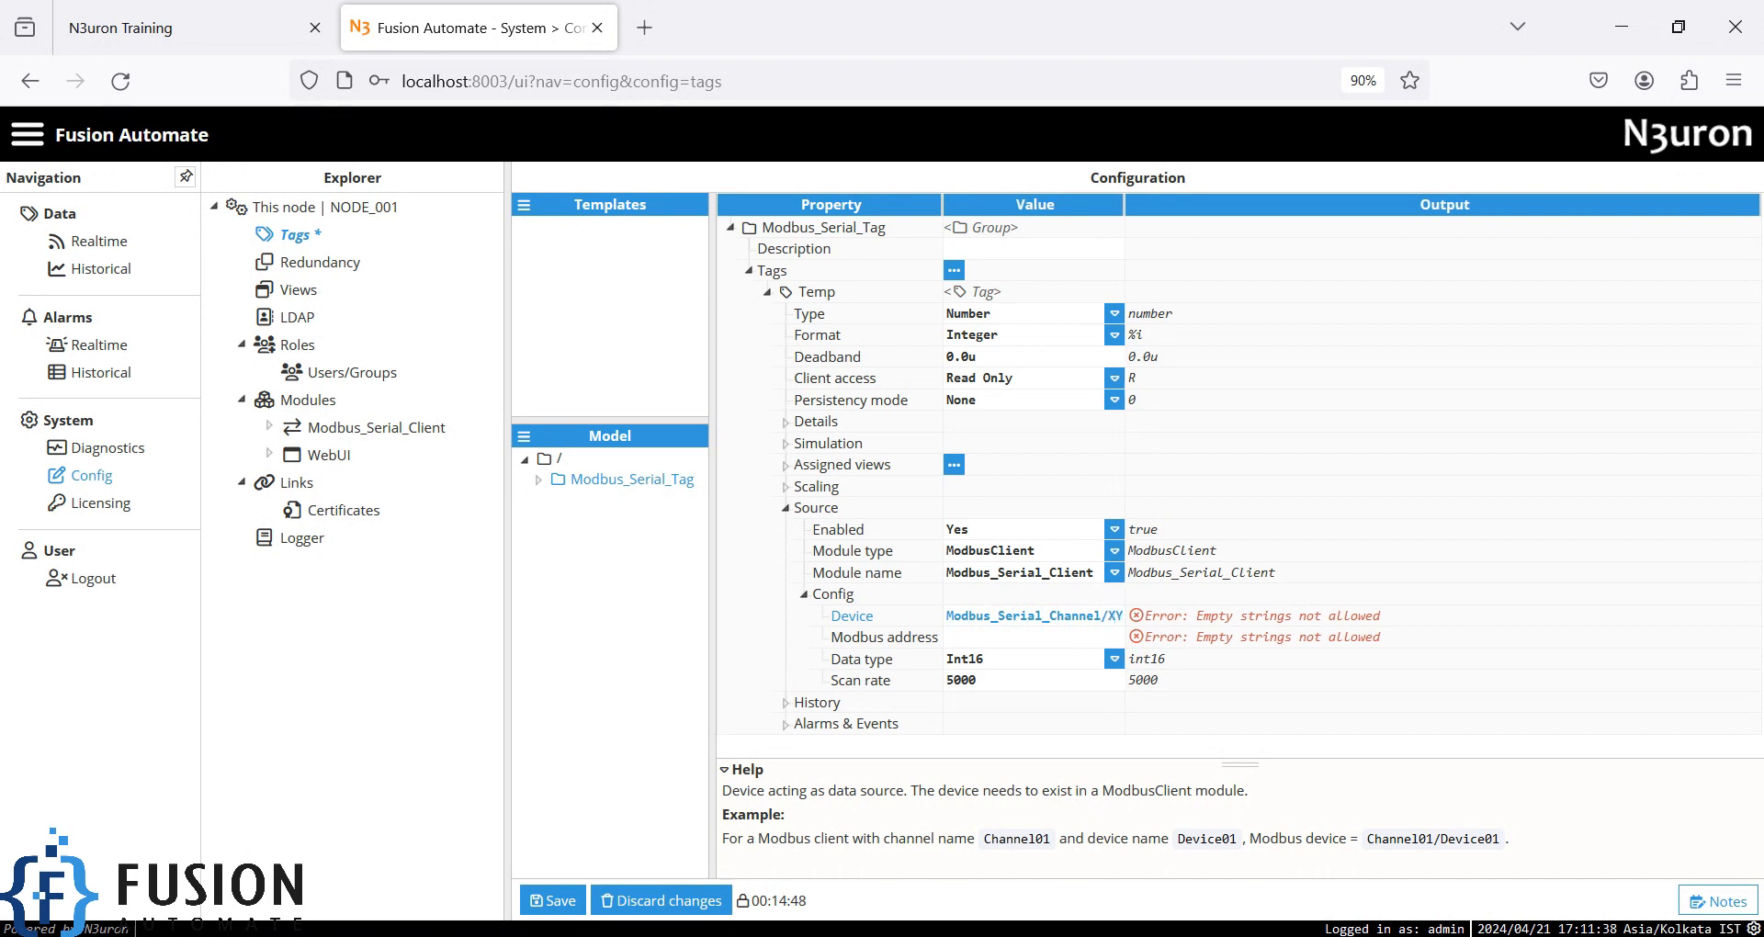
pyautogui.write('MD02')
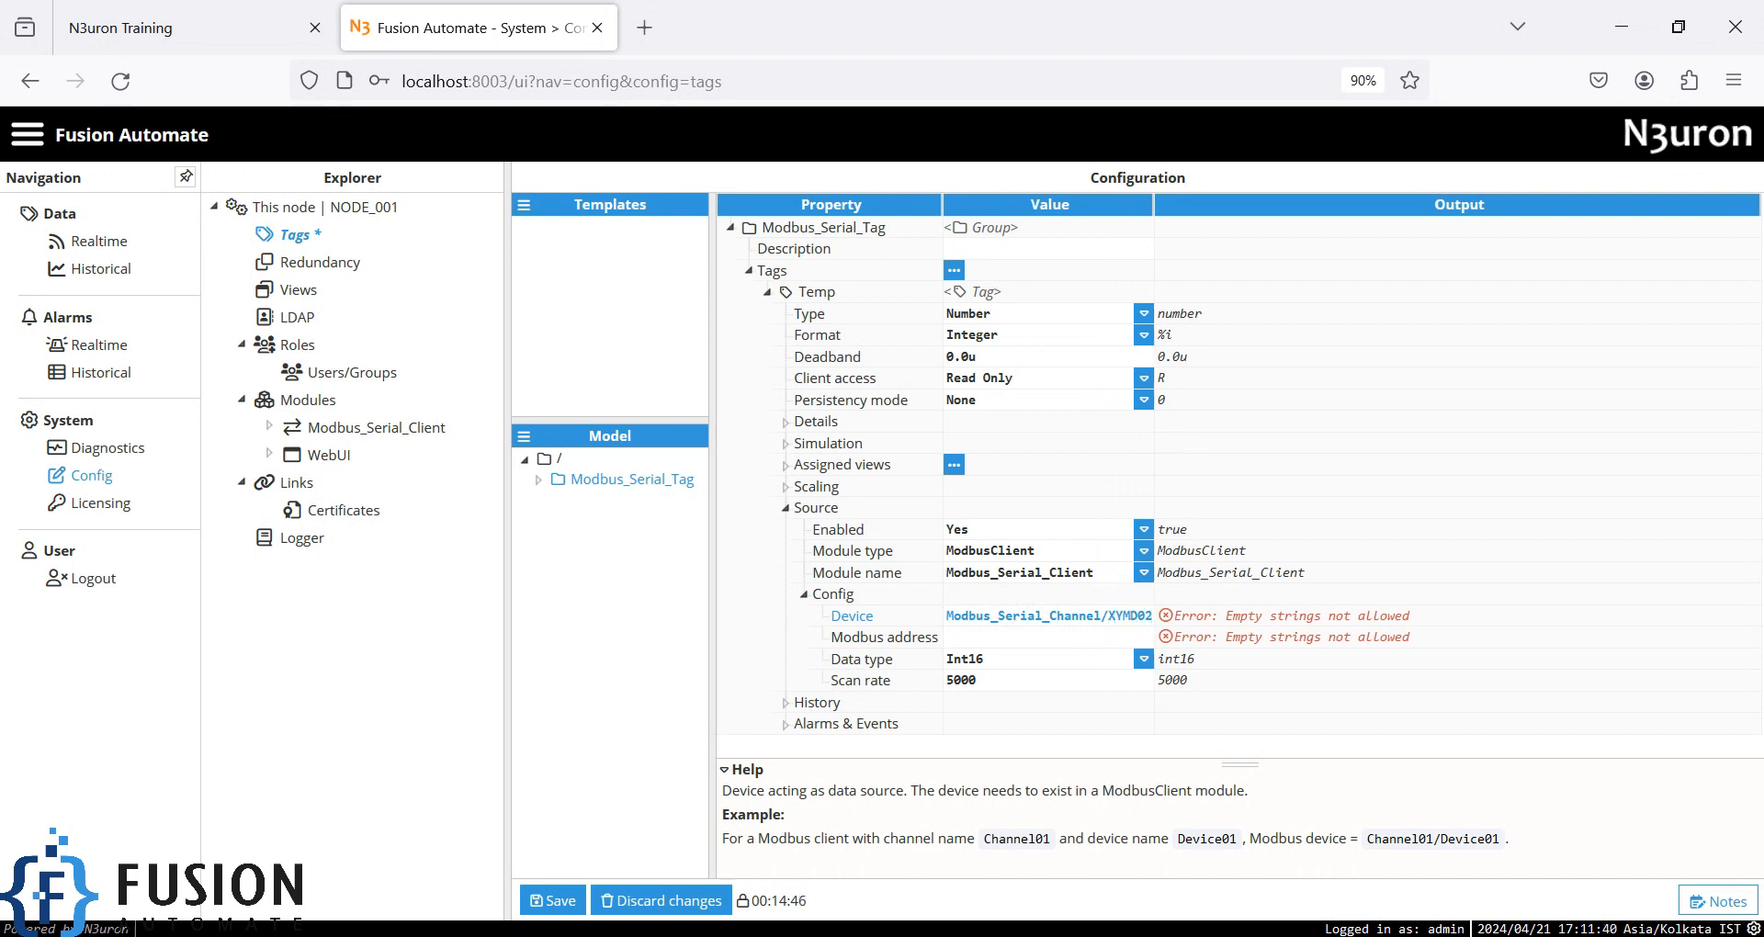
pyautogui.press('Tab')
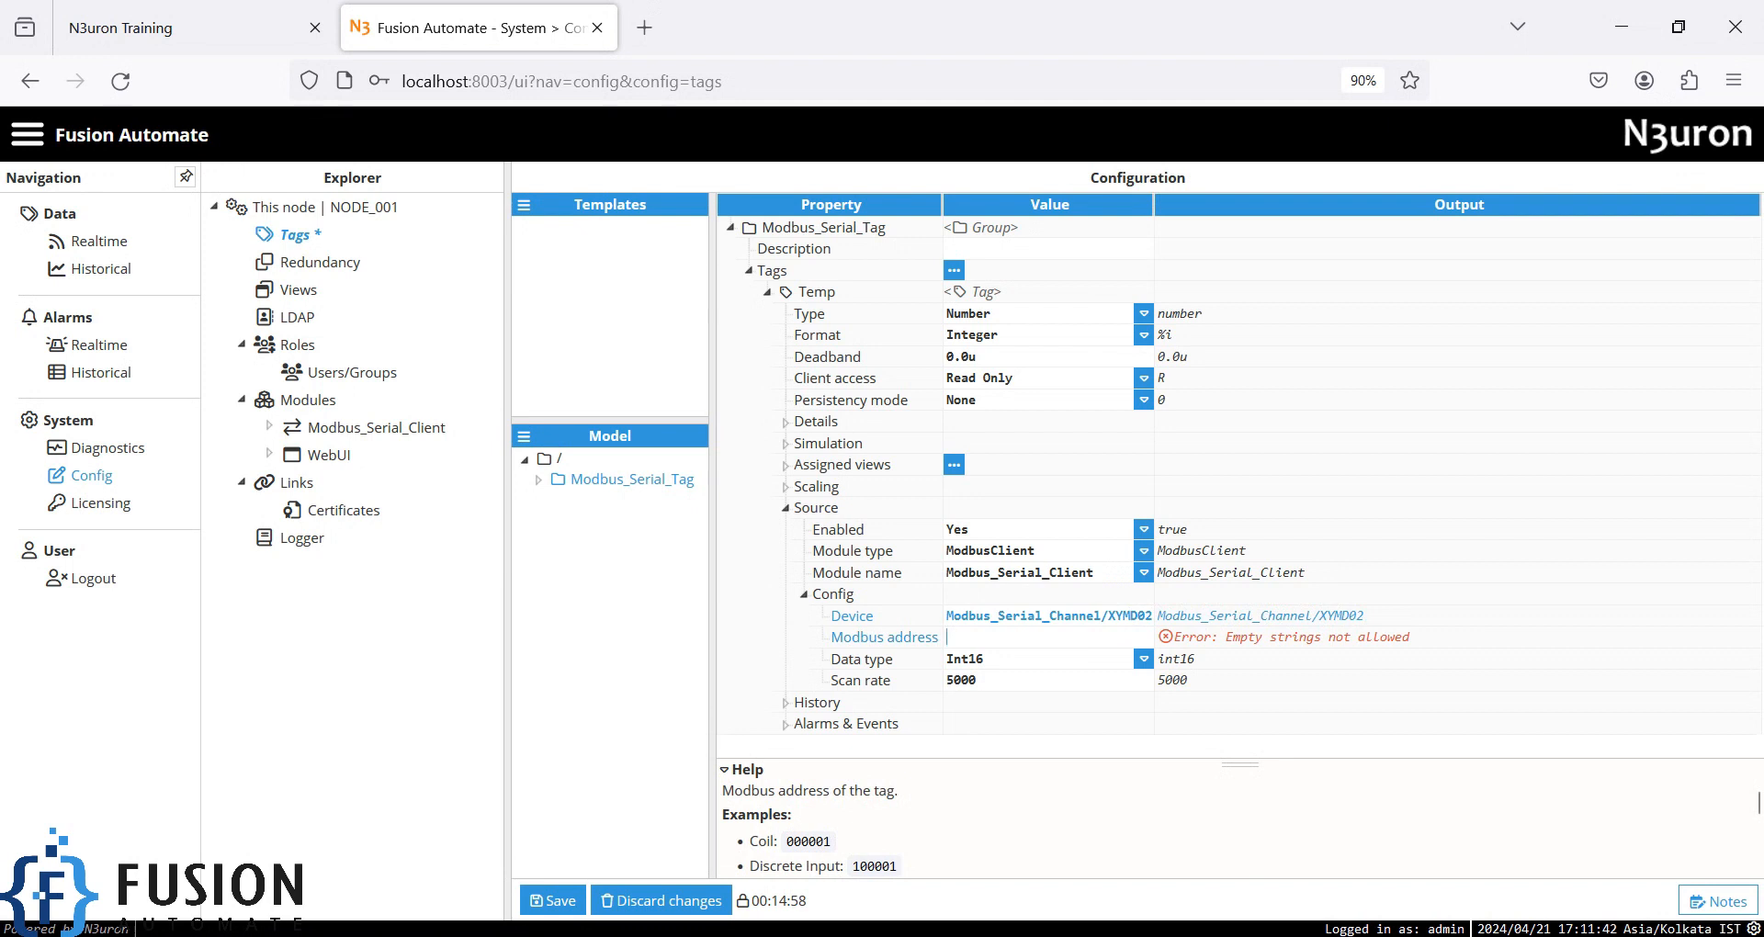
# - Set the Temp tag's Modbus address to 30002 and scan rate to 1000, and save the tag configuration
pyautogui.doubleClick(1181, 12)
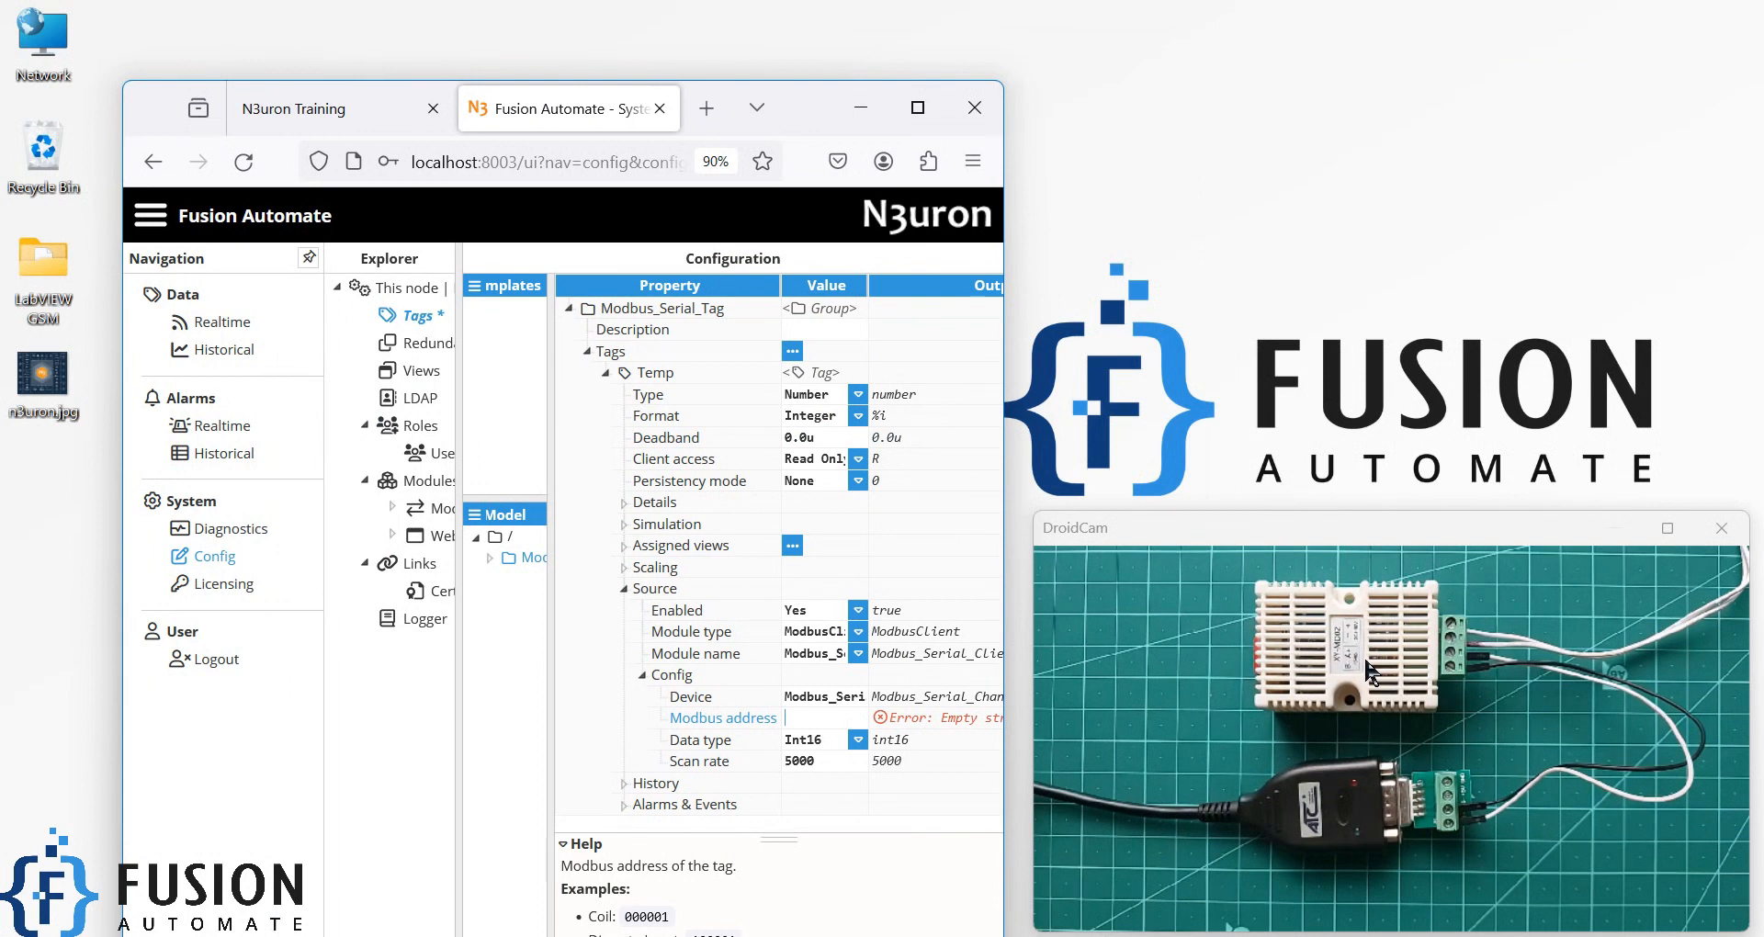
pyautogui.click(917, 109)
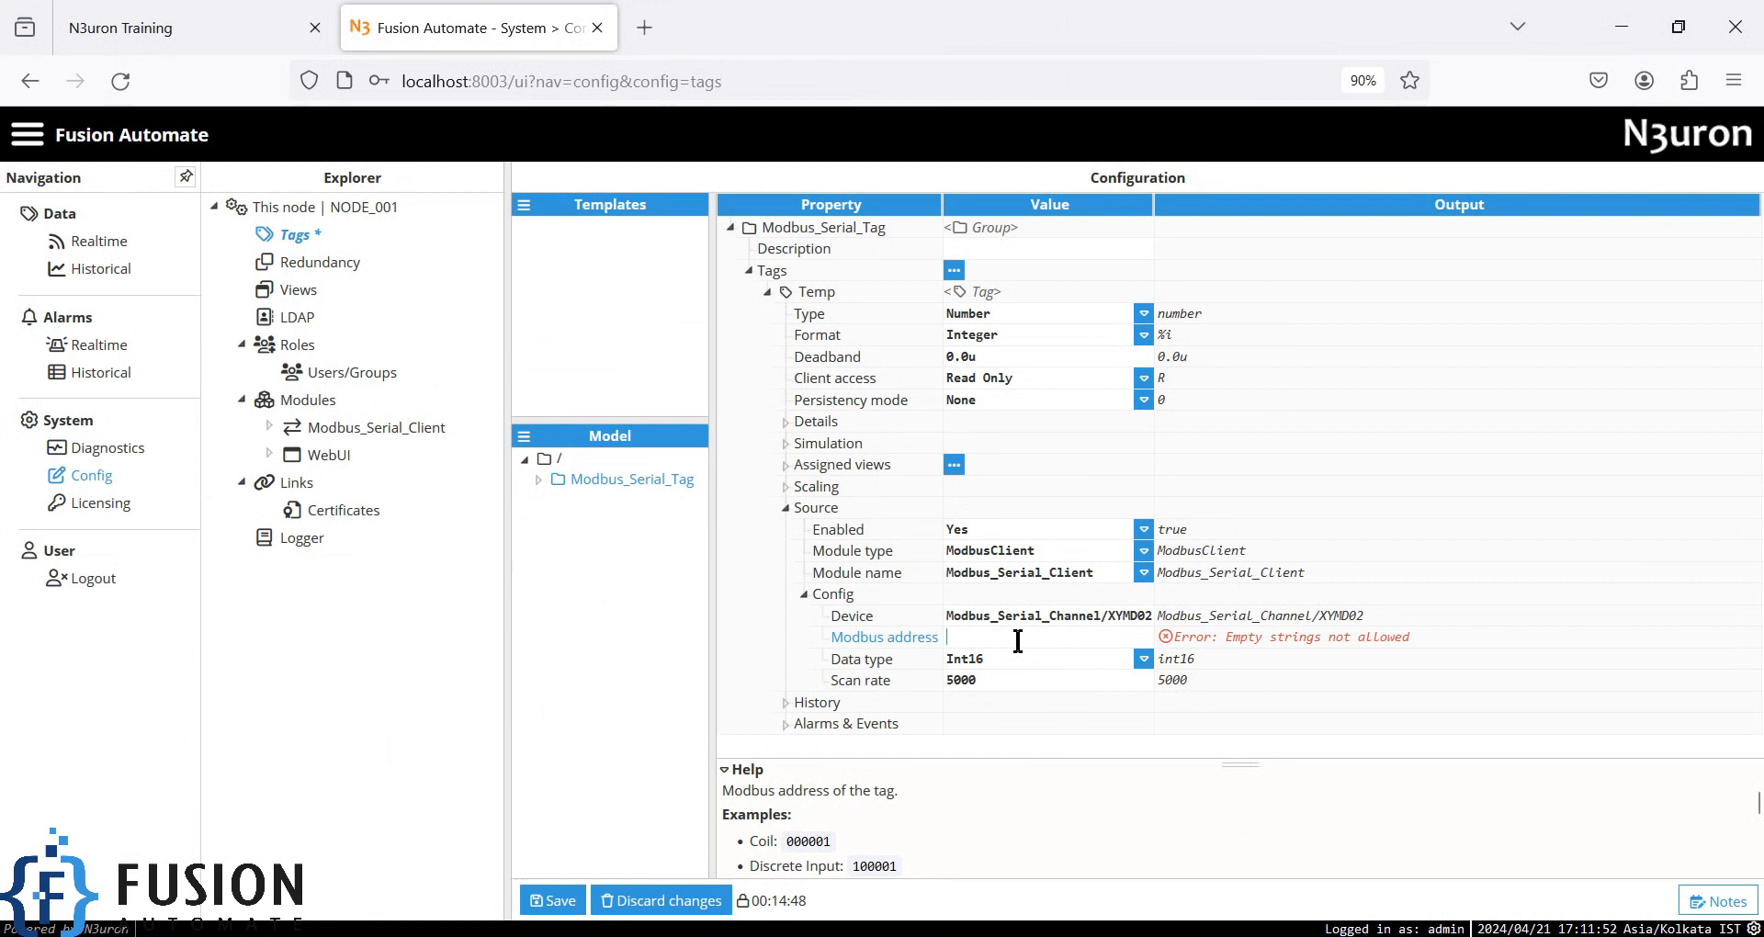
pyautogui.write('30002')
pyautogui.click(905, 685)
pyautogui.write('1000')
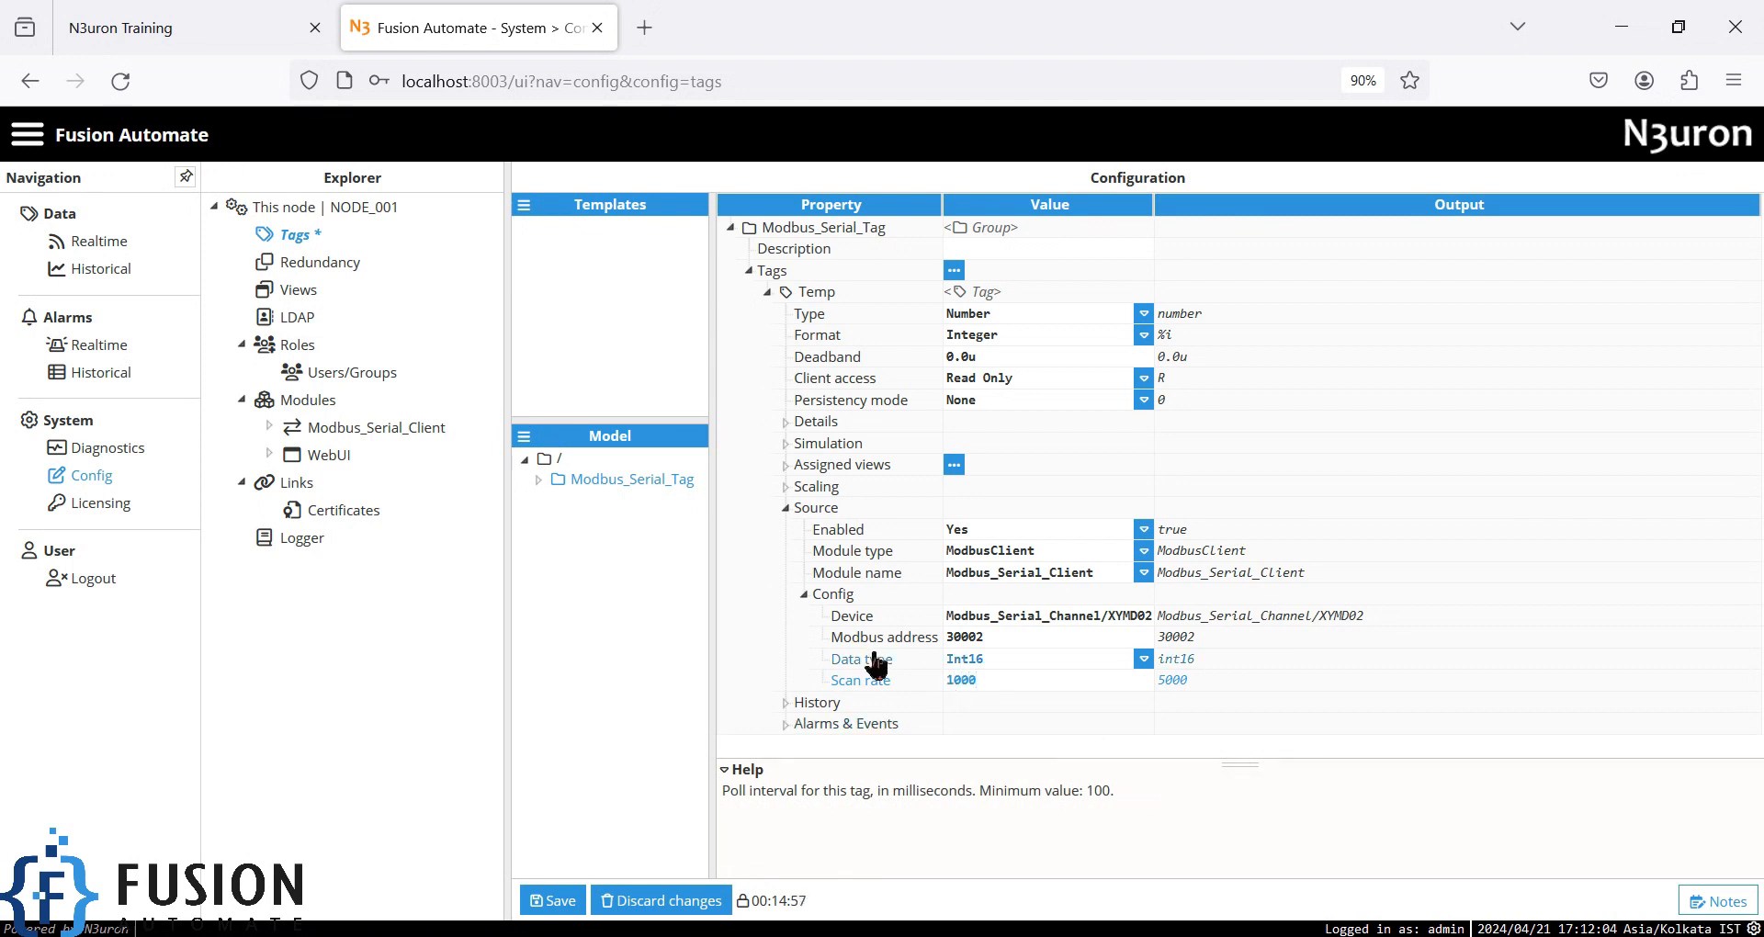
pyautogui.click(554, 902)
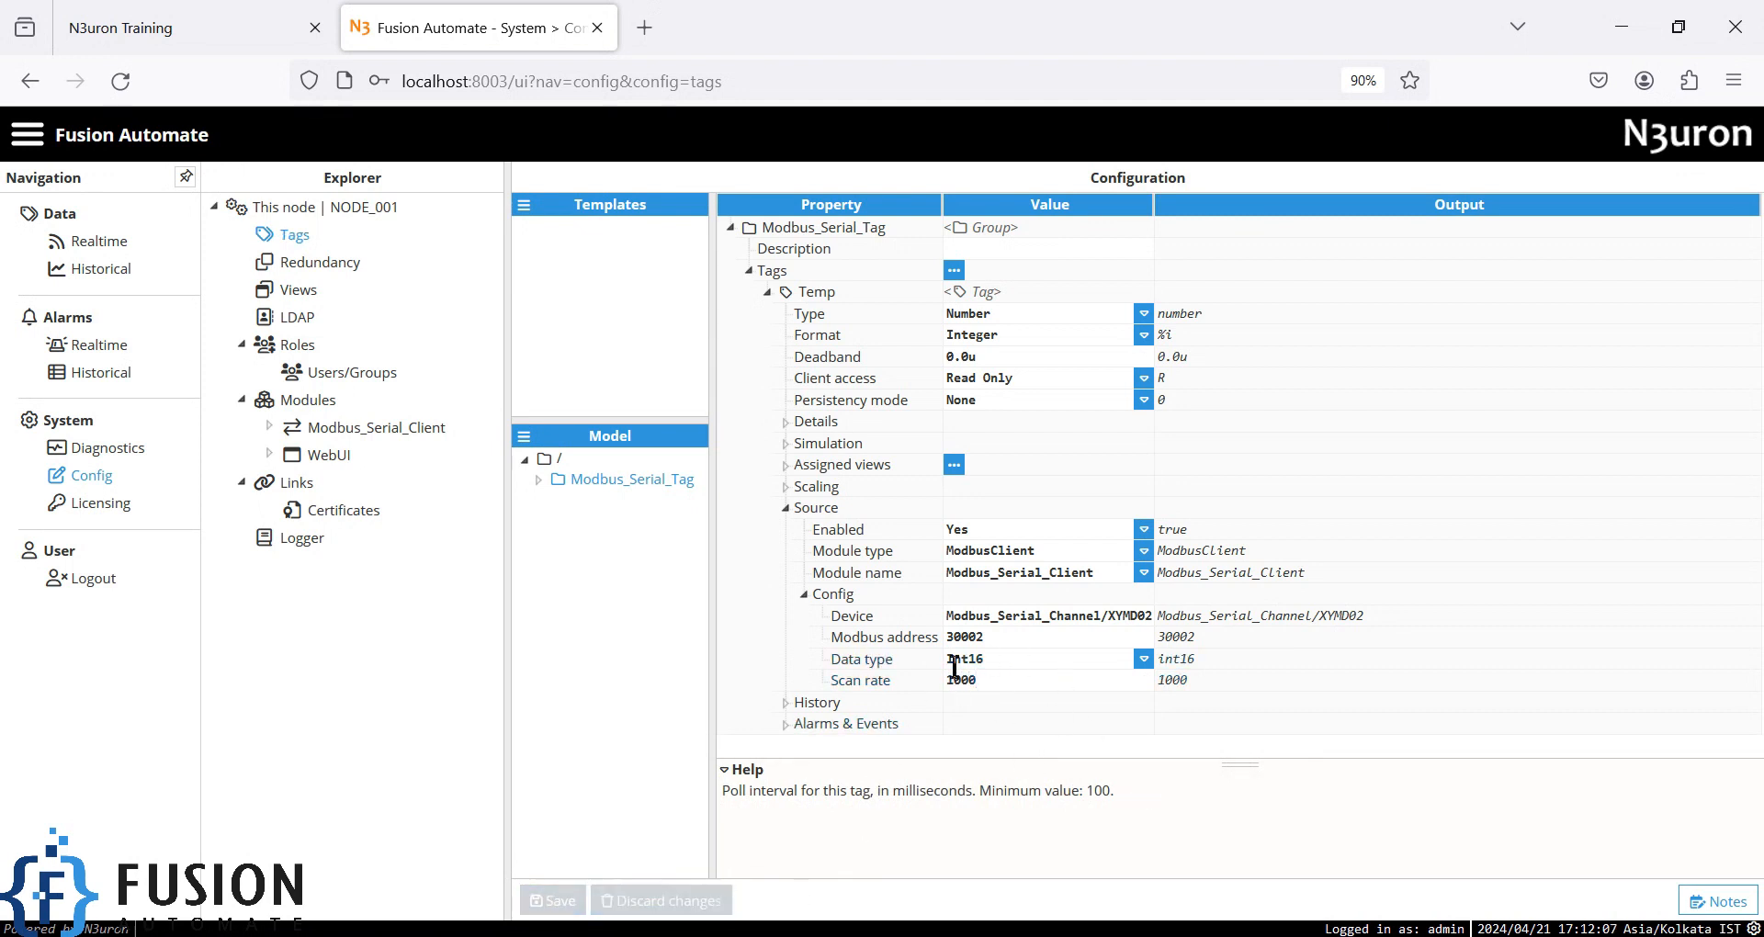
# - Add a second tag named Humidity to the Modbus_Serial_Tag group
pyautogui.click(767, 292)
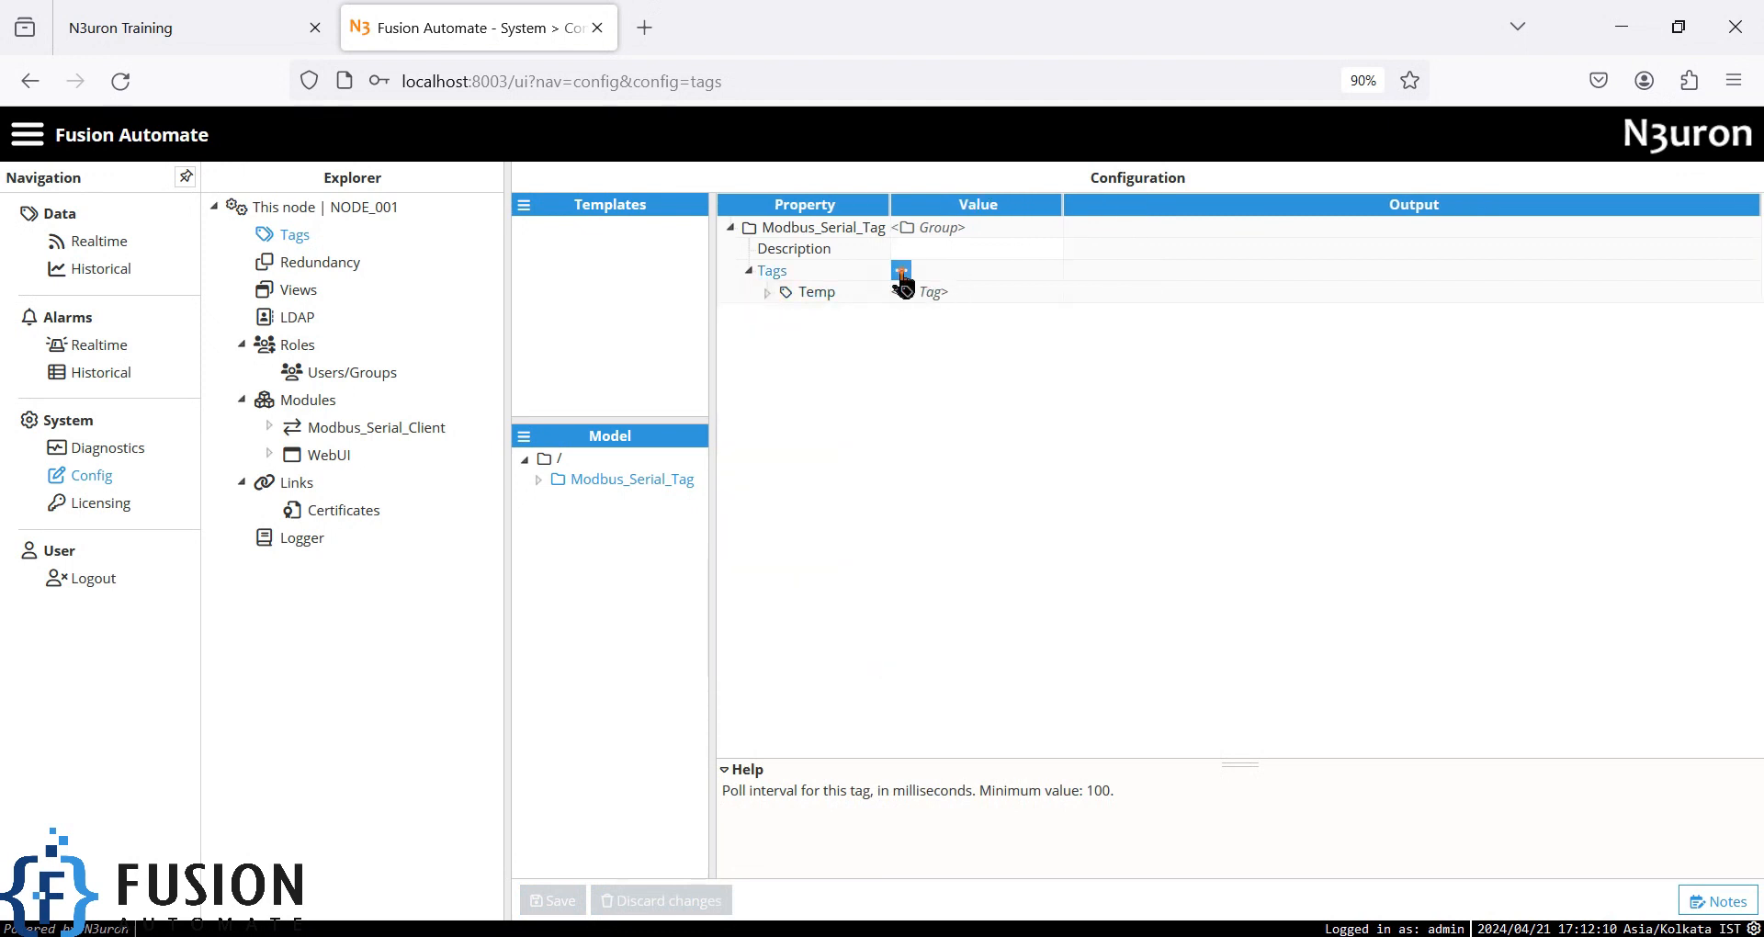
pyautogui.click(901, 270)
pyautogui.click(945, 338)
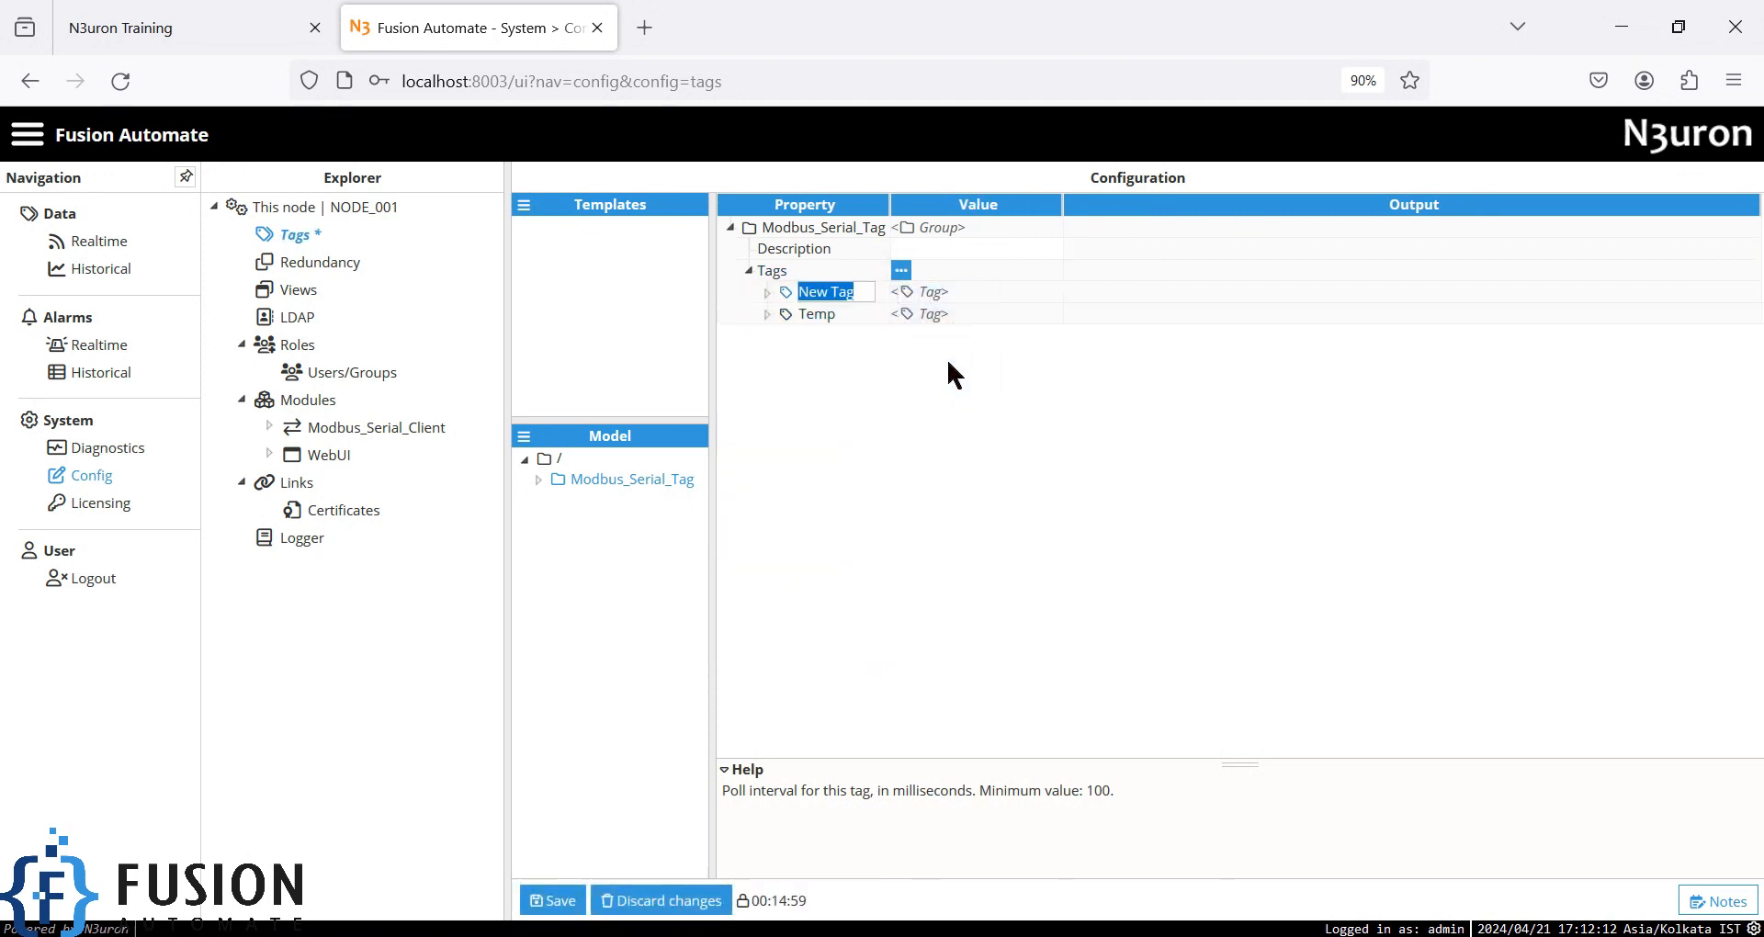
pyautogui.write('Humidity')
pyautogui.press('Return')
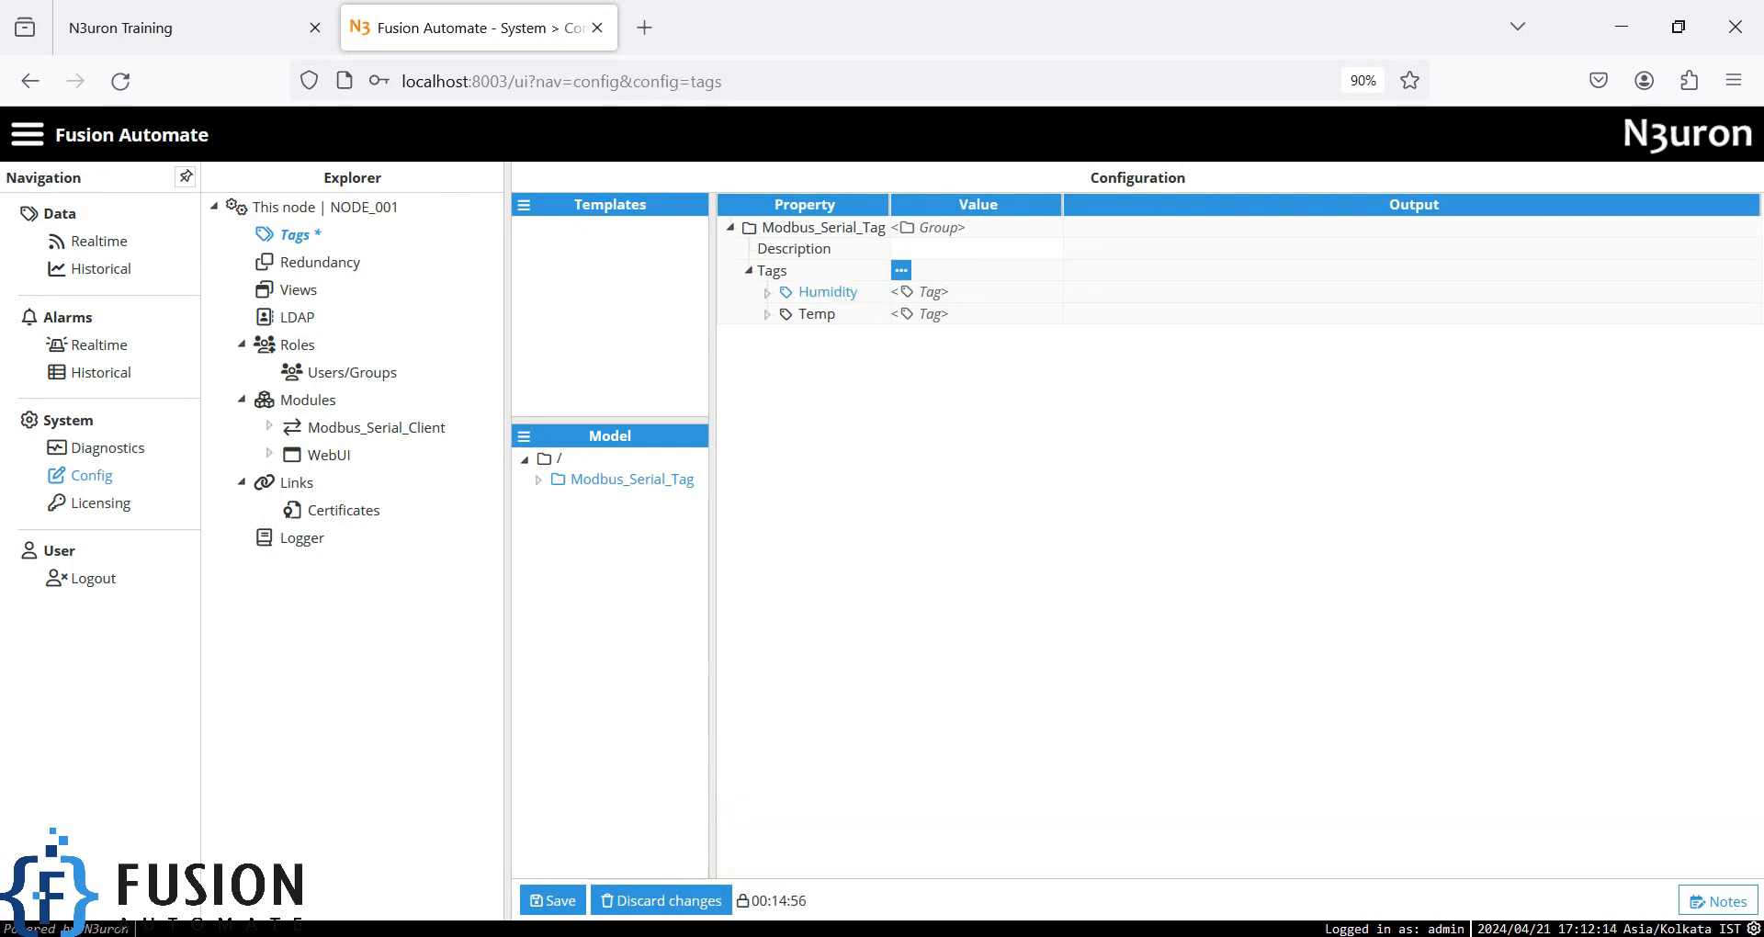
# - Set the Humidity tag's format to Integer
pyautogui.click(769, 292)
pyautogui.click(1072, 337)
pyautogui.click(999, 380)
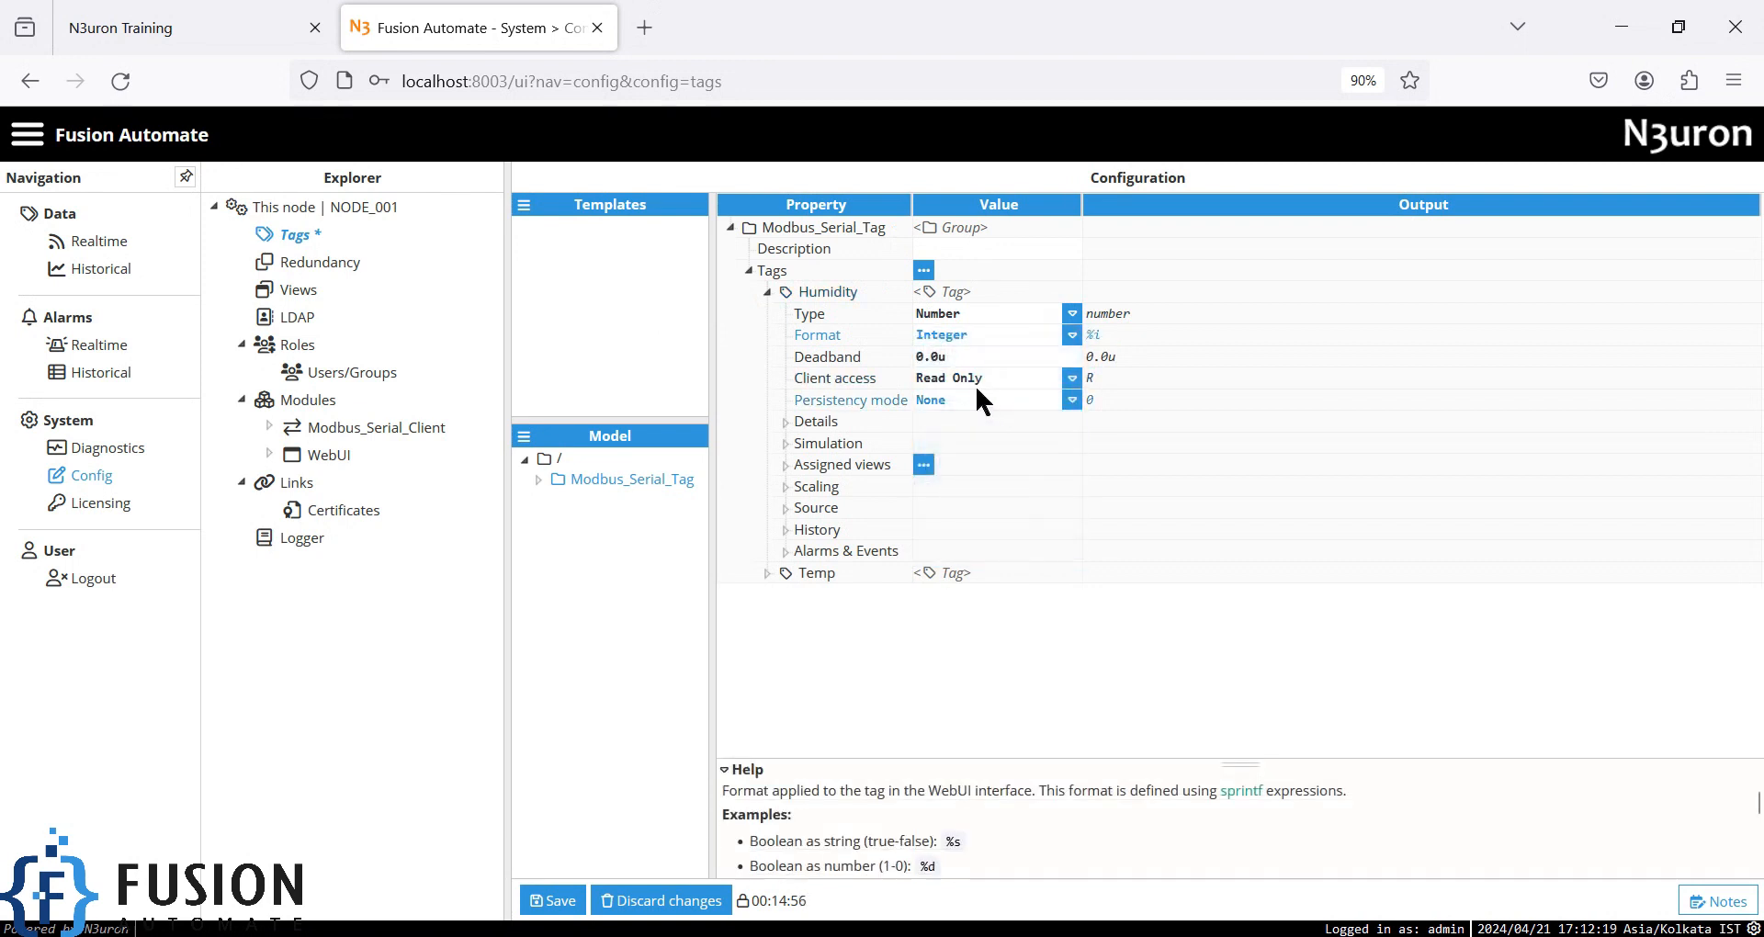
# - Enable the Humidity tag's source with module type ModbusClient and module name Modbus_Serial_Client
pyautogui.click(797, 509)
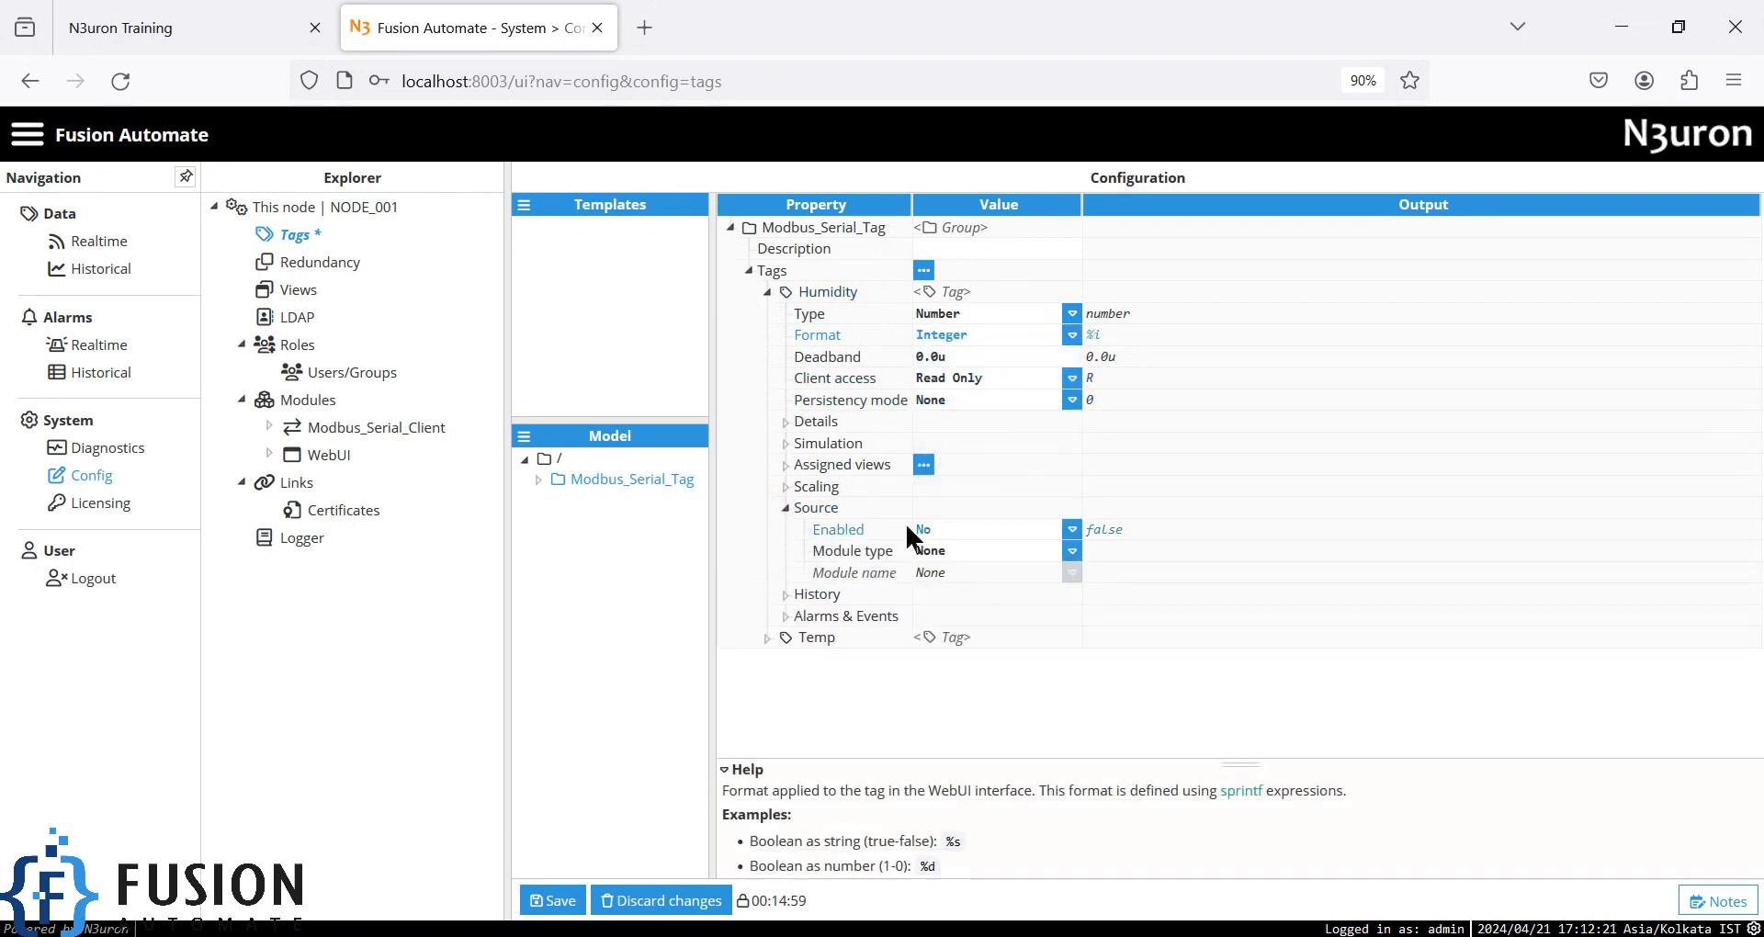
pyautogui.click(1057, 531)
pyautogui.click(992, 553)
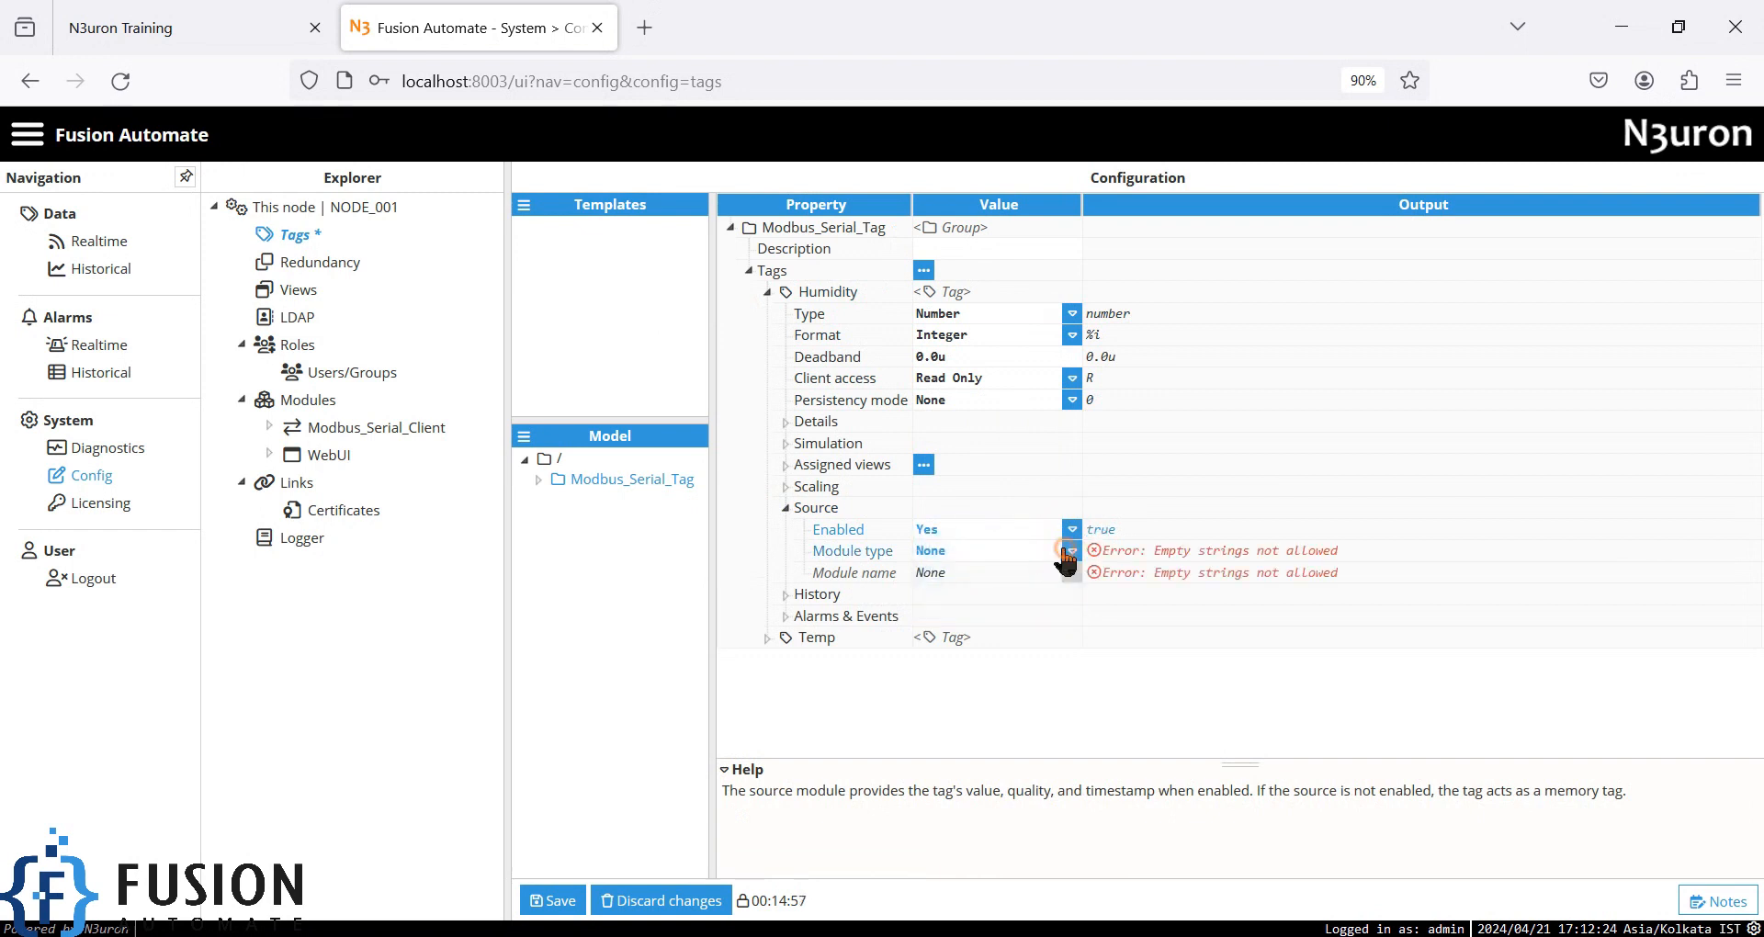
pyautogui.click(1071, 551)
pyautogui.scroll(-3, 1011, 744)
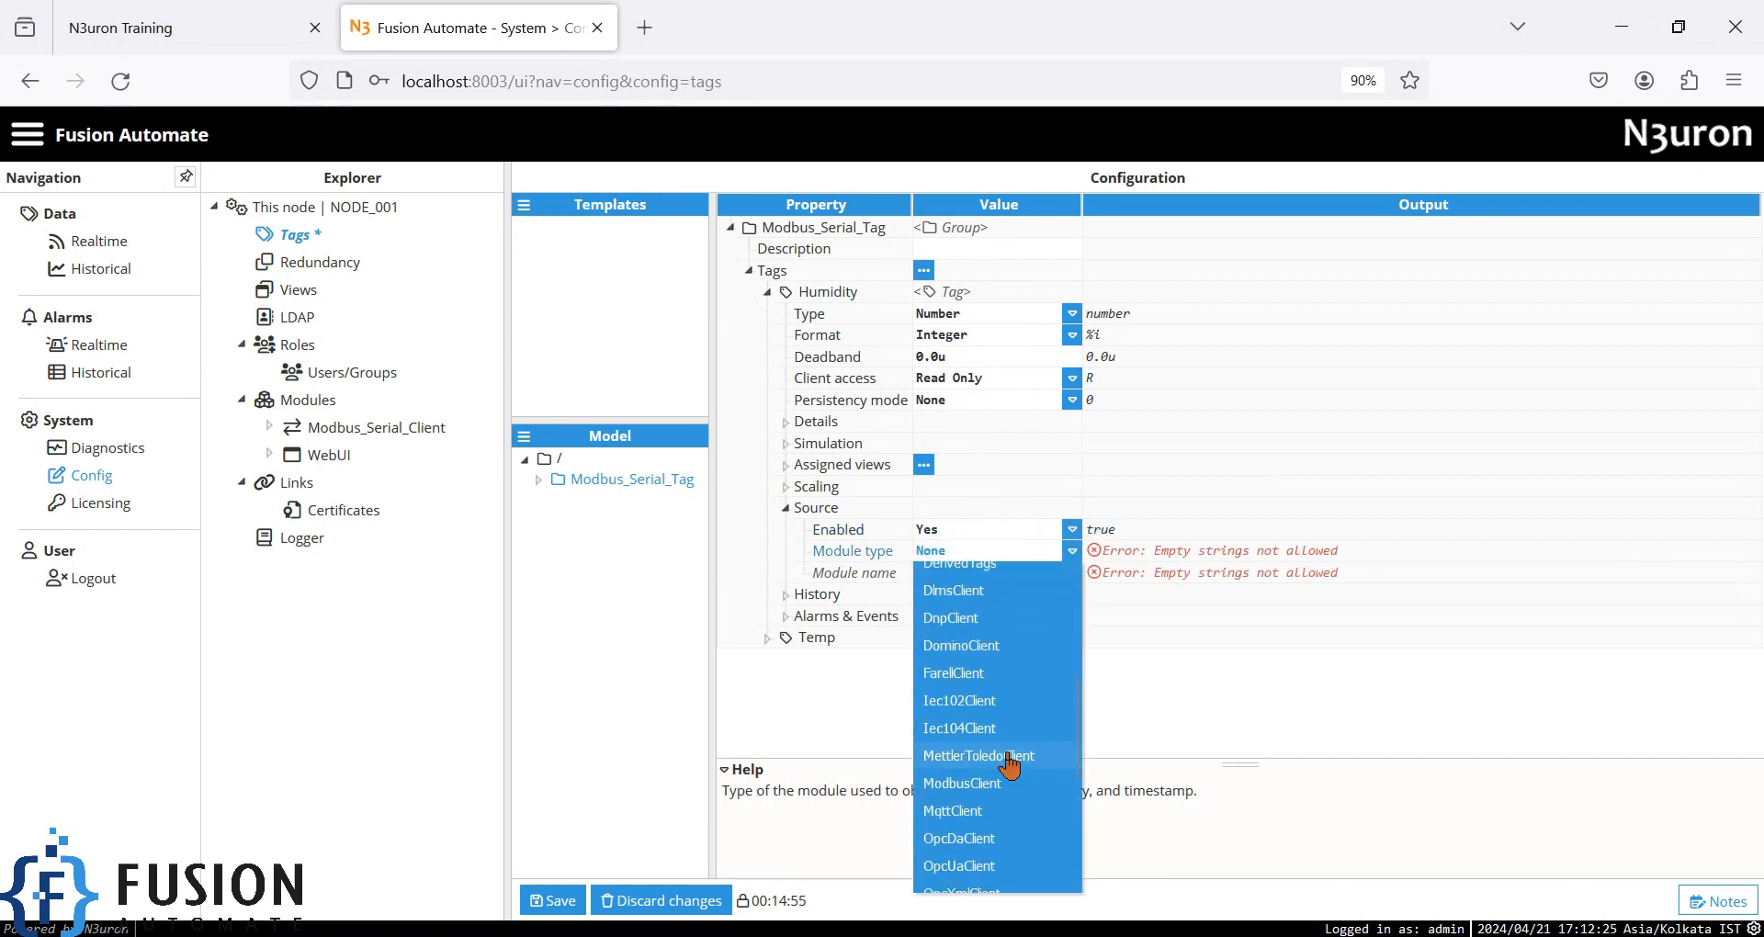
pyautogui.click(1002, 774)
pyautogui.click(1094, 573)
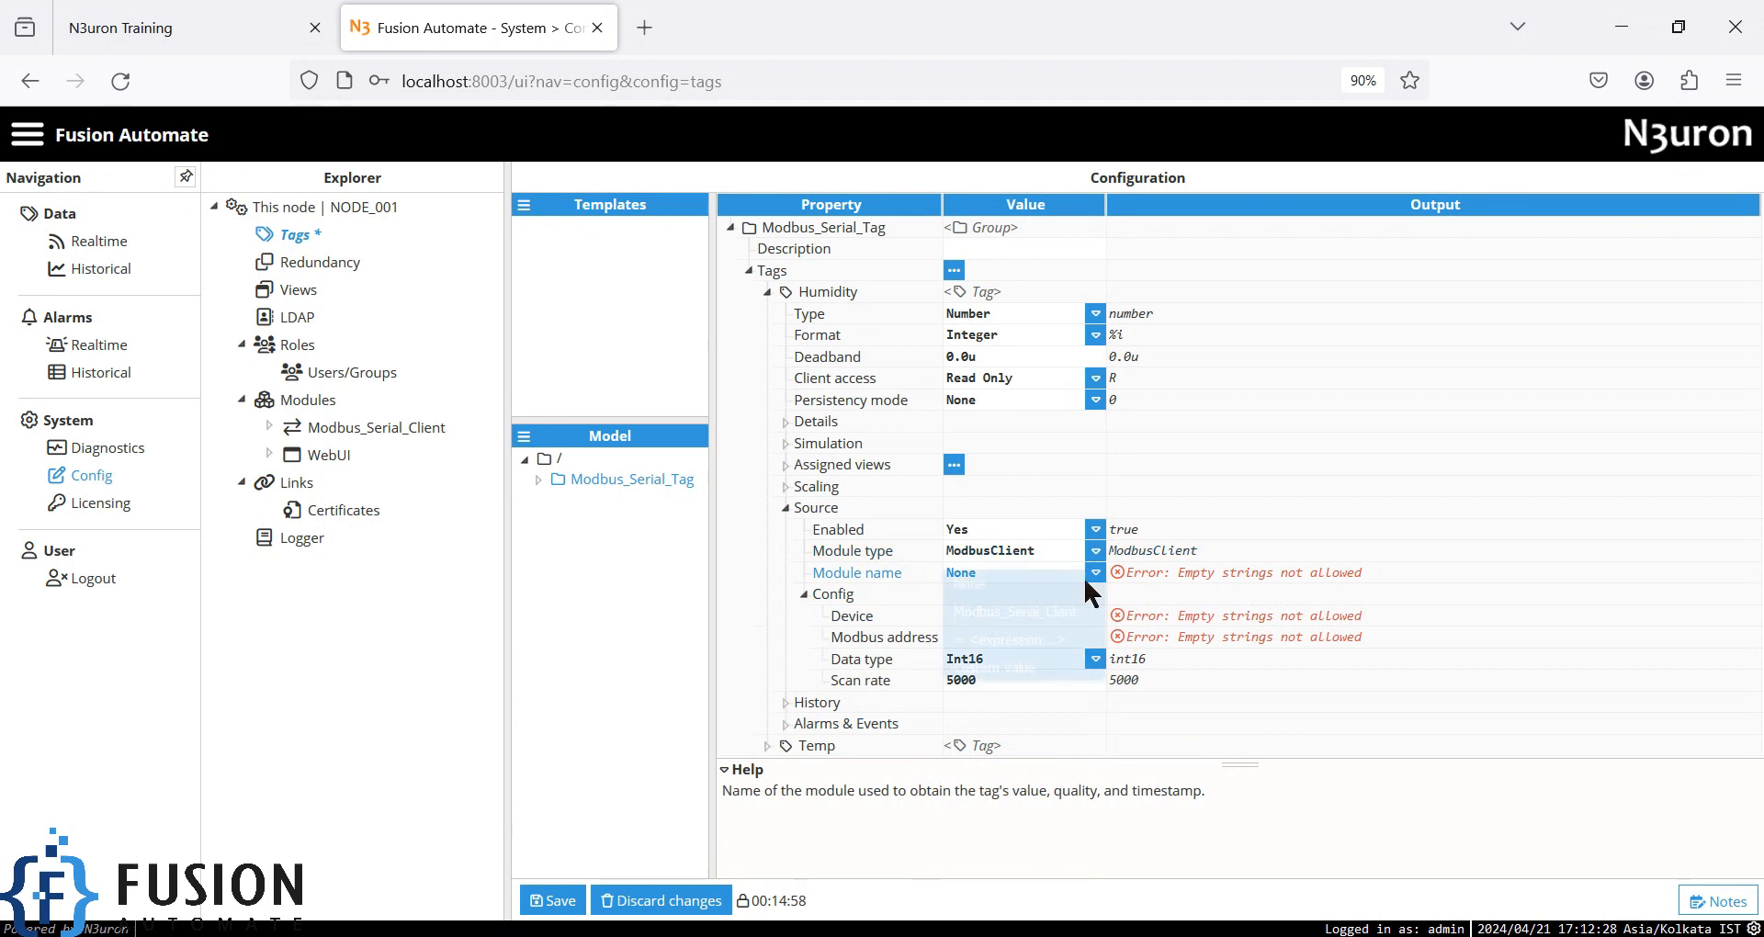
pyautogui.click(1020, 619)
# - Set the source device of the Humidity tag to Modbus_Serial_Channel/XYMD02
pyautogui.click(1017, 617)
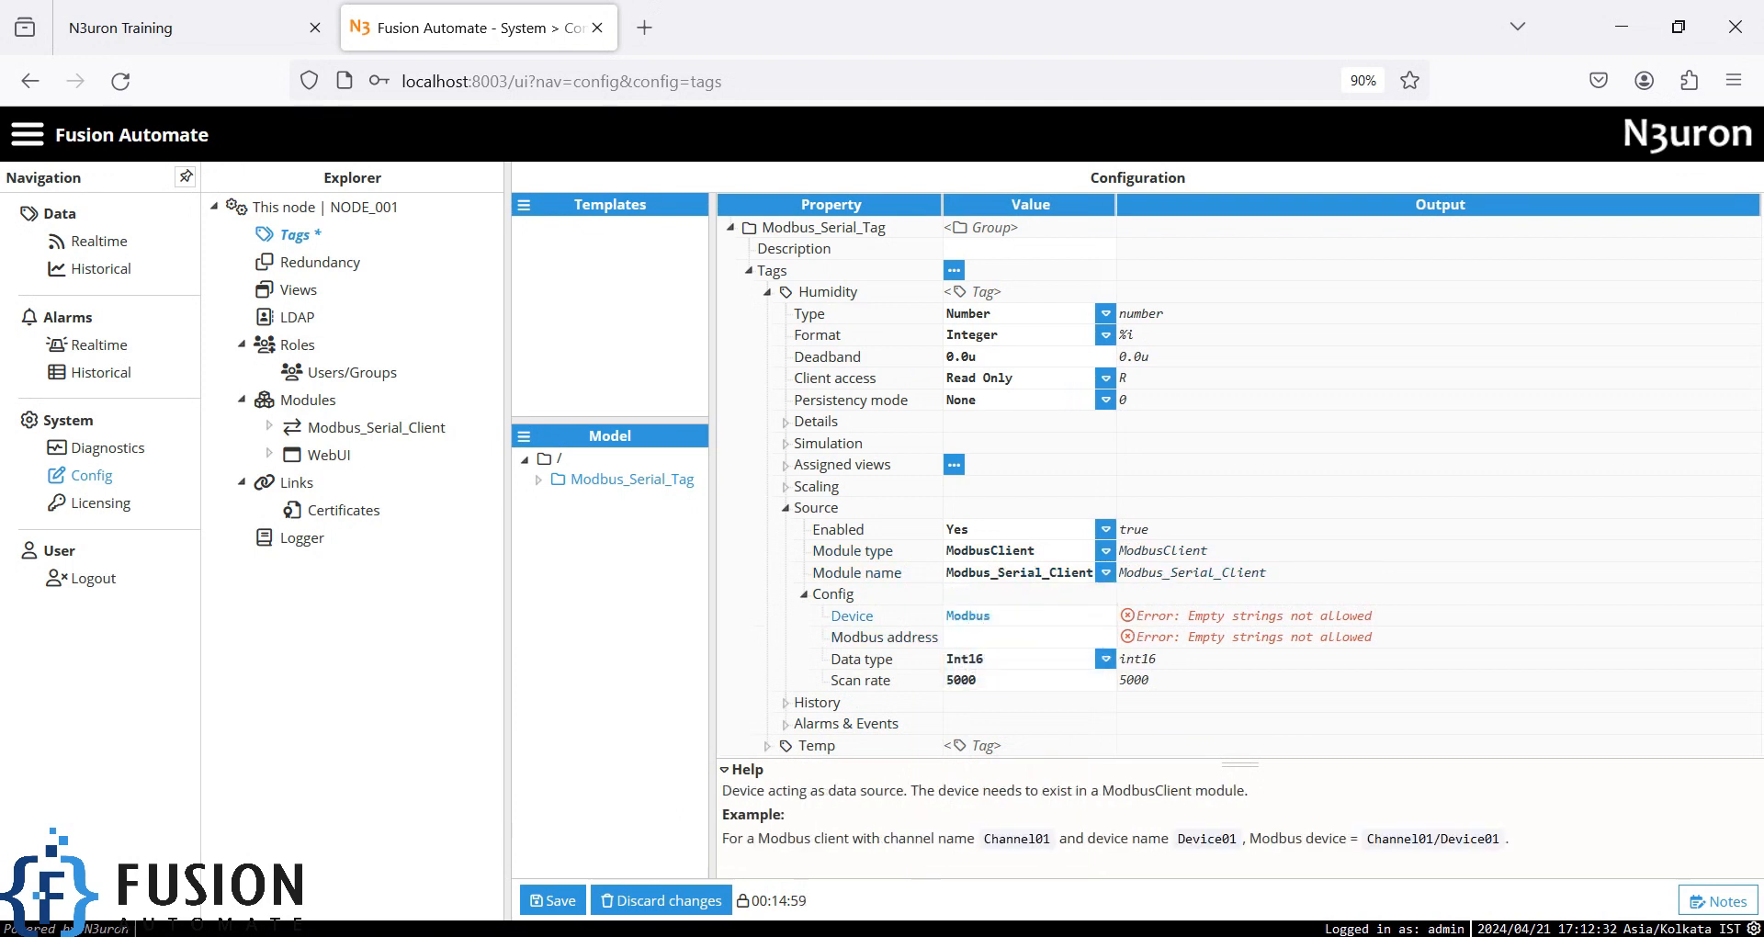
pyautogui.write('Modbus_Serial_Channel/X')
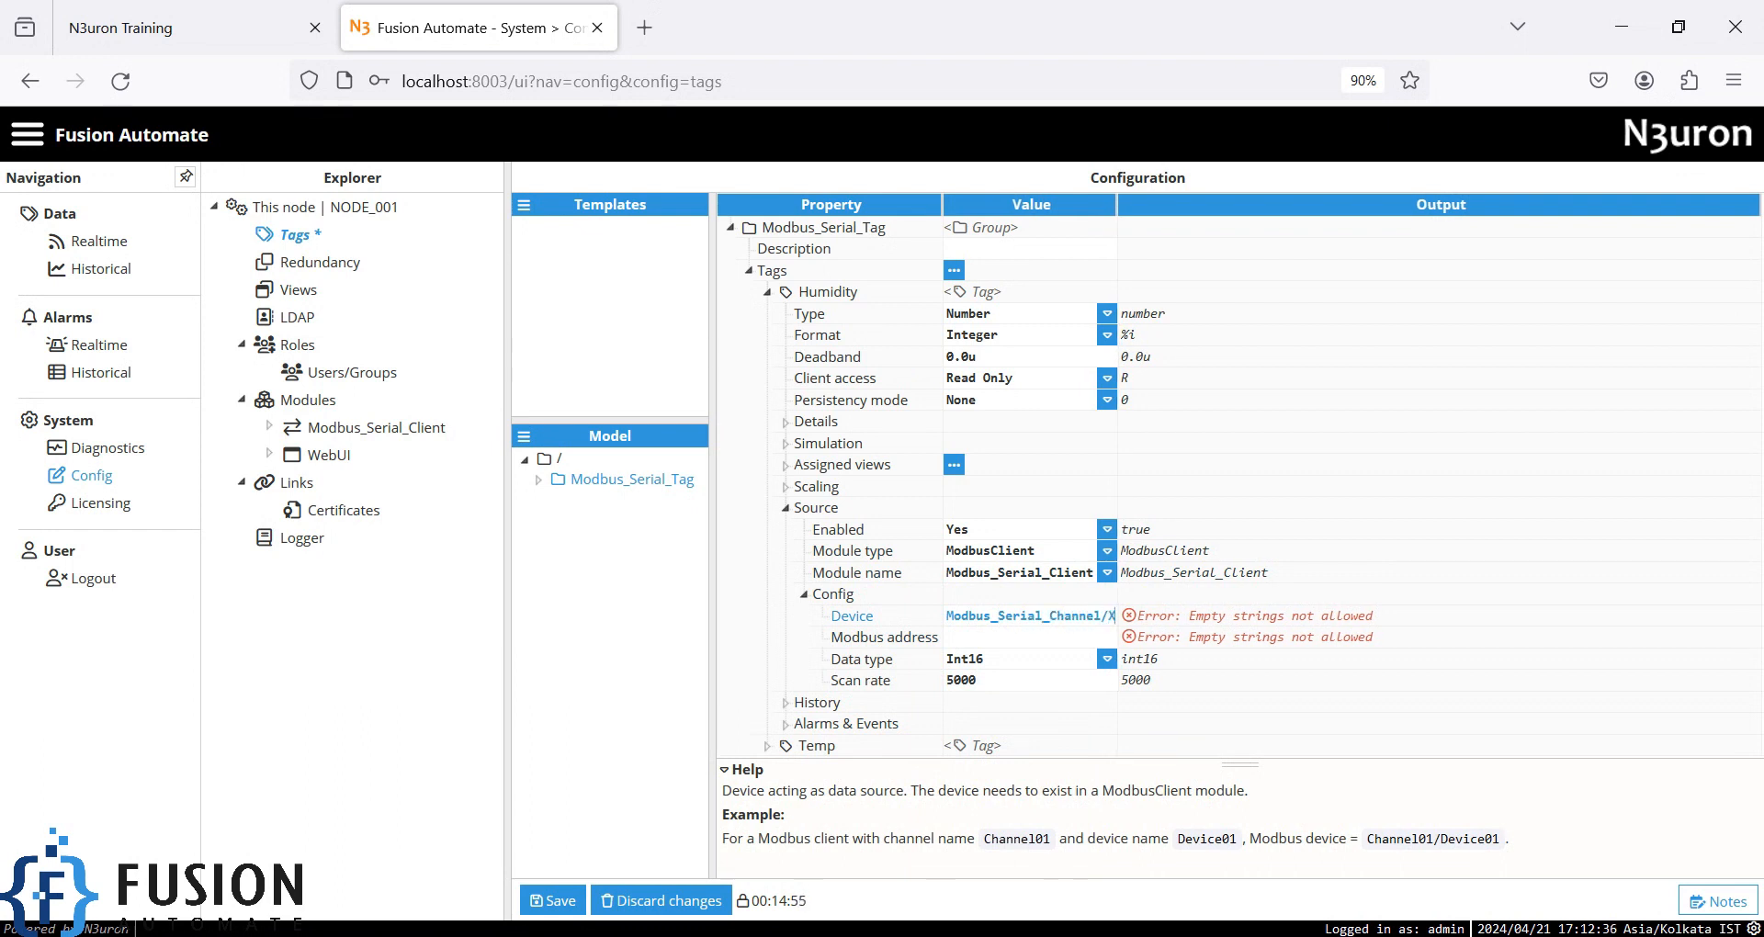
pyautogui.write('YMD02')
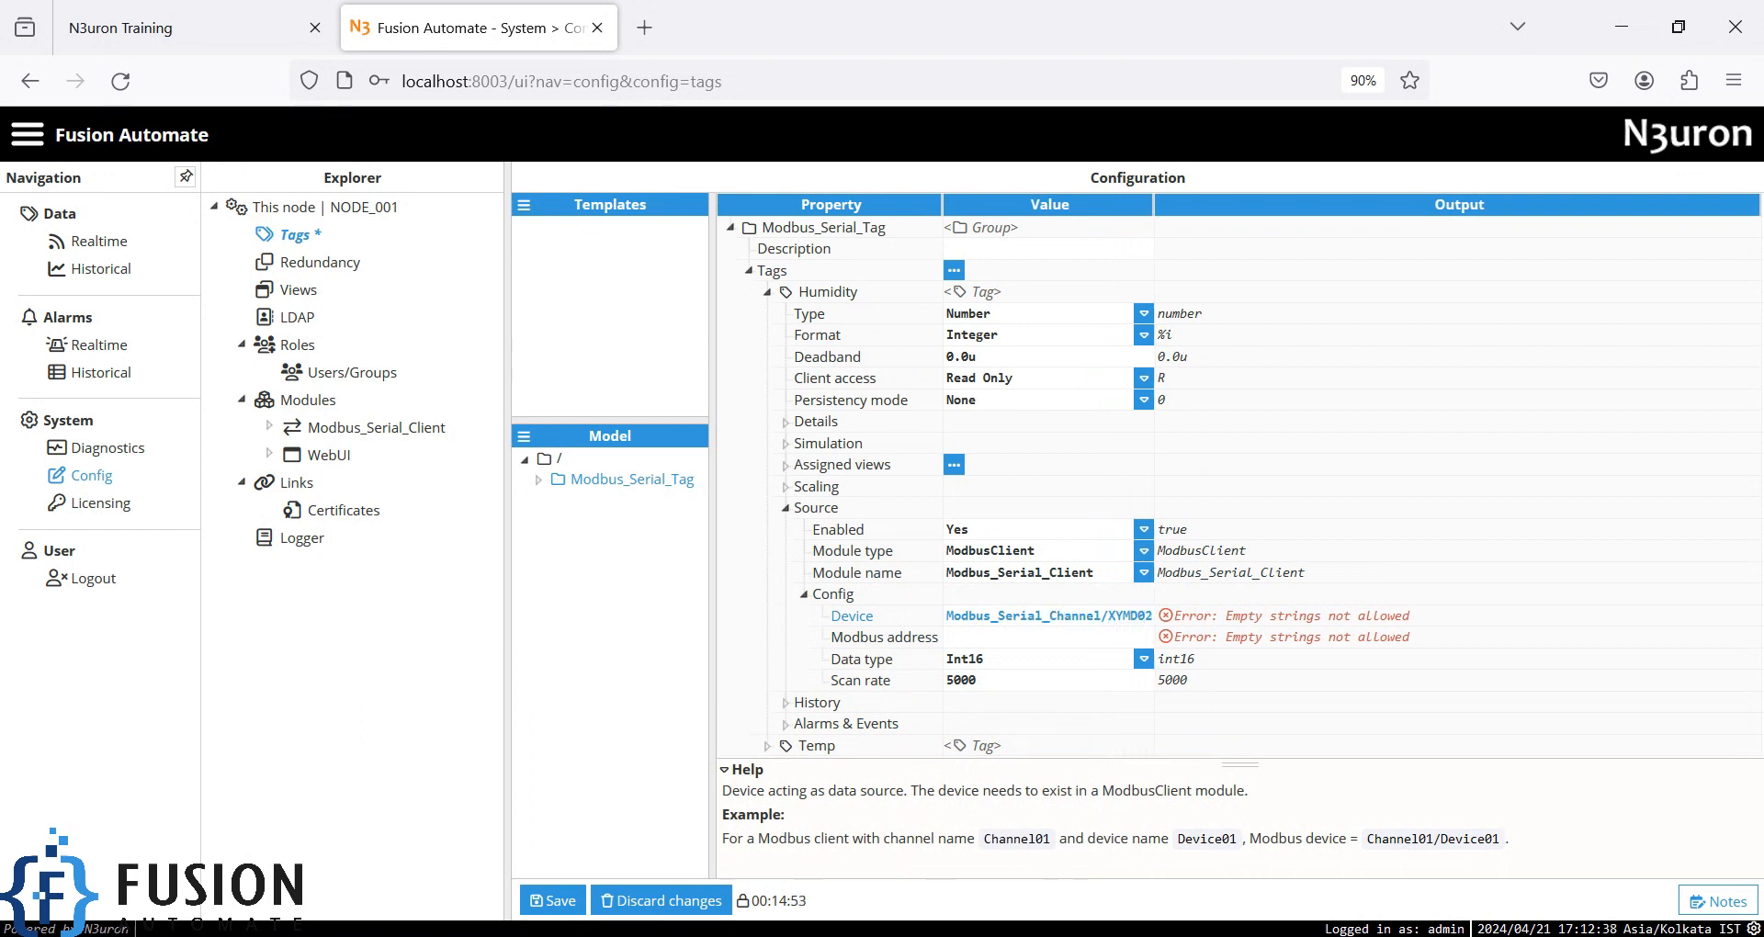
# - Set the Humidity tag's Modbus address to 30003 and scan rate to 1000, and save the tag configuration
pyautogui.press('Tab')
pyautogui.write('300')
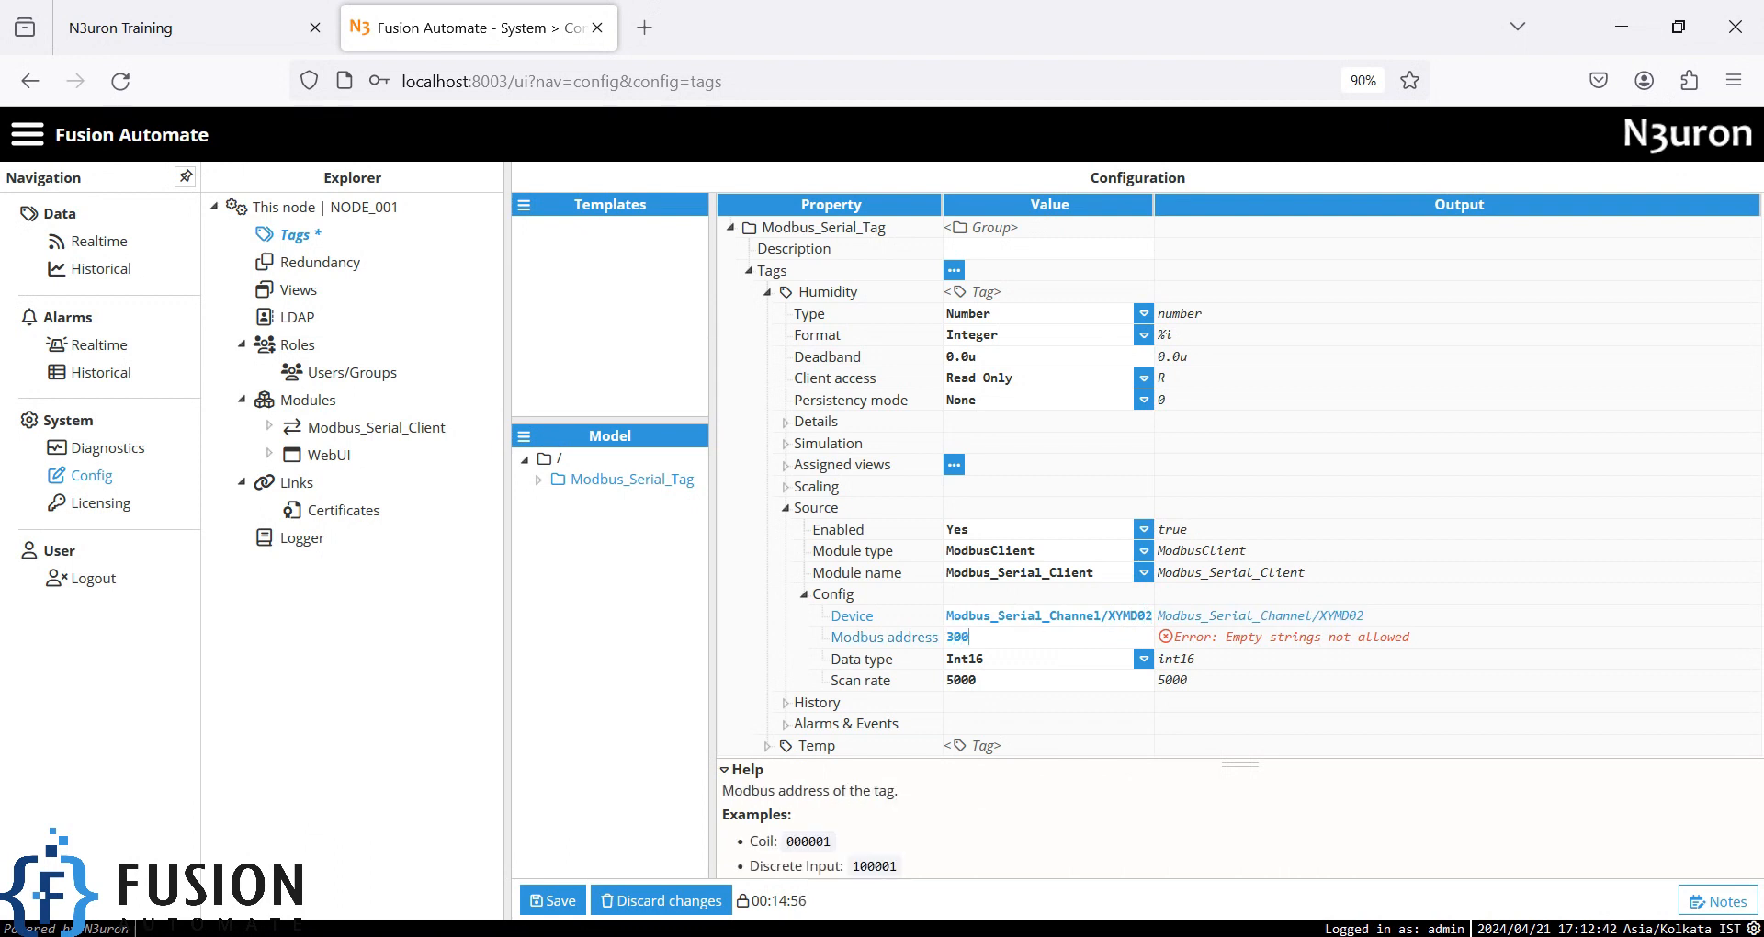
pyautogui.press('Tab')
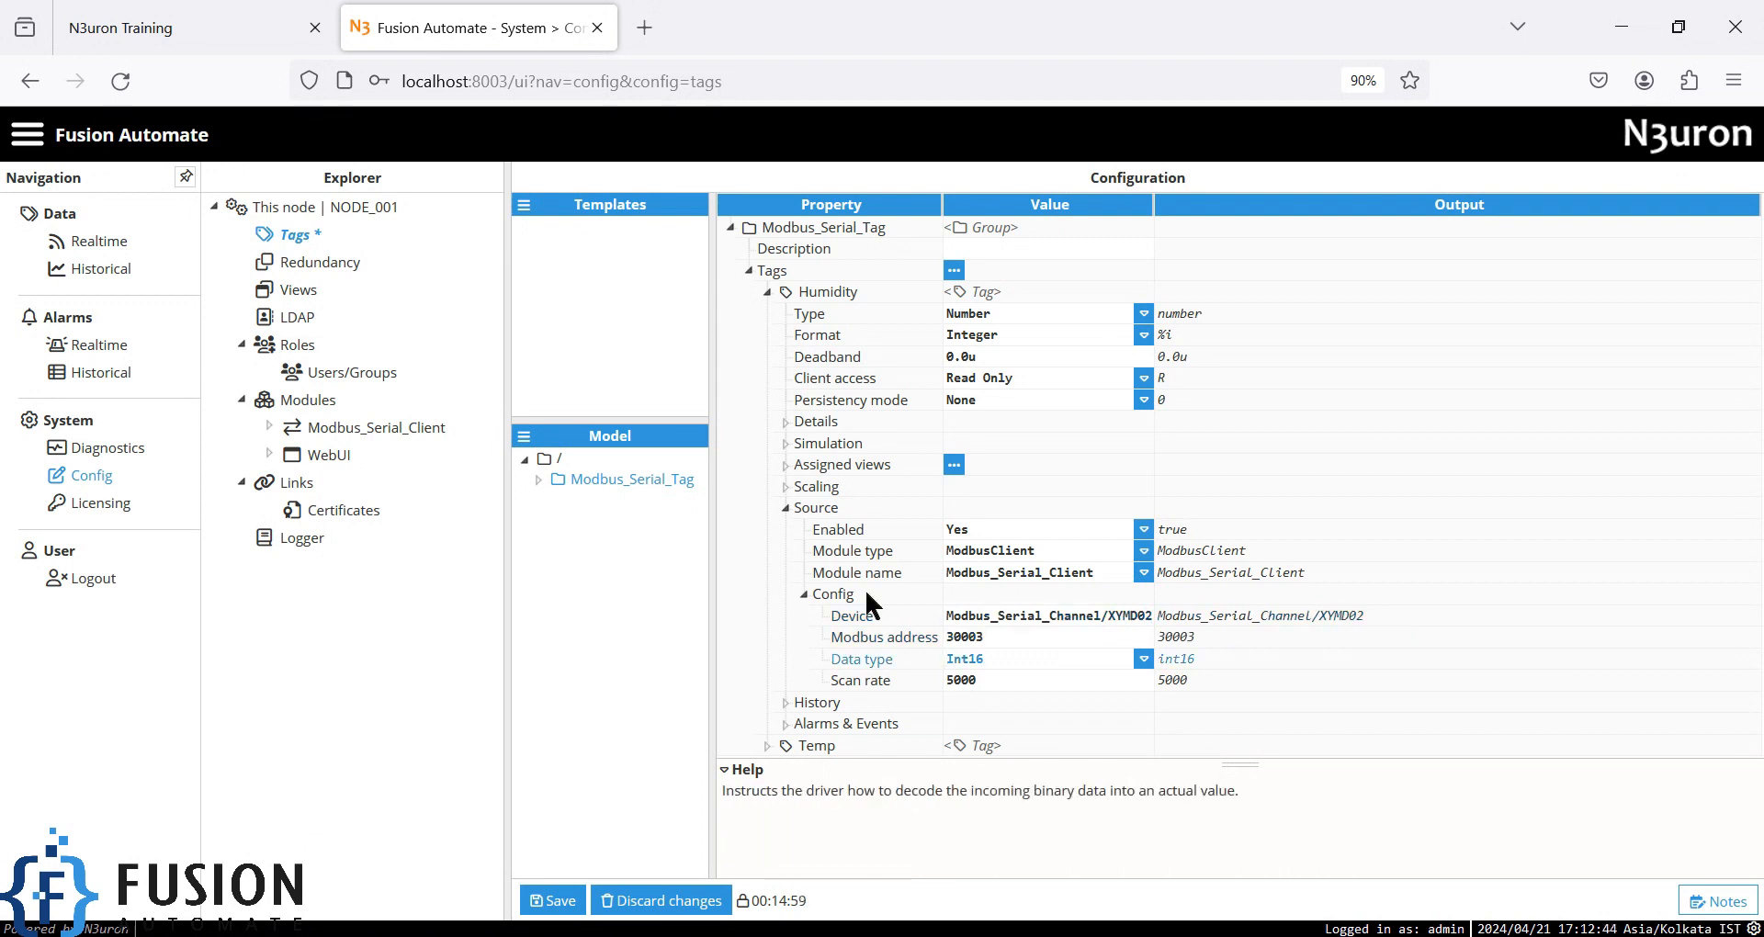
pyautogui.press('Tab')
pyautogui.write('10')
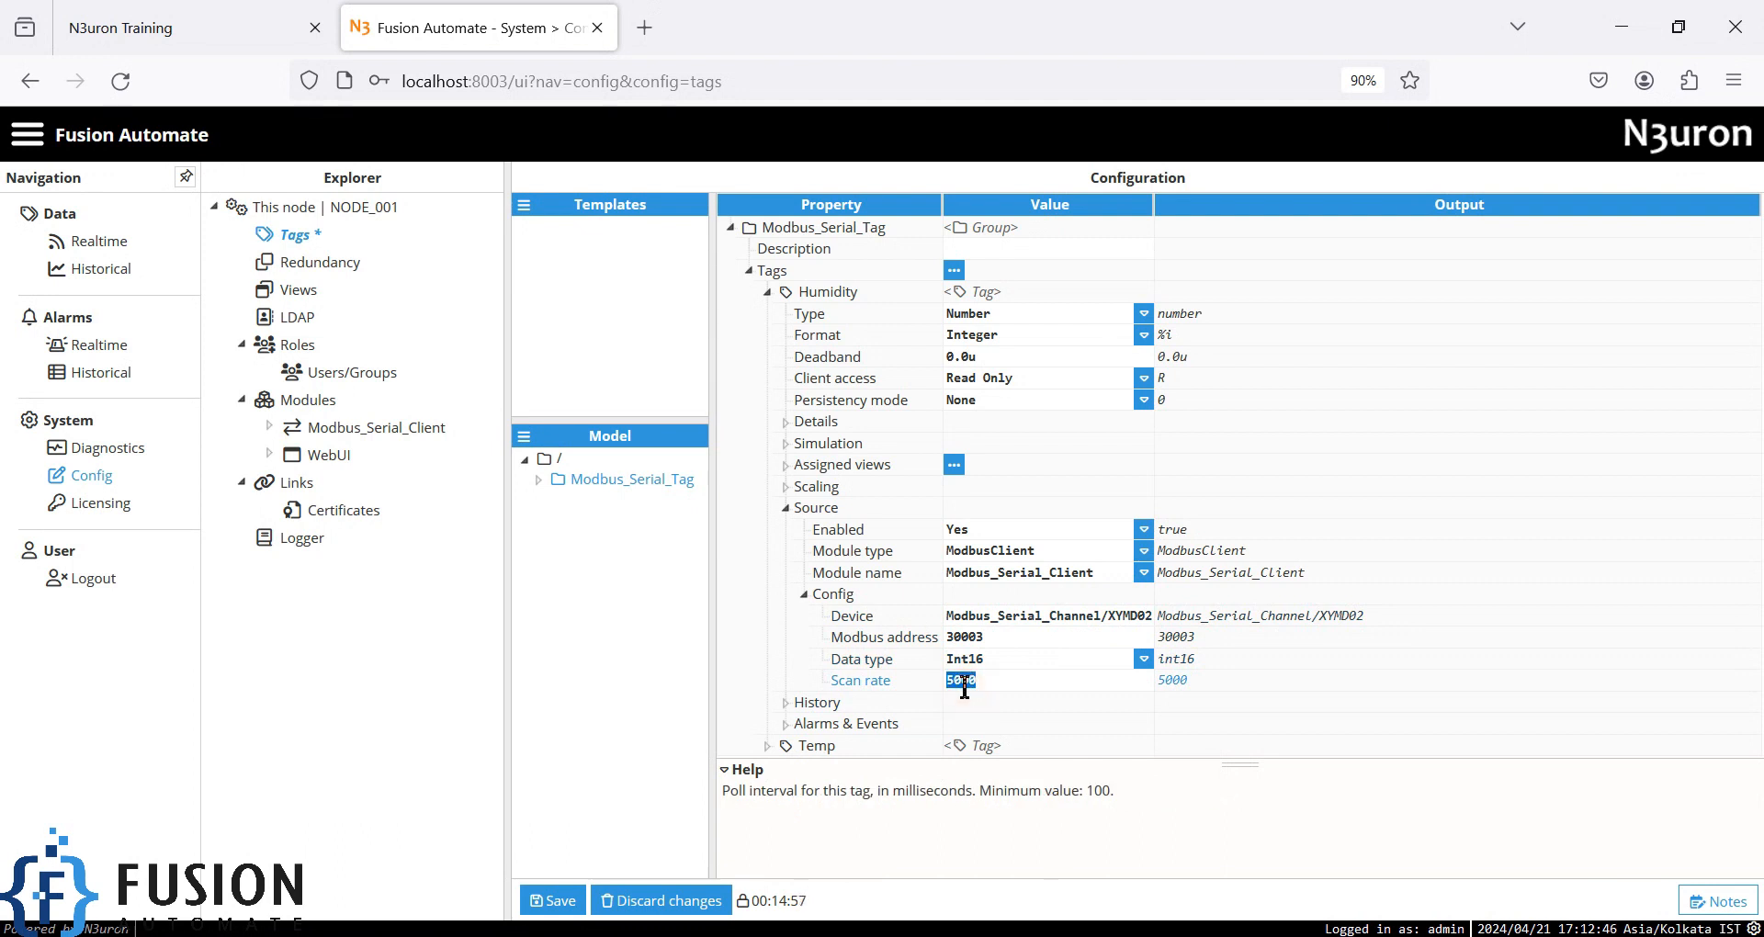
pyautogui.write('00')
pyautogui.click(552, 901)
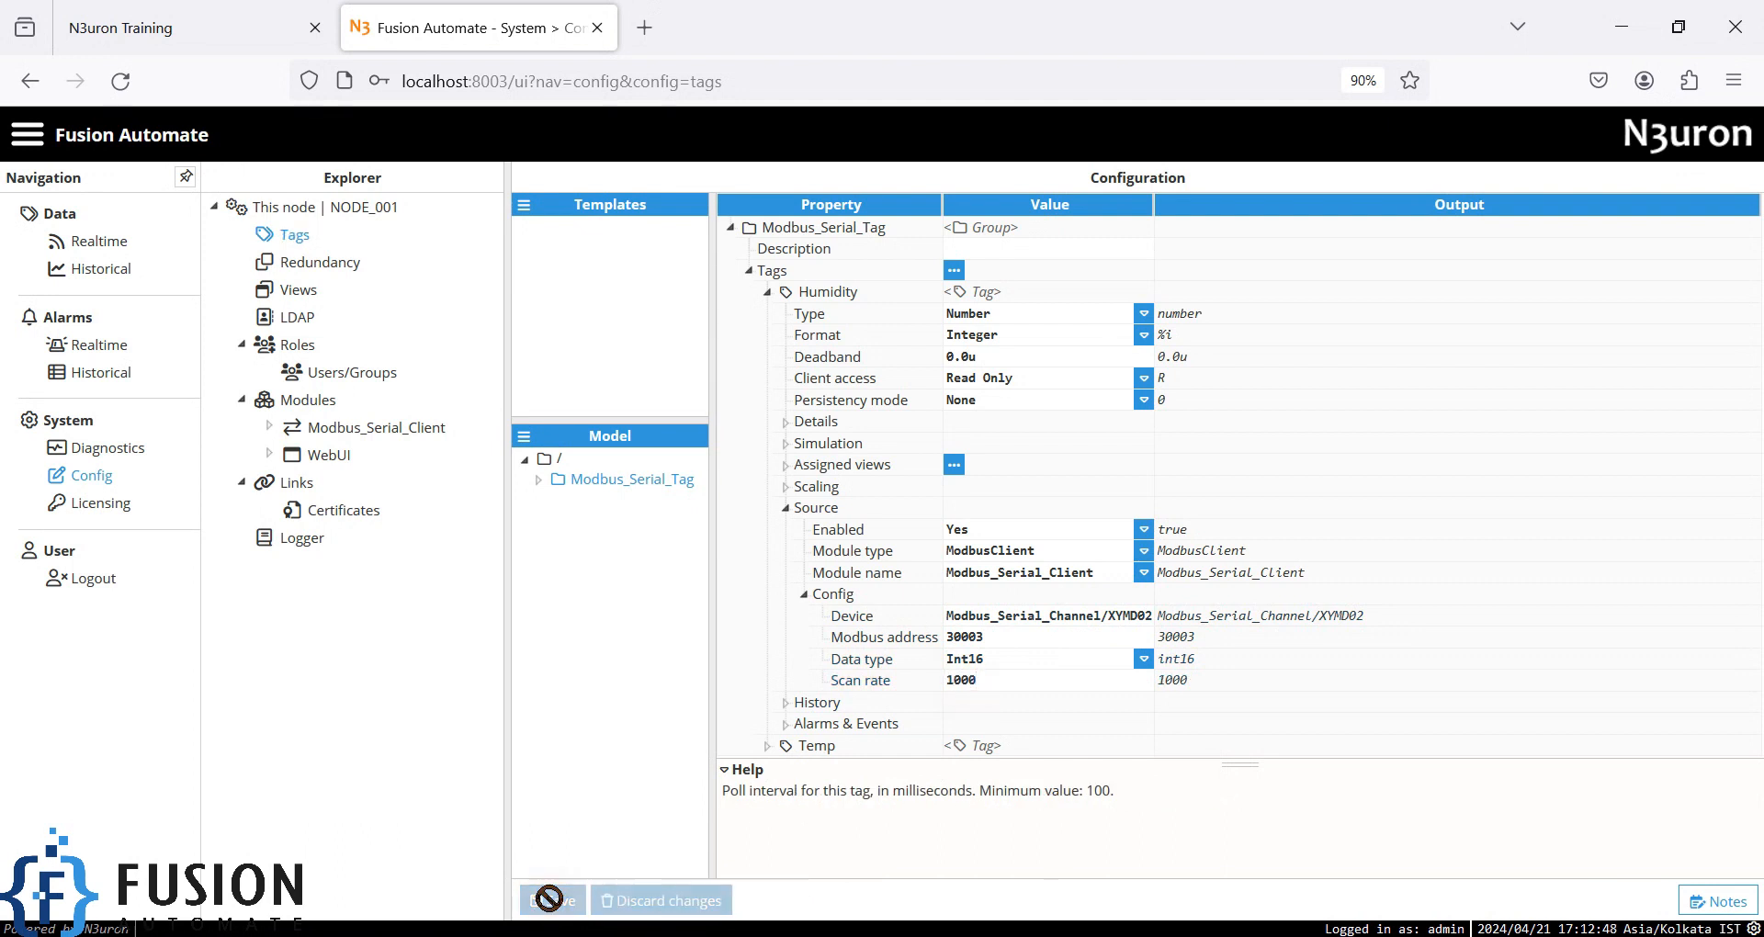
# - Check the realtime values of the tags in the Modbus_Serial_Tag group
pyautogui.click(94, 243)
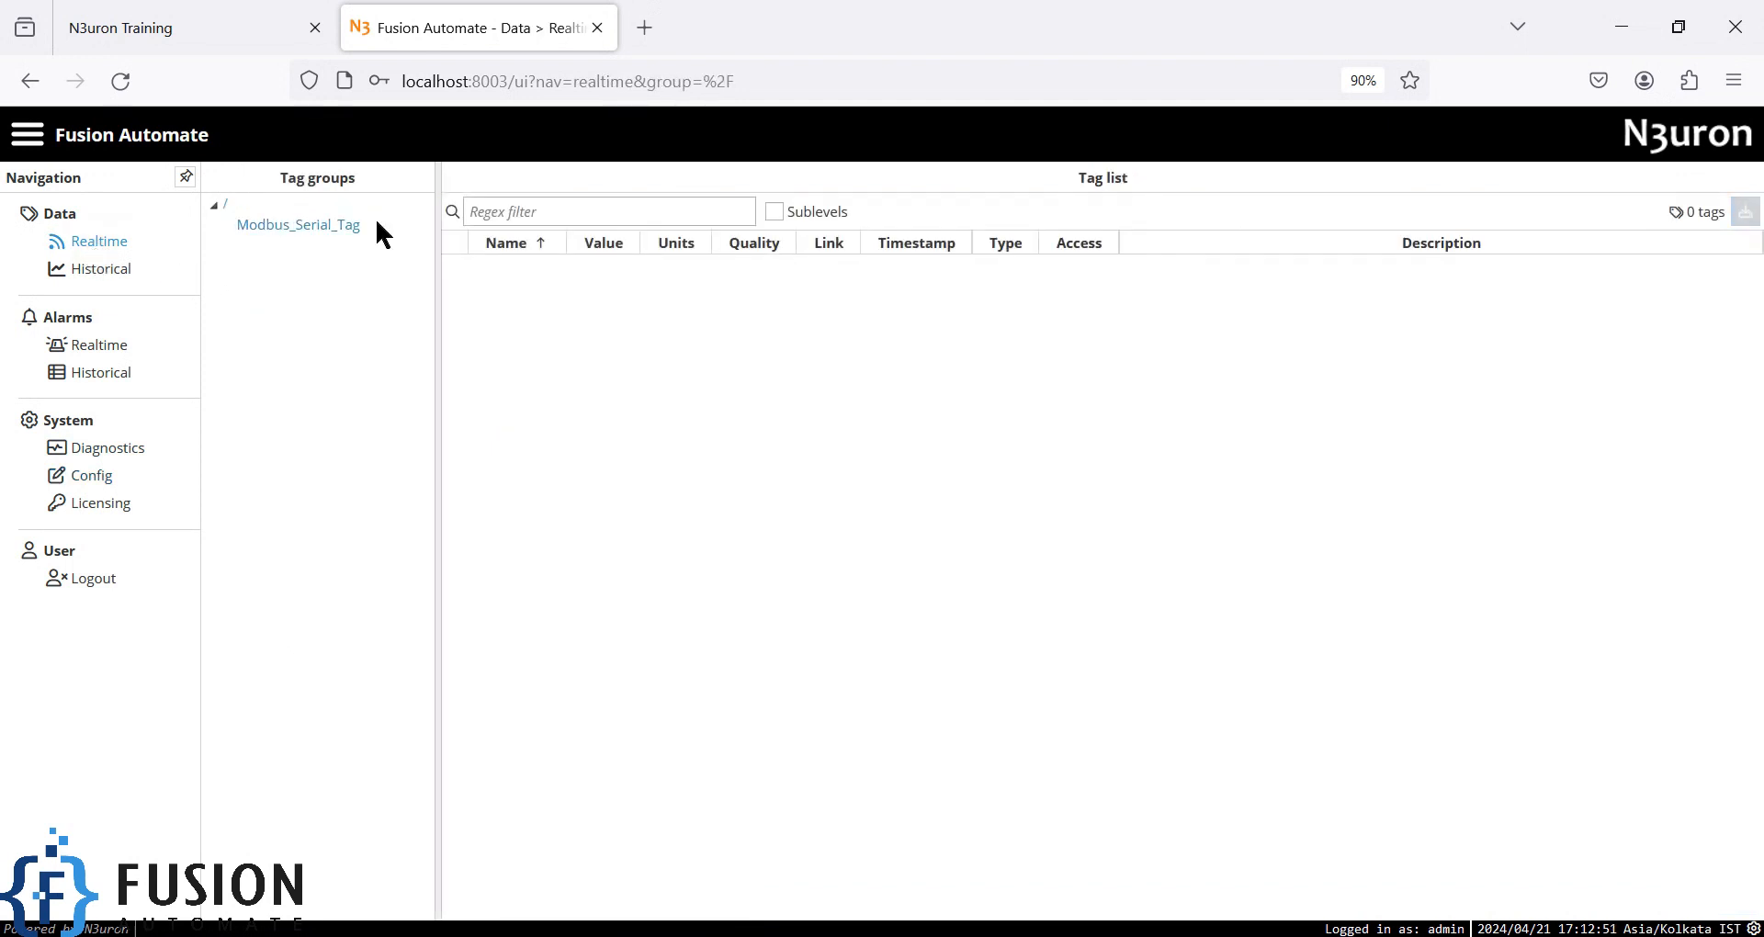
pyautogui.click(333, 228)
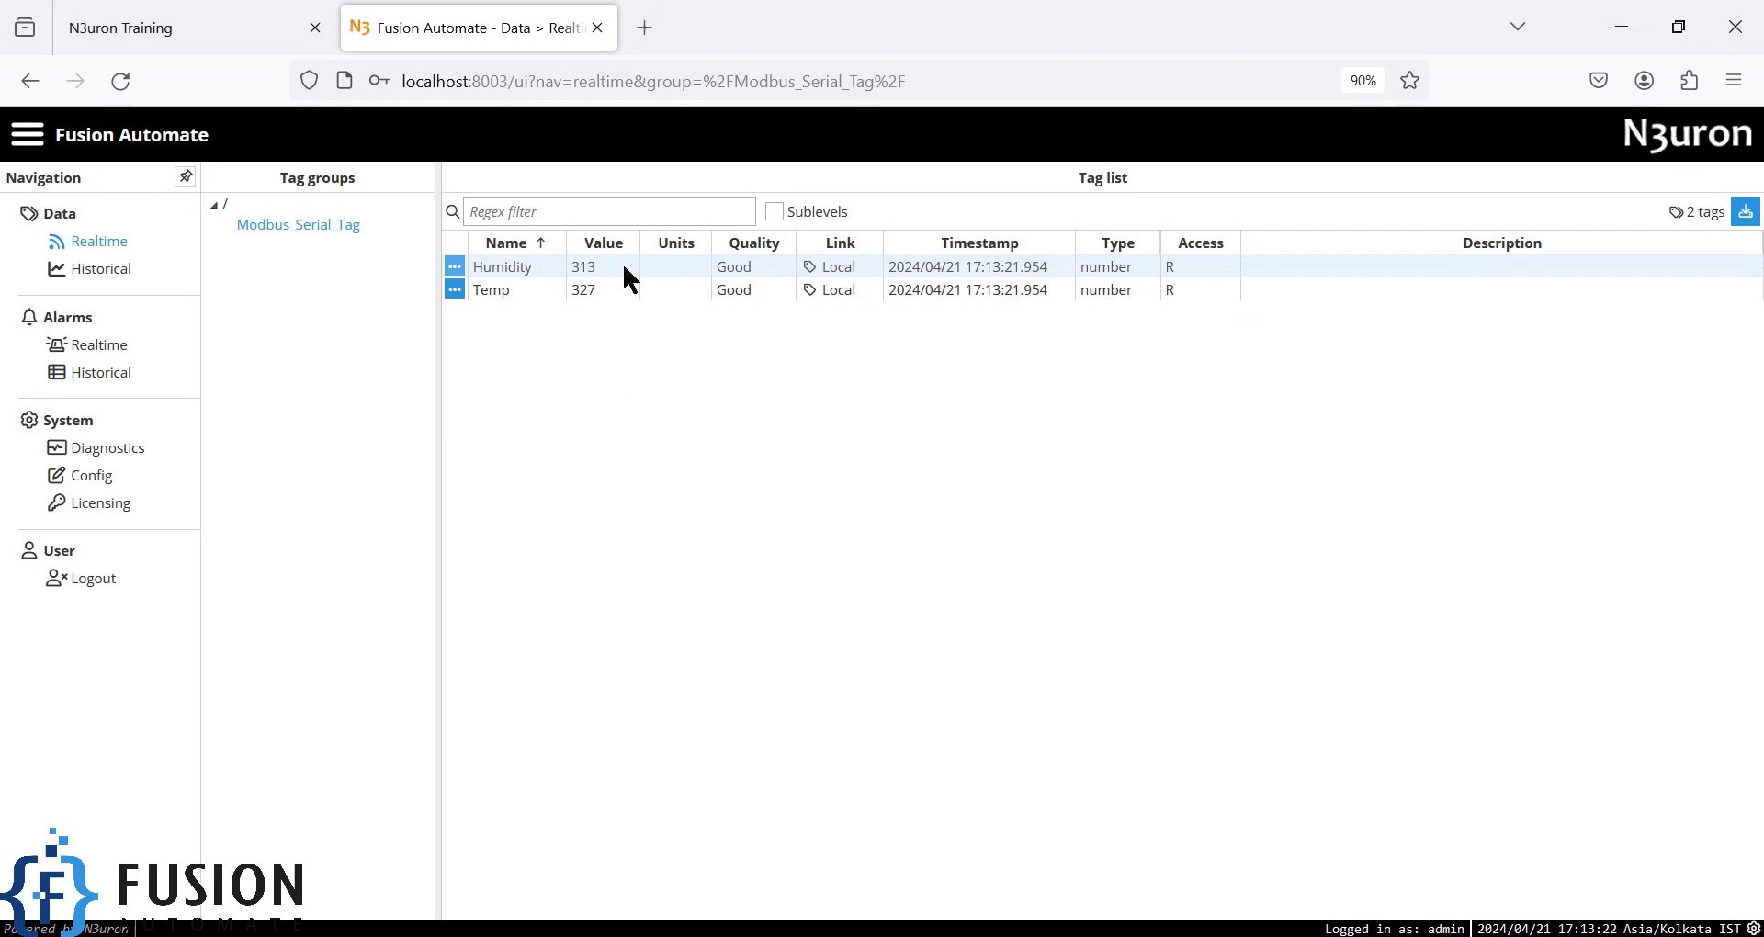
# - Disable auto-start for the Modbus_Serial_Client module and save the module configuration
pyautogui.click(92, 478)
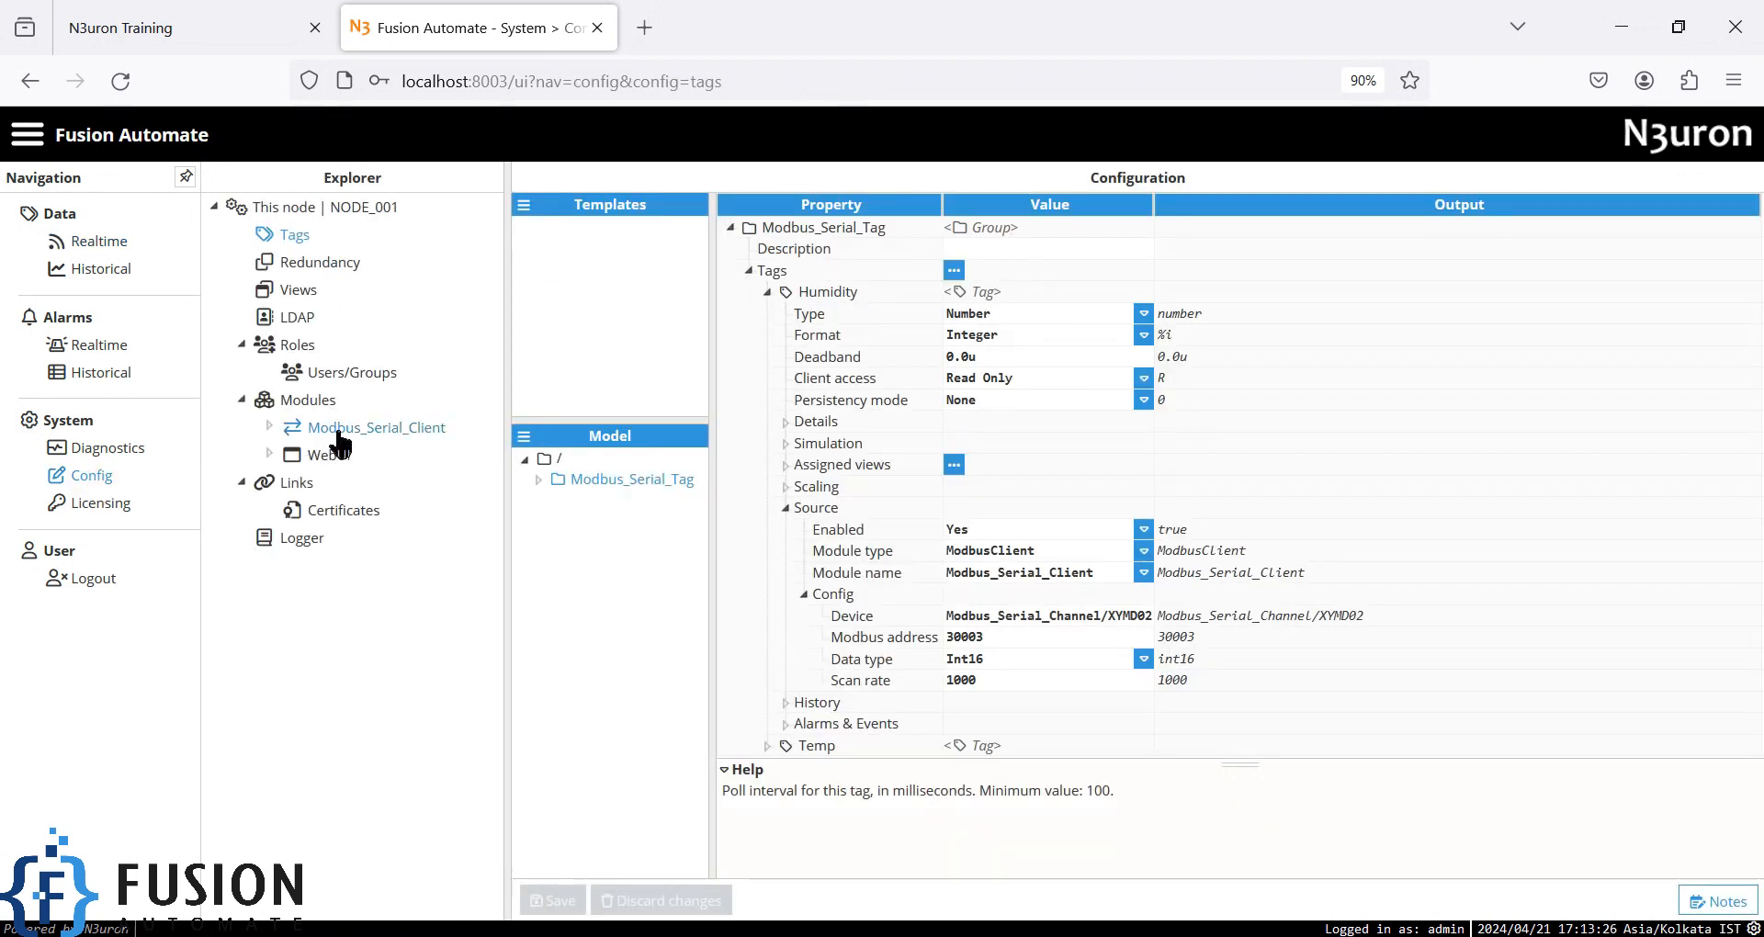
pyautogui.click(338, 434)
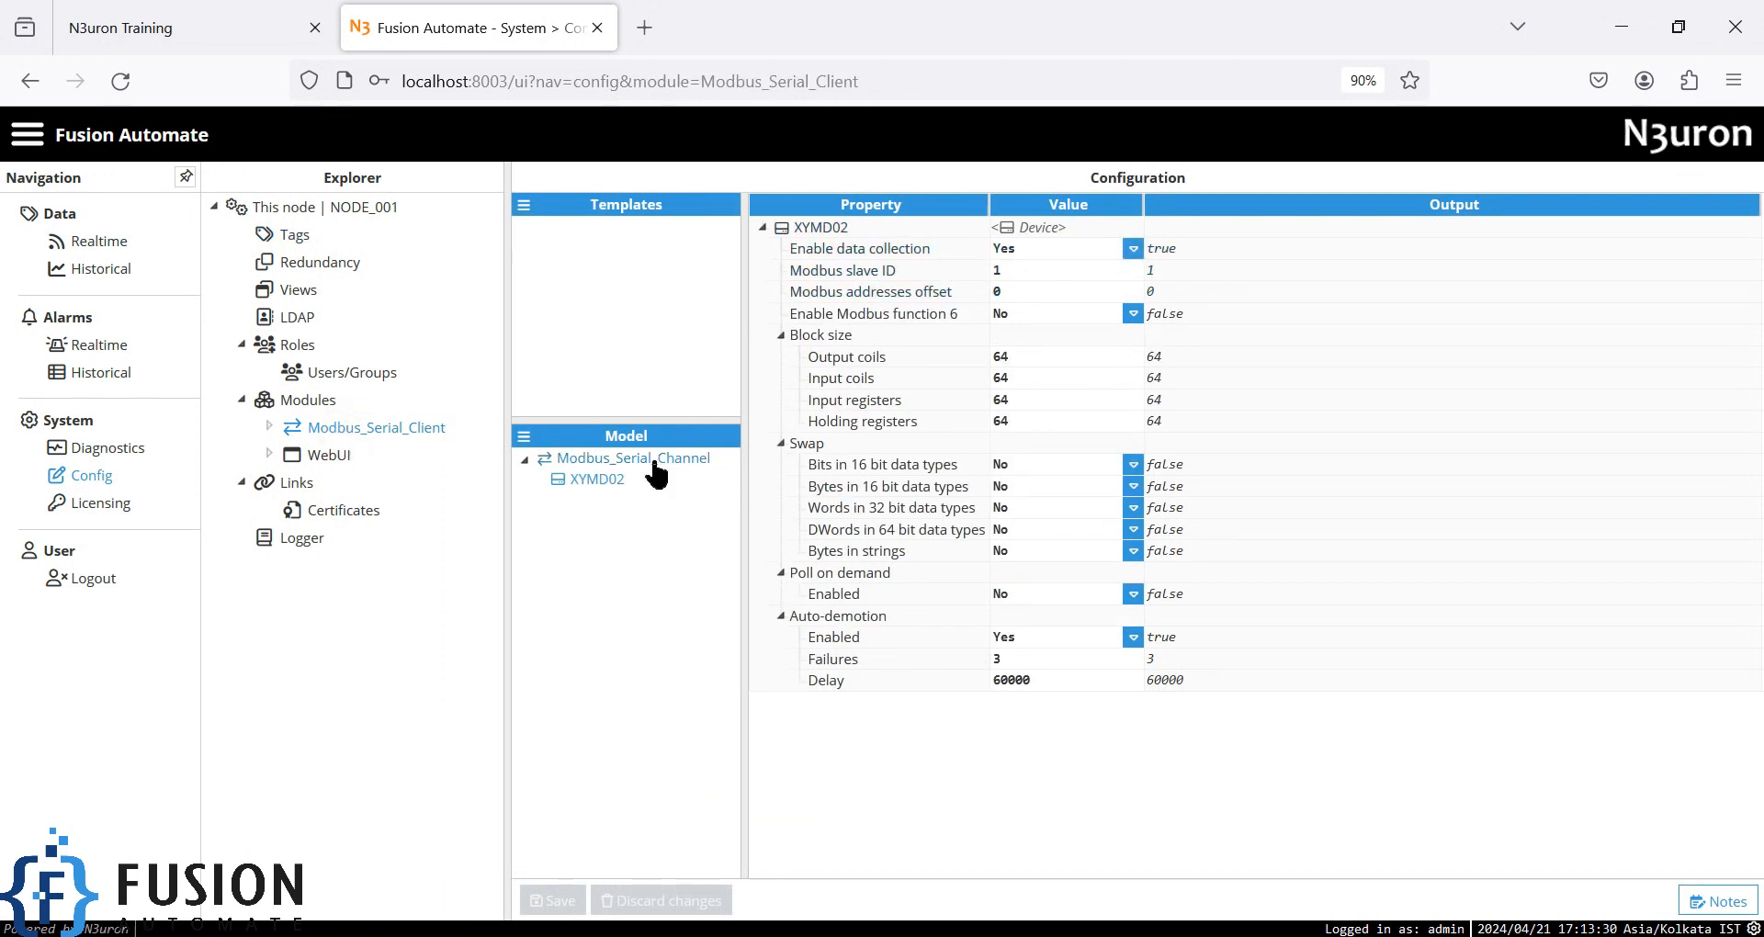
pyautogui.click(289, 404)
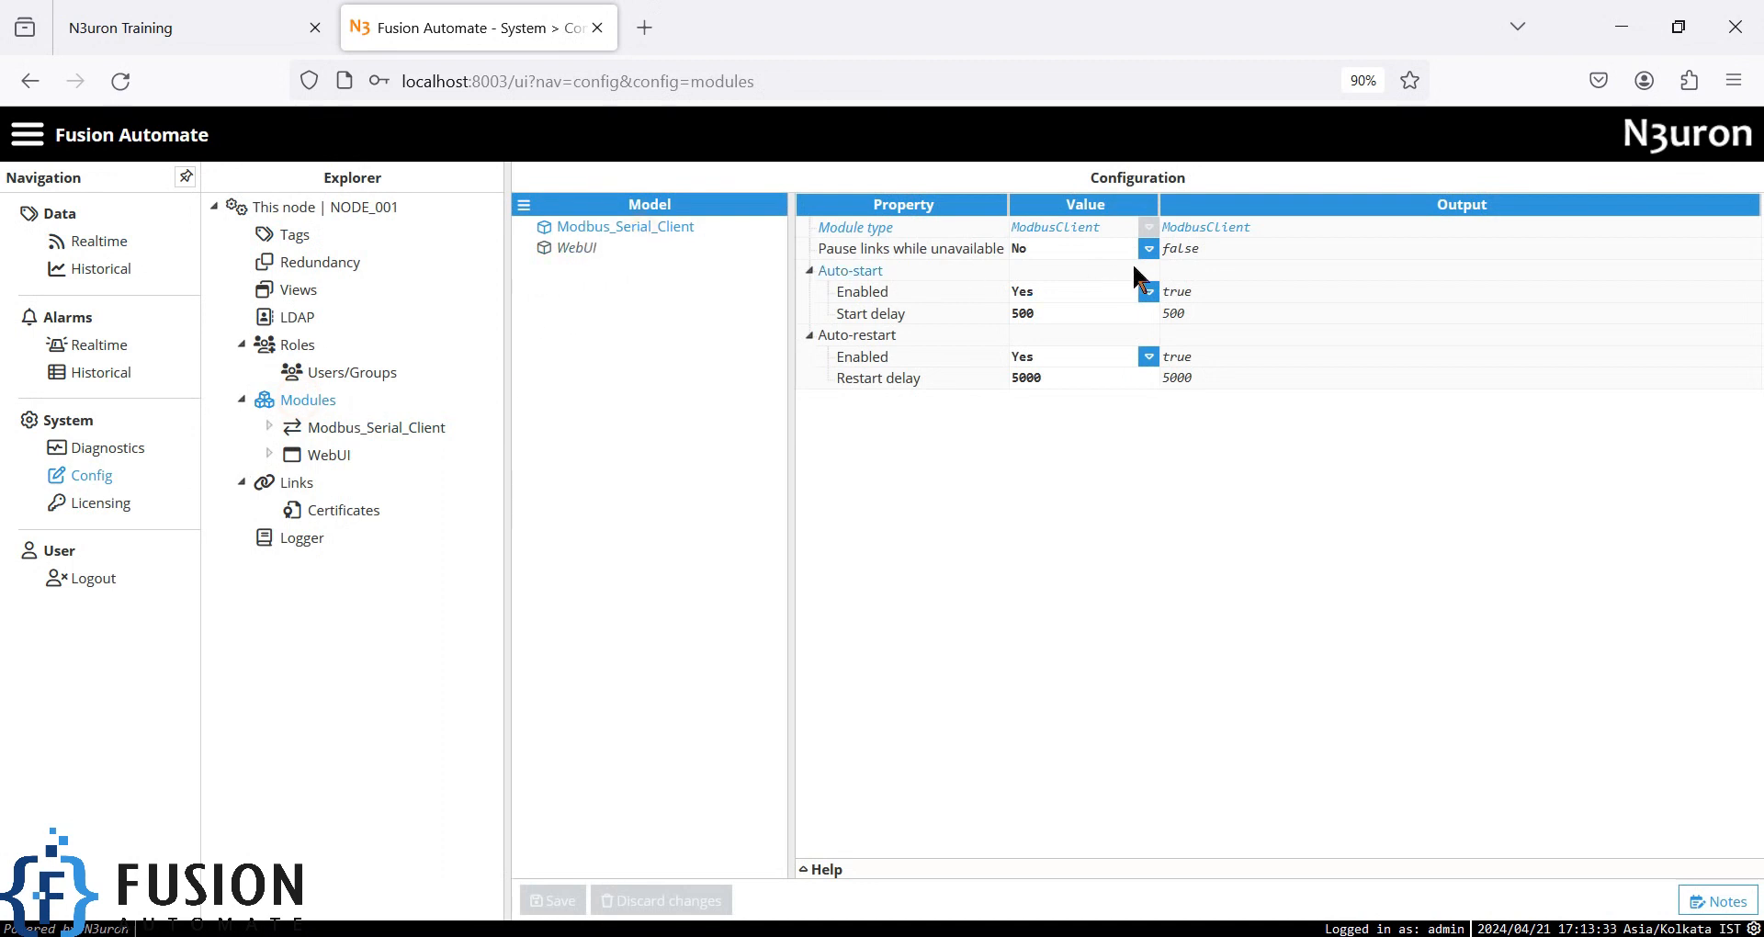
pyautogui.click(1148, 292)
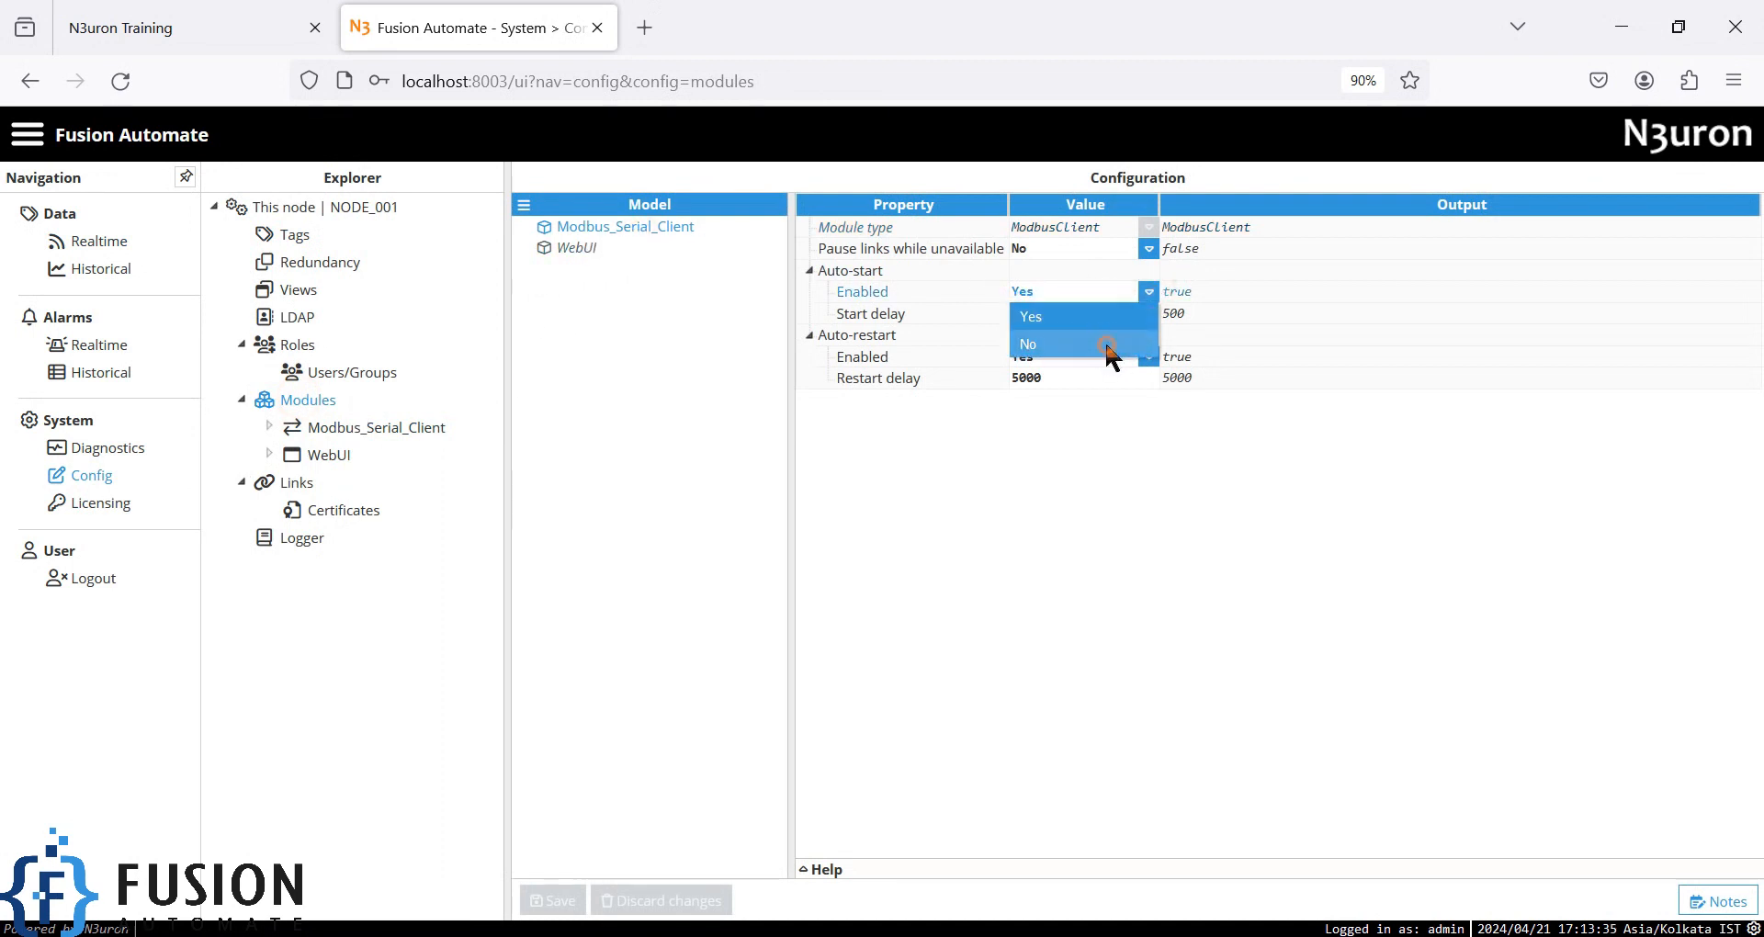
pyautogui.click(1116, 354)
pyautogui.click(555, 903)
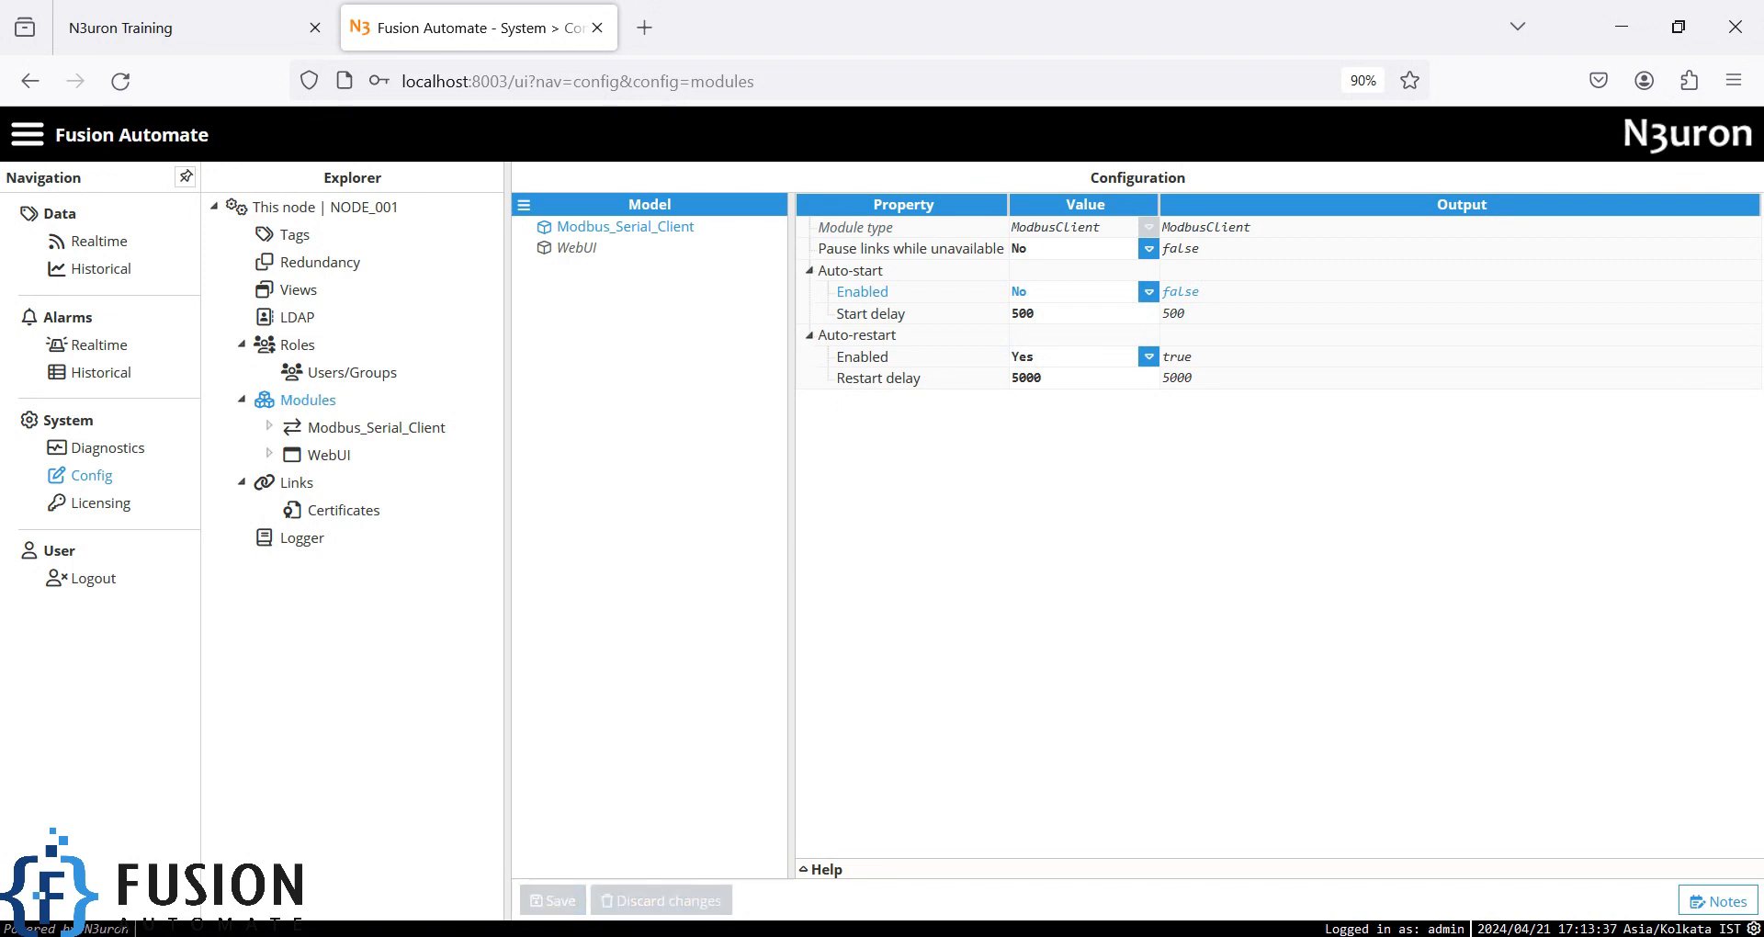
# - Switch to ModScan32 and set it to read 04: INPUT REGISTER with address 2 and length 2
pyautogui.hotkey('alt', 'Tab')
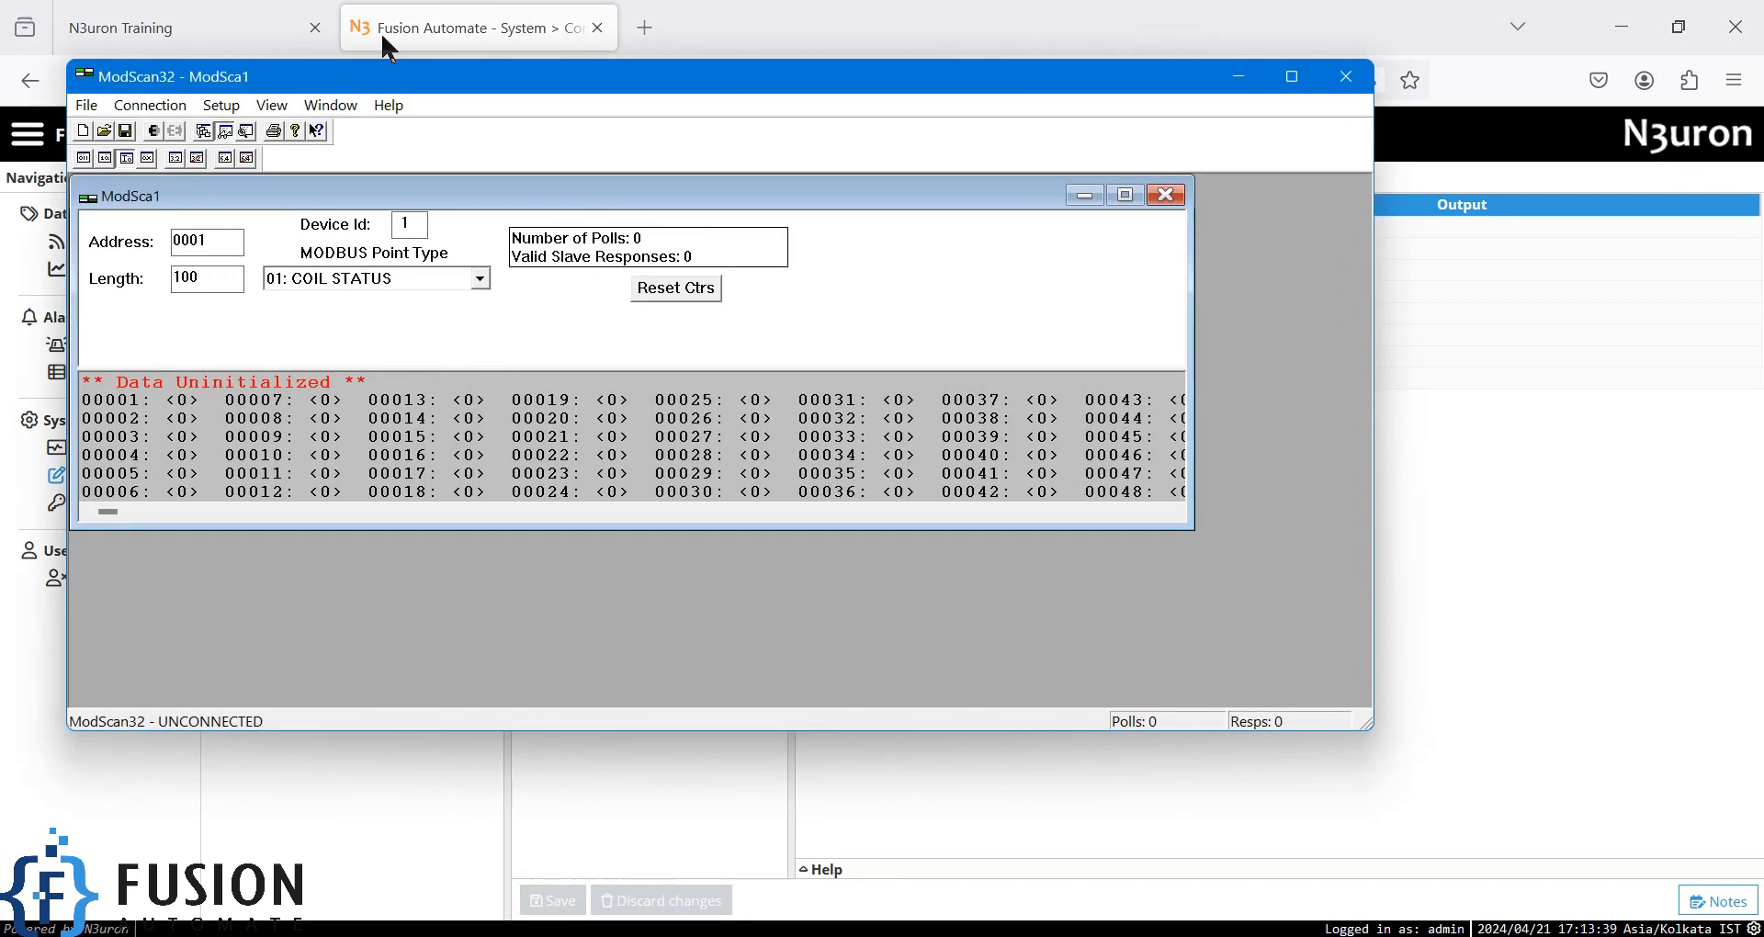
pyautogui.click(455, 280)
pyautogui.click(395, 329)
pyautogui.click(391, 278)
pyautogui.click(379, 322)
pyautogui.click(188, 279)
pyautogui.click(372, 279)
pyautogui.click(365, 356)
pyautogui.doubleClick(226, 278)
pyautogui.write('2')
pyautogui.moveTo(236, 255); pyautogui.dragTo(143, 245)
pyautogui.write('2')
# - Read the two input registers over a direct connection to COM7 in the maximized ModSca1 window, and disconnect
pyautogui.click(150, 105)
pyautogui.click(186, 134)
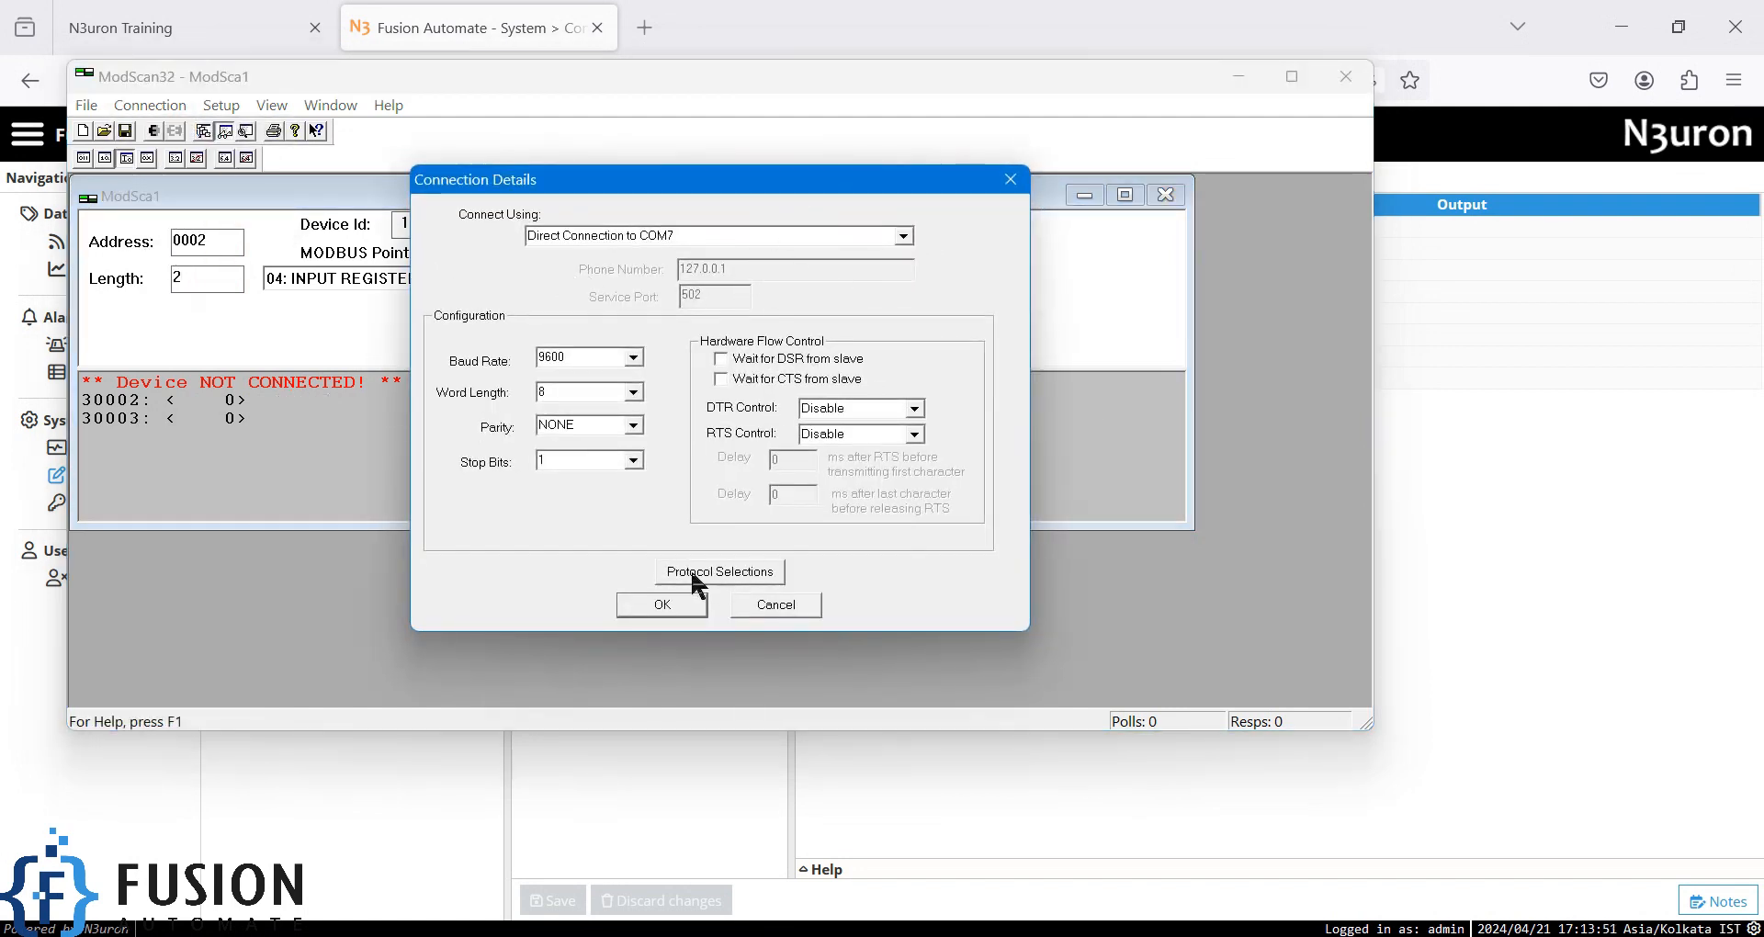
pyautogui.click(676, 605)
pyautogui.click(768, 459)
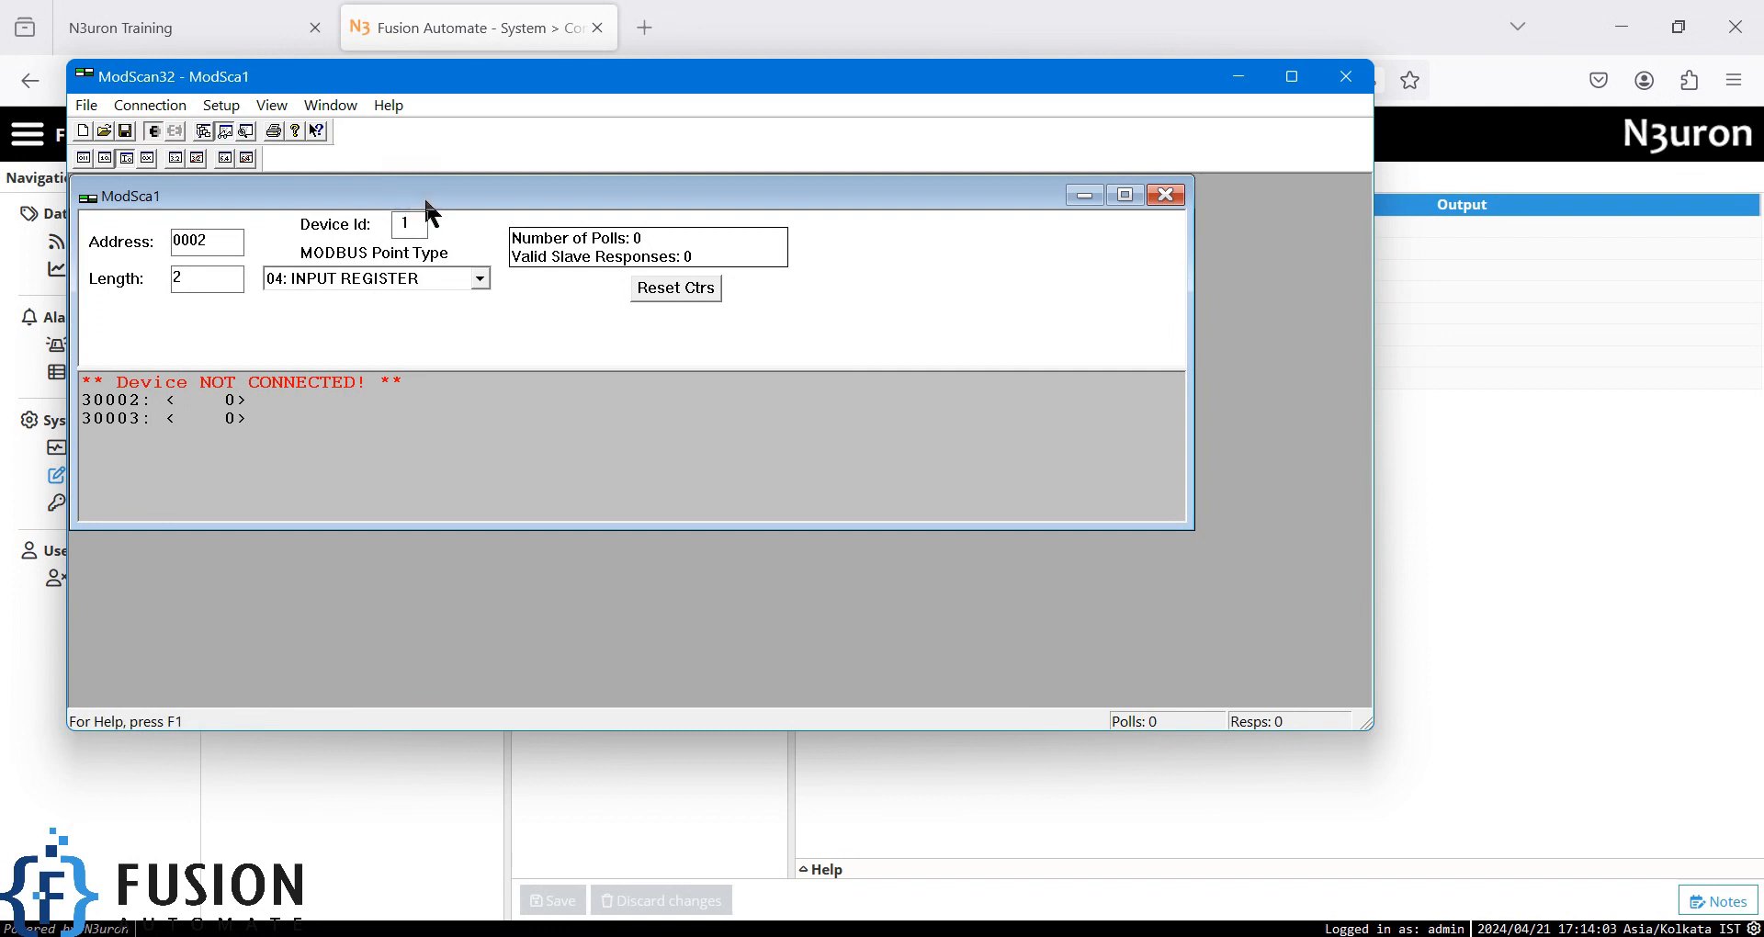
pyautogui.doubleClick(425, 204)
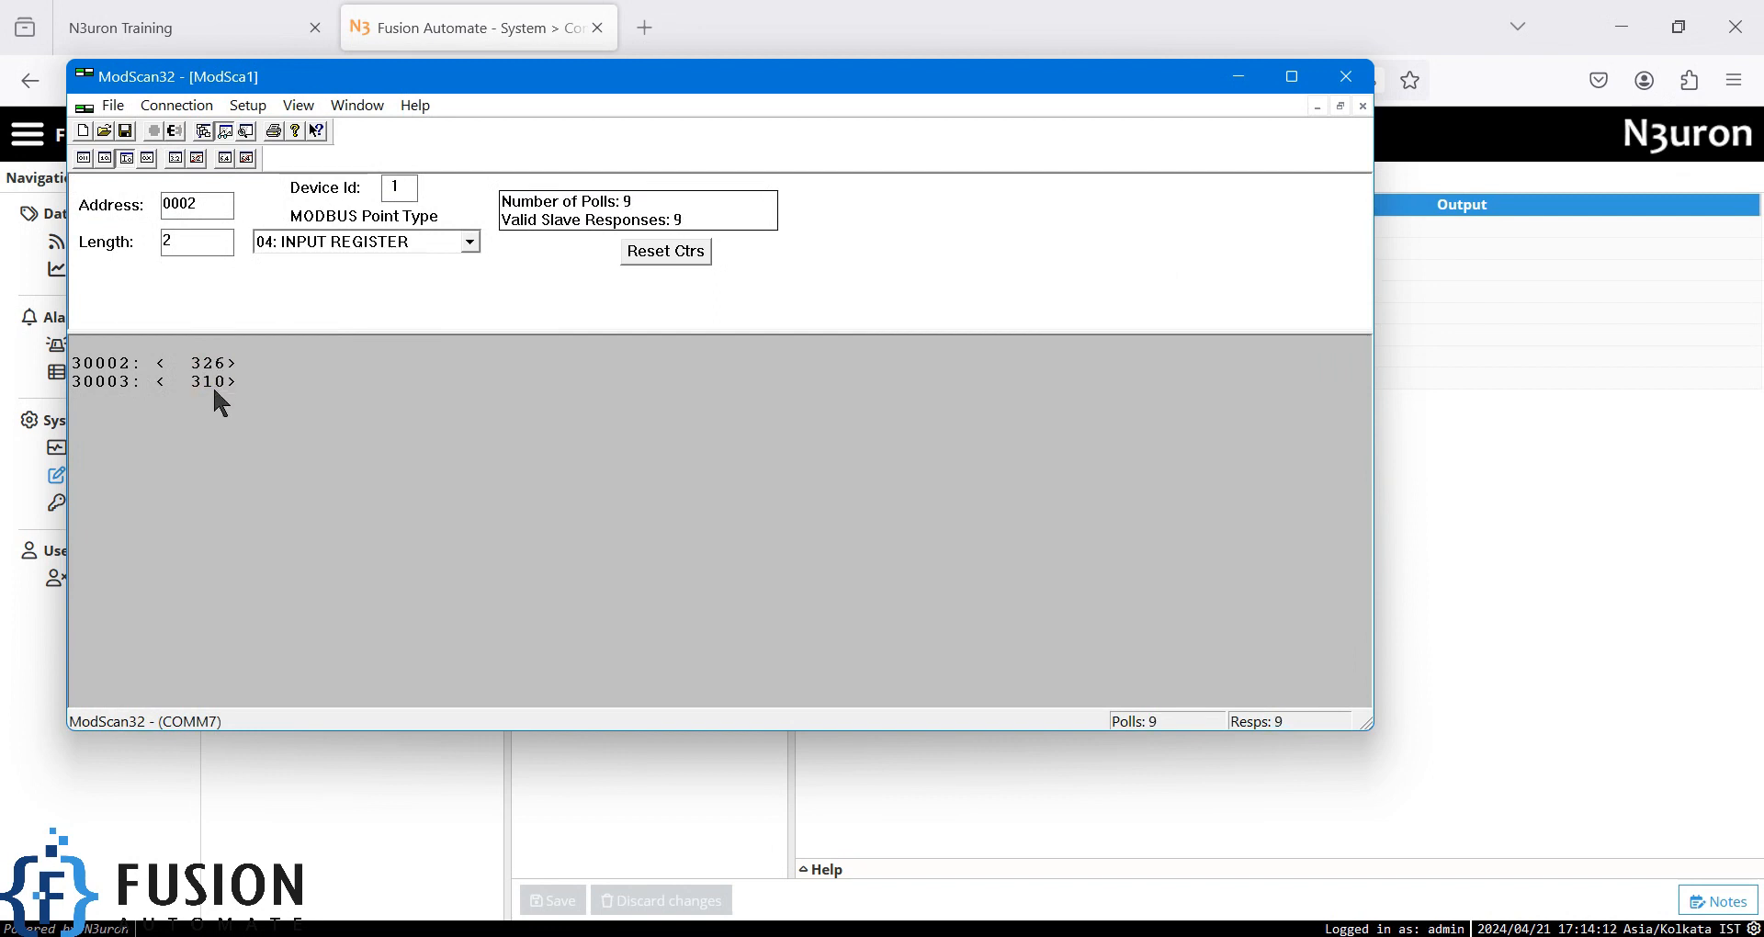
pyautogui.click(175, 131)
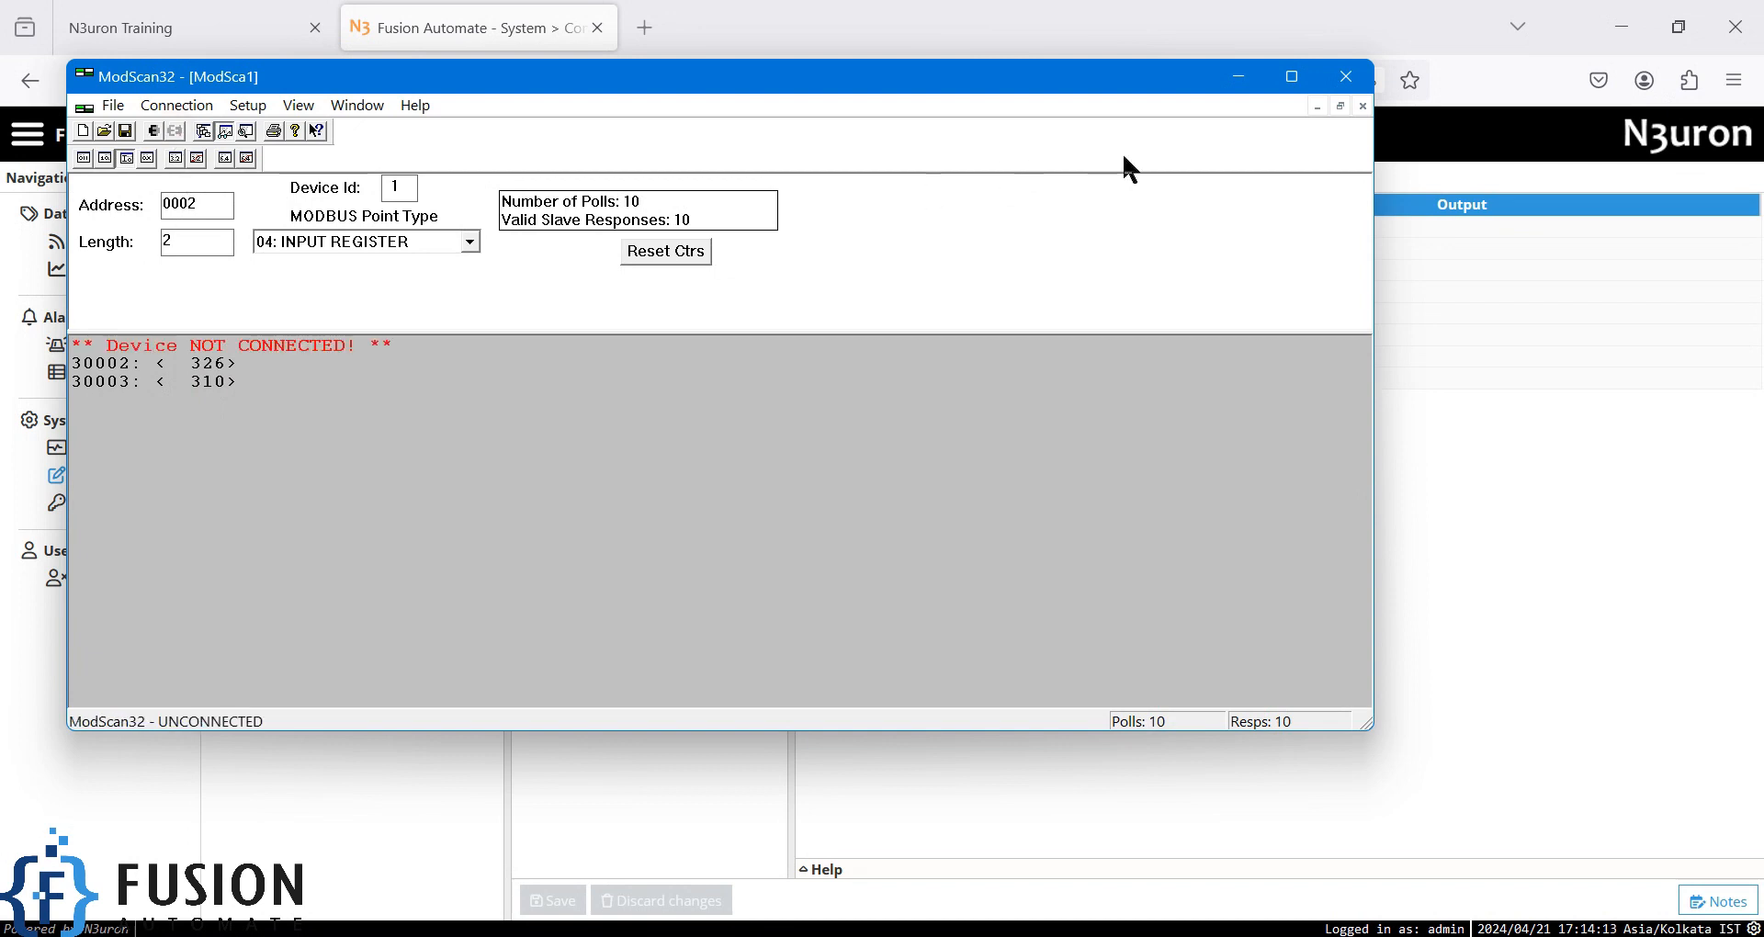
# - Switch back to N3uron, save Modbus_Serial_Client with auto-start enabled, and check the tags' realtime values
pyautogui.click(1241, 78)
pyautogui.click(1149, 291)
pyautogui.click(1129, 340)
pyautogui.click(570, 901)
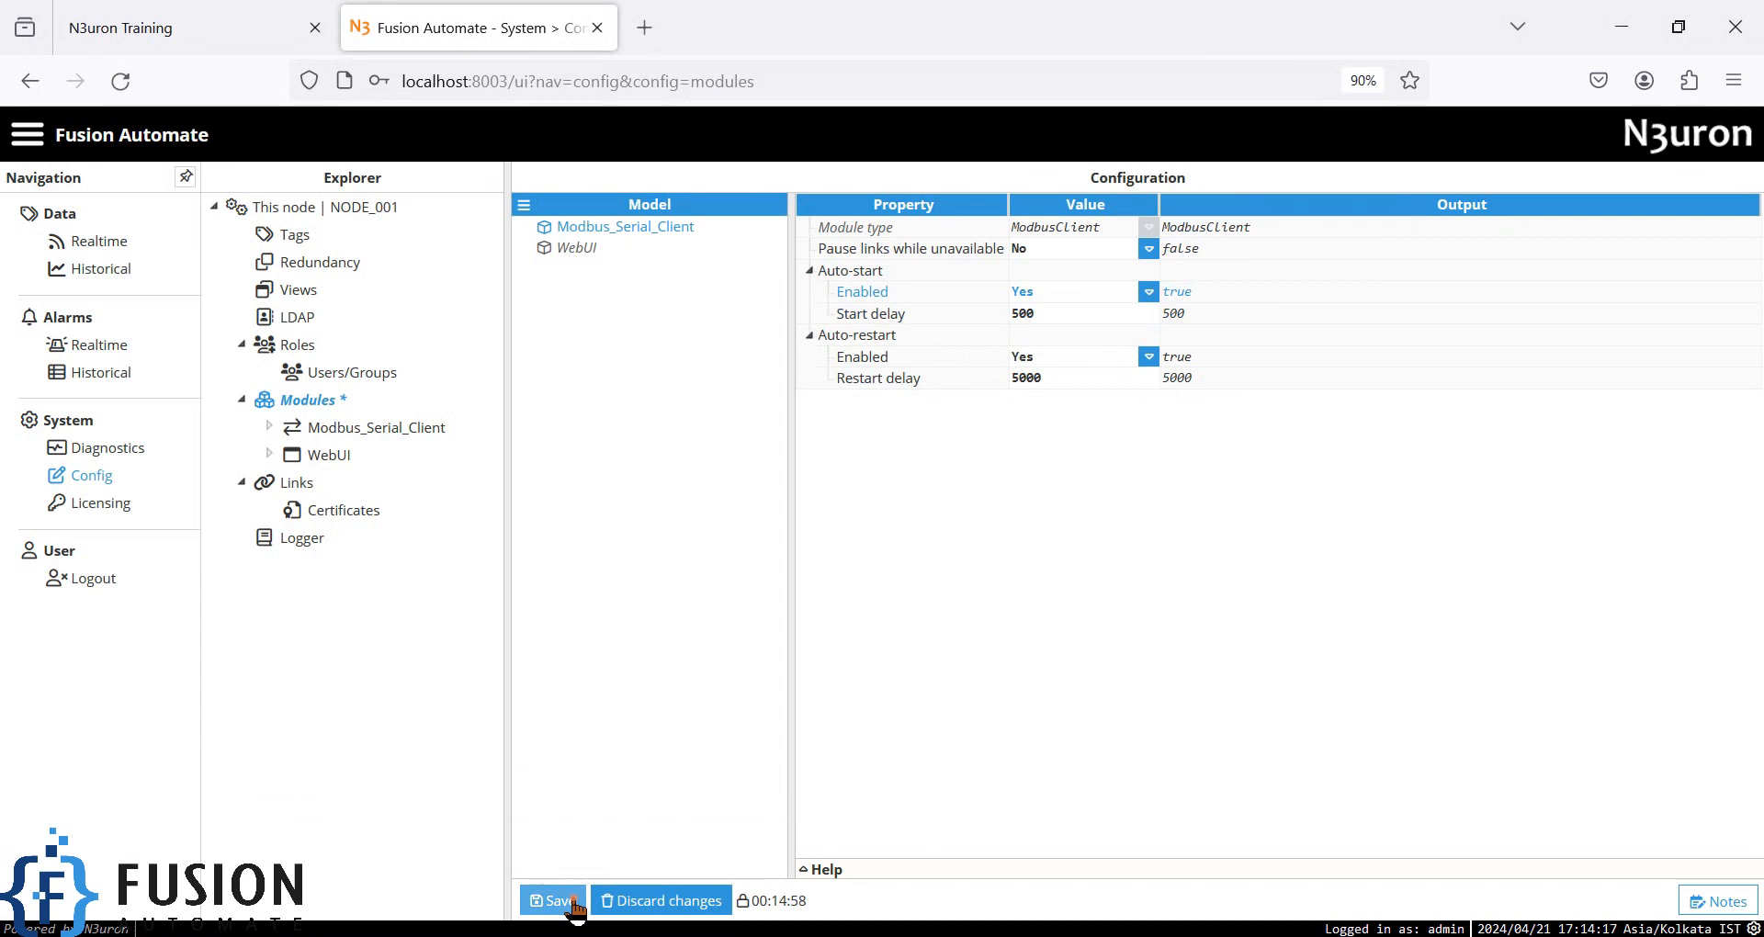
pyautogui.click(85, 244)
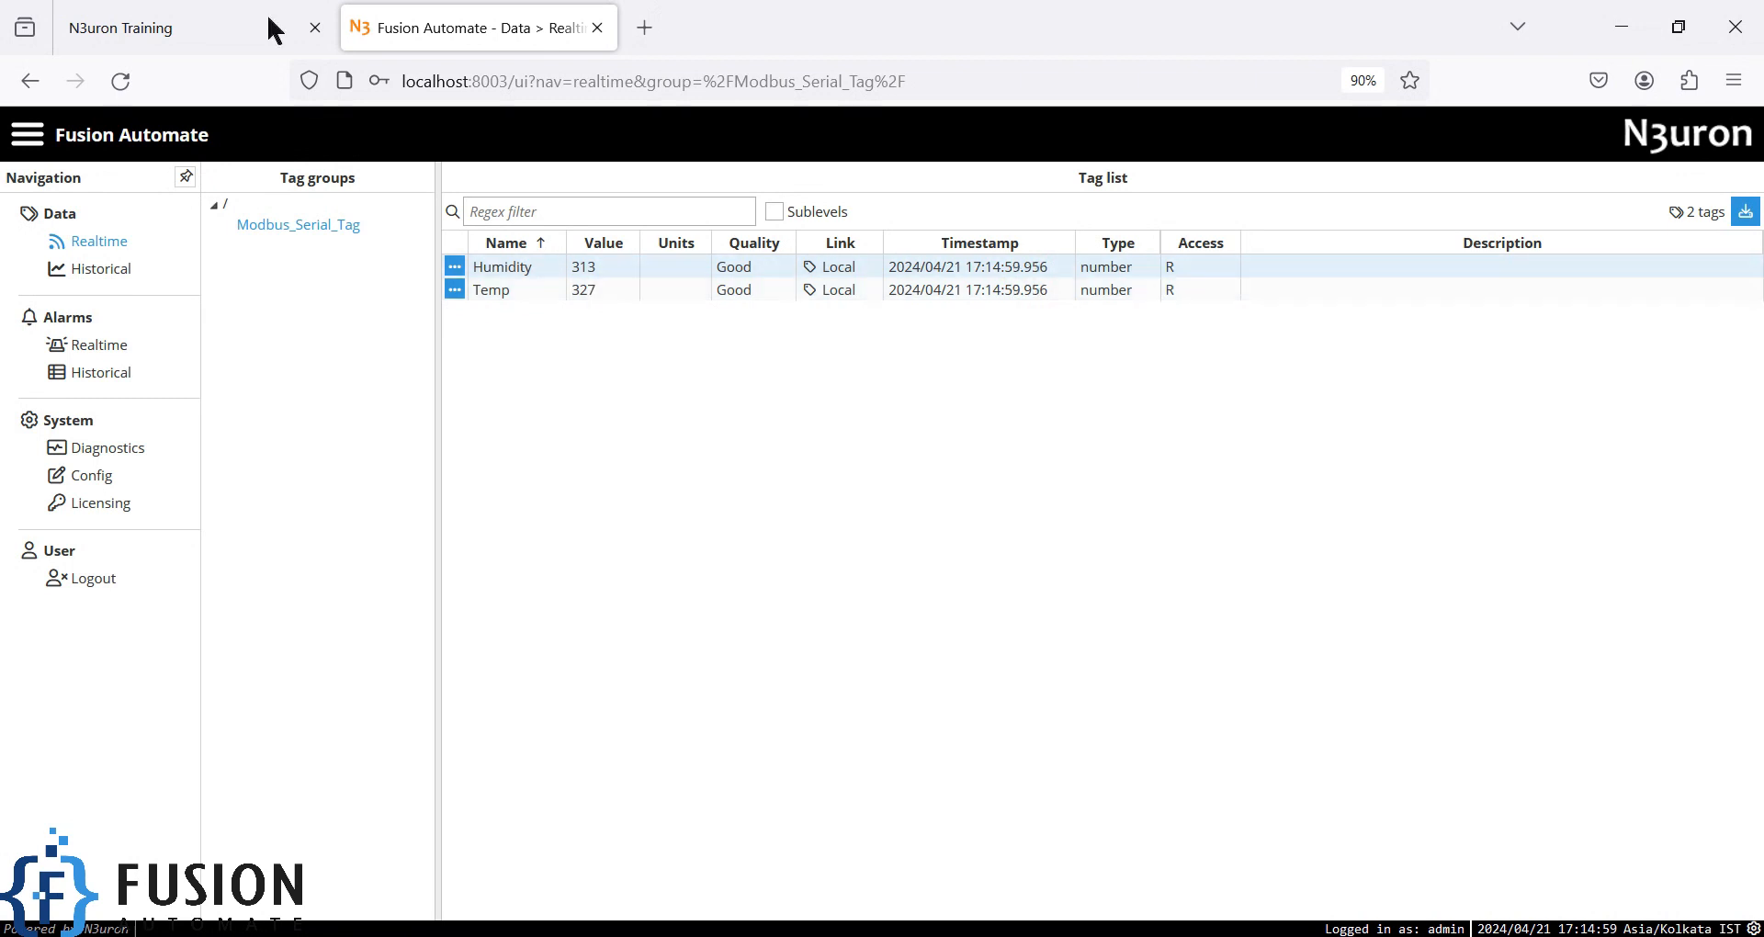
# - Review the Modbus Serial Client section of the N3uron Training page, highlighting its heading and lesson title
pyautogui.click(202, 13)
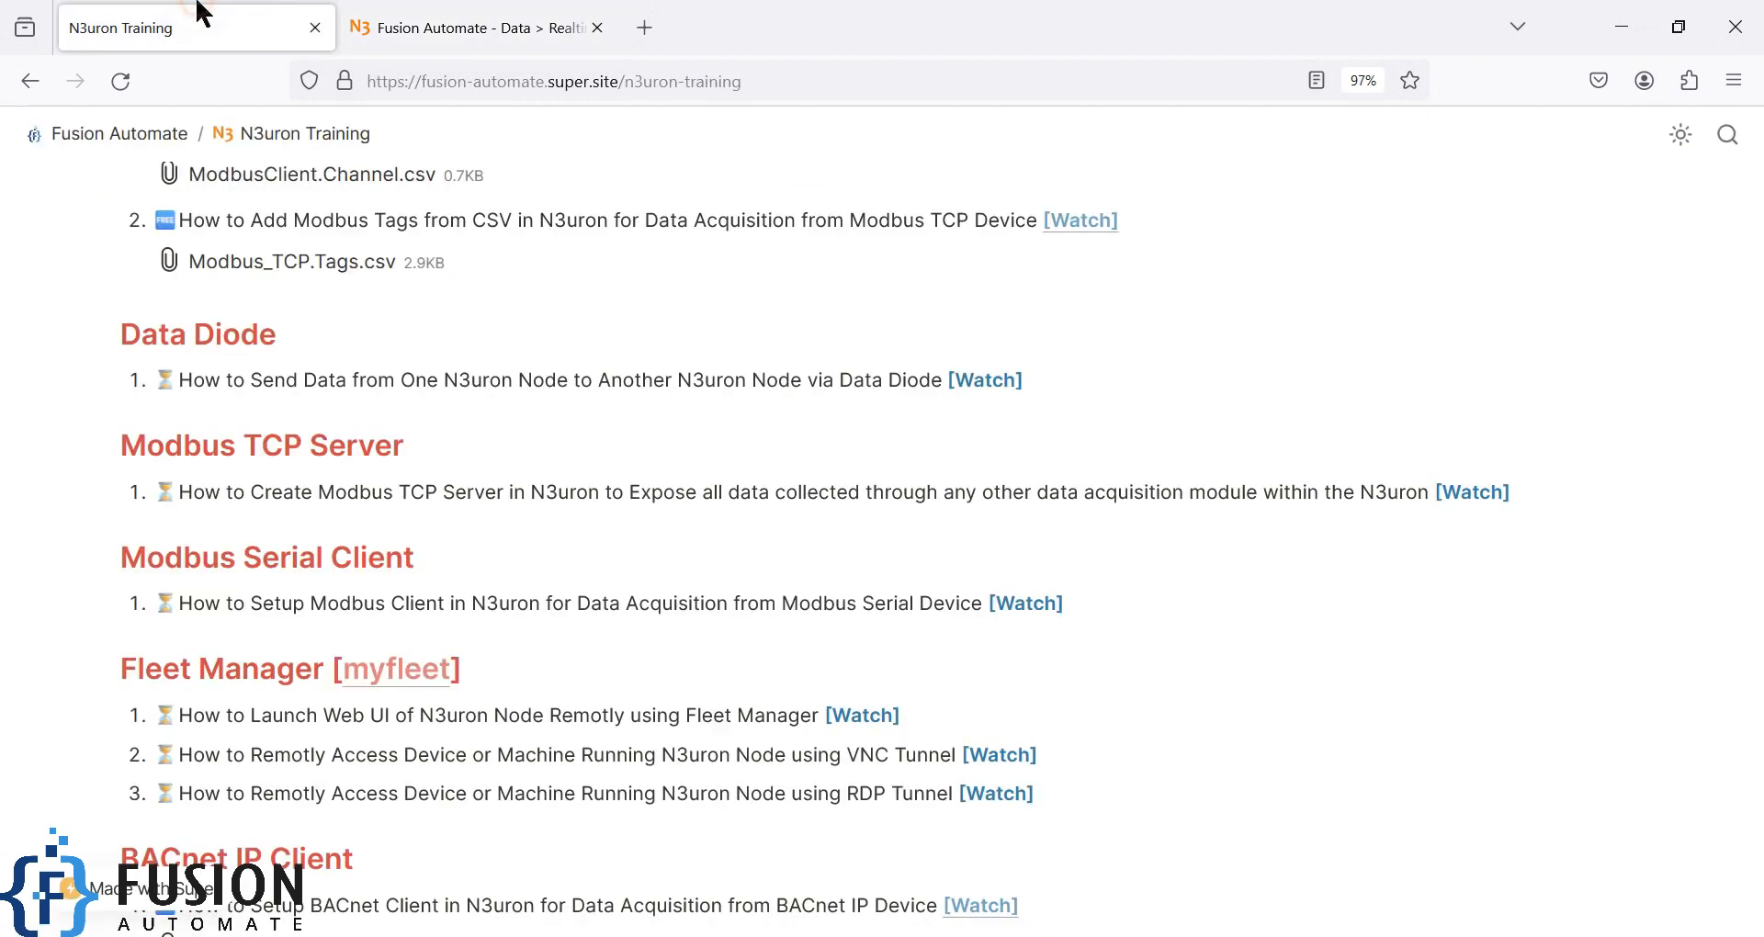
pyautogui.tripleClick(202, 558)
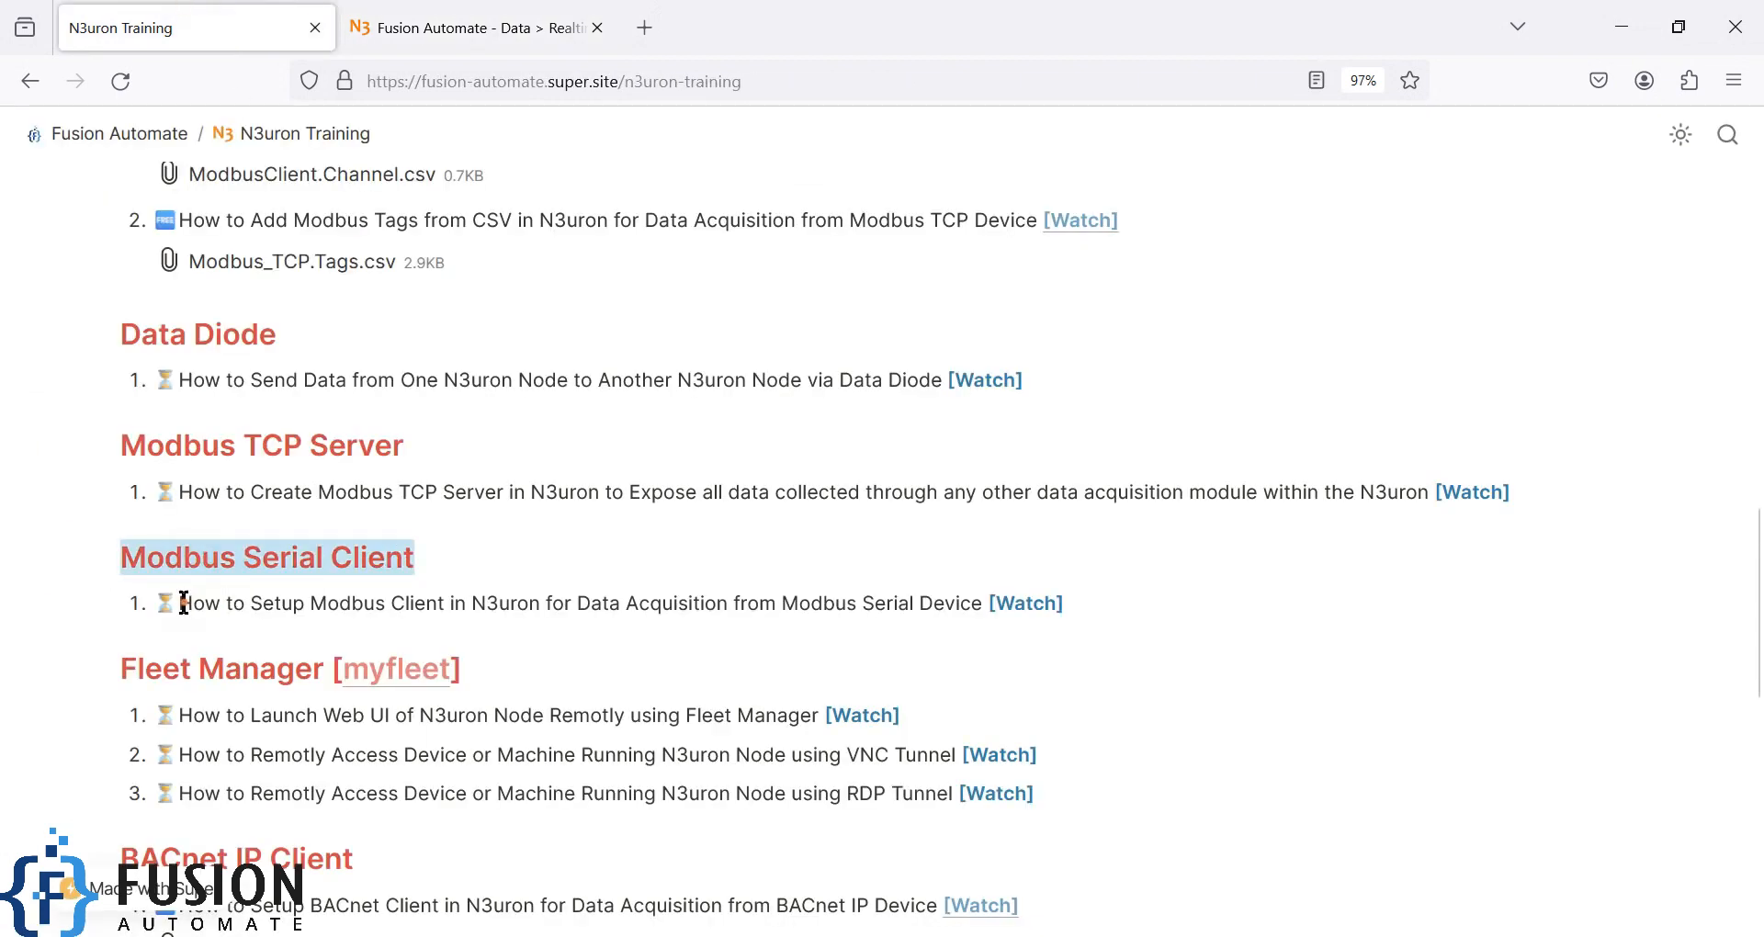
pyautogui.moveTo(178, 604); pyautogui.dragTo(443, 611)
pyautogui.moveTo(577, 604); pyautogui.dragTo(969, 602)
# - Arrange the browser window with the realtime tag list beside the DroidCam view, wide enough to show the Timestamp column
pyautogui.moveTo(1077, 13); pyautogui.dragTo(699, 112)
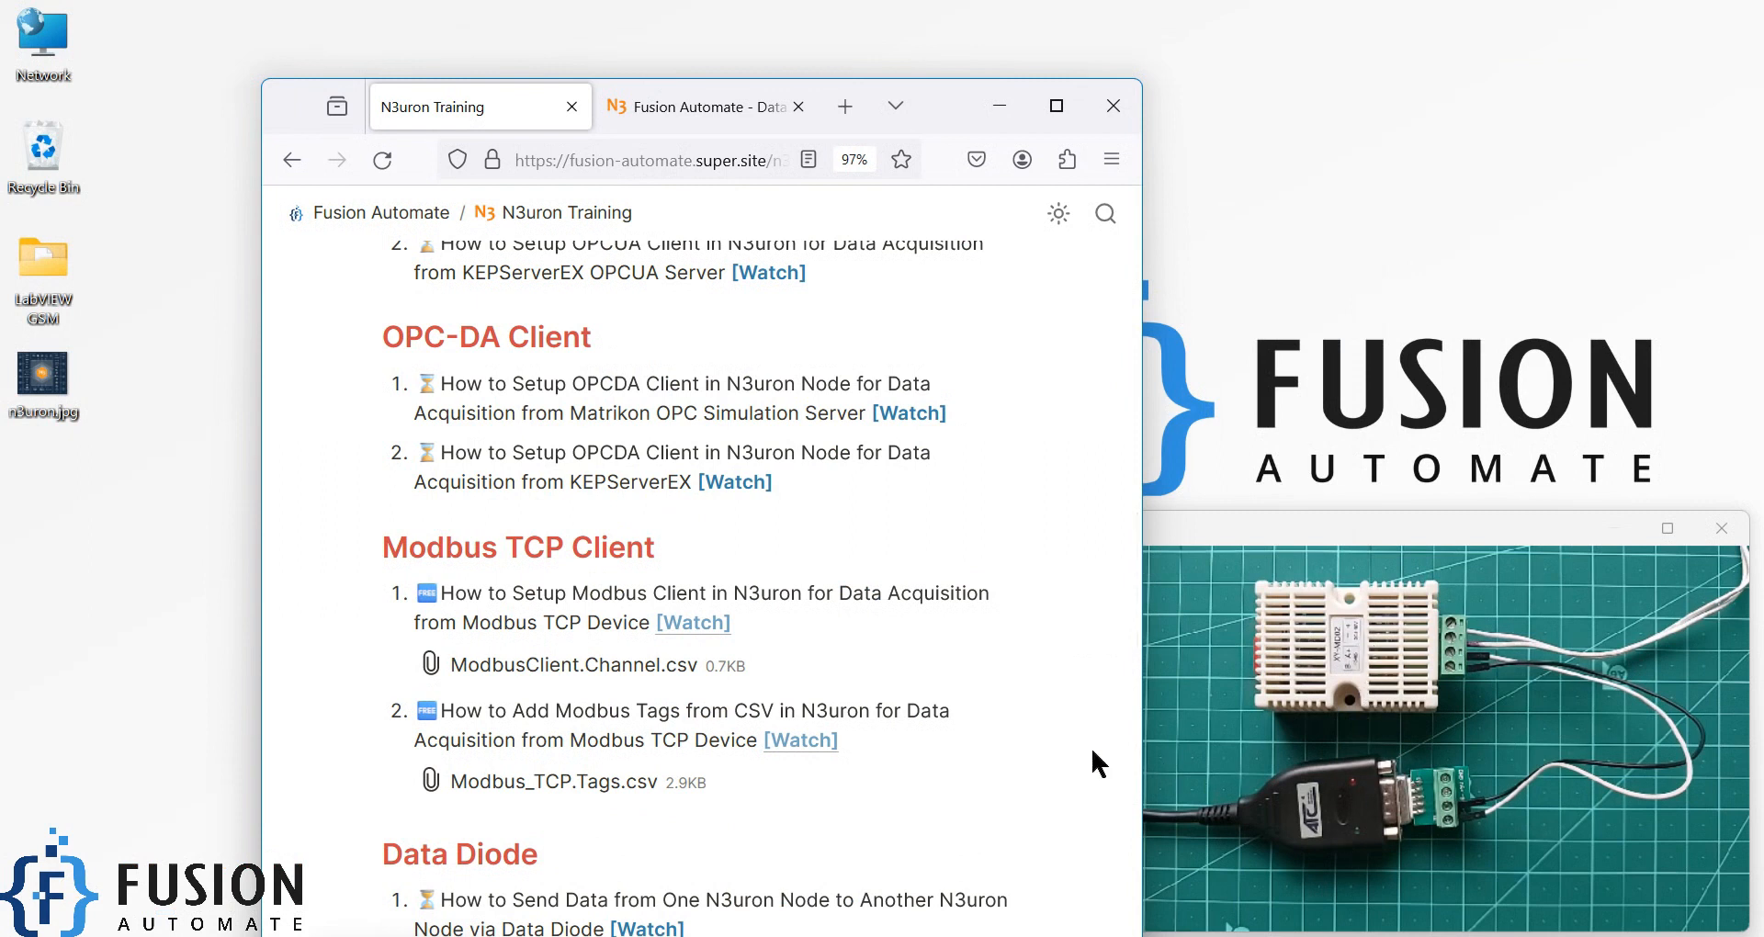
pyautogui.click(684, 105)
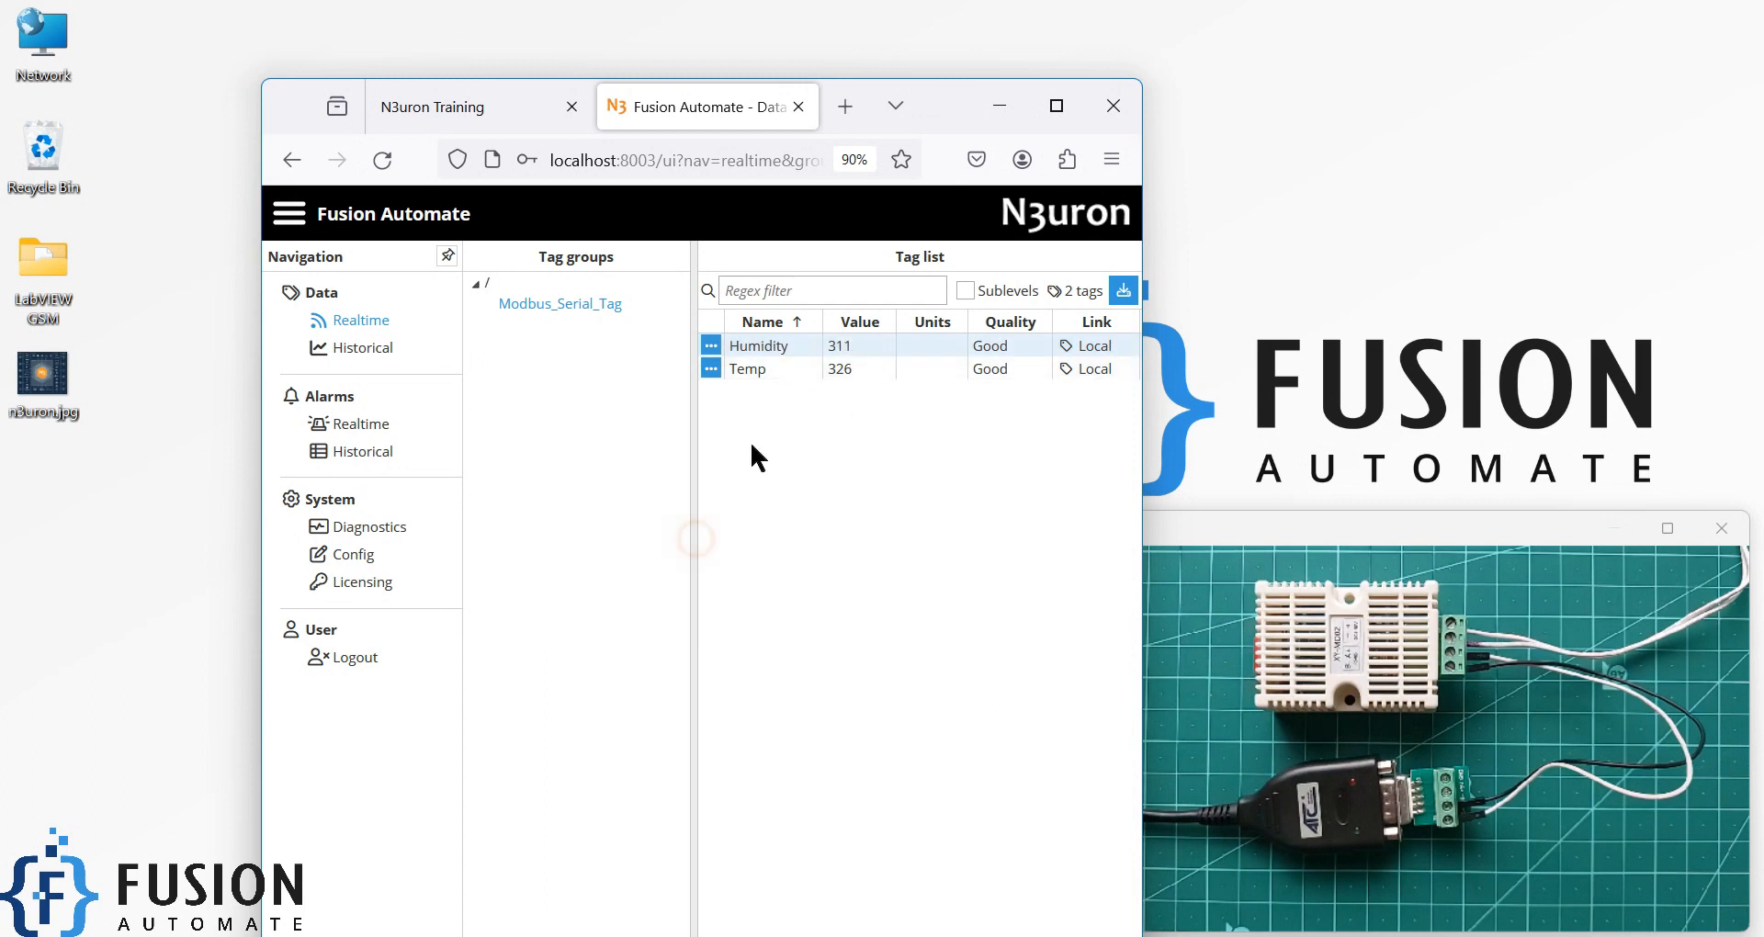
pyautogui.moveTo(965, 98); pyautogui.dragTo(2, 184)
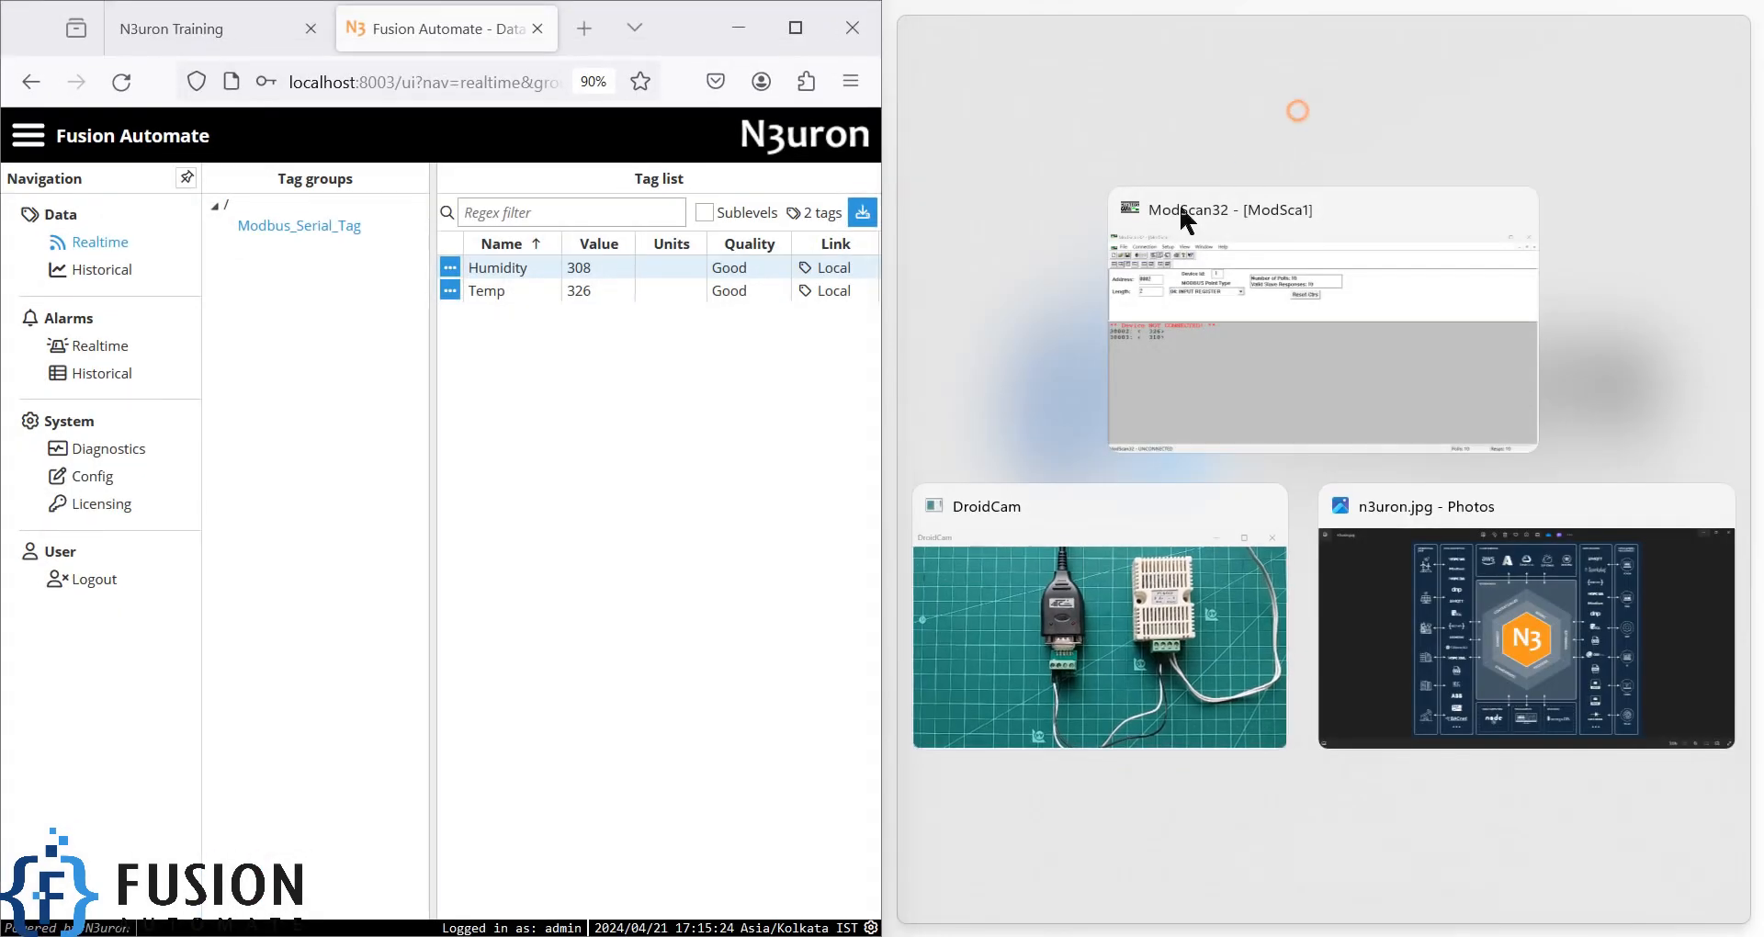
pyautogui.click(1235, 149)
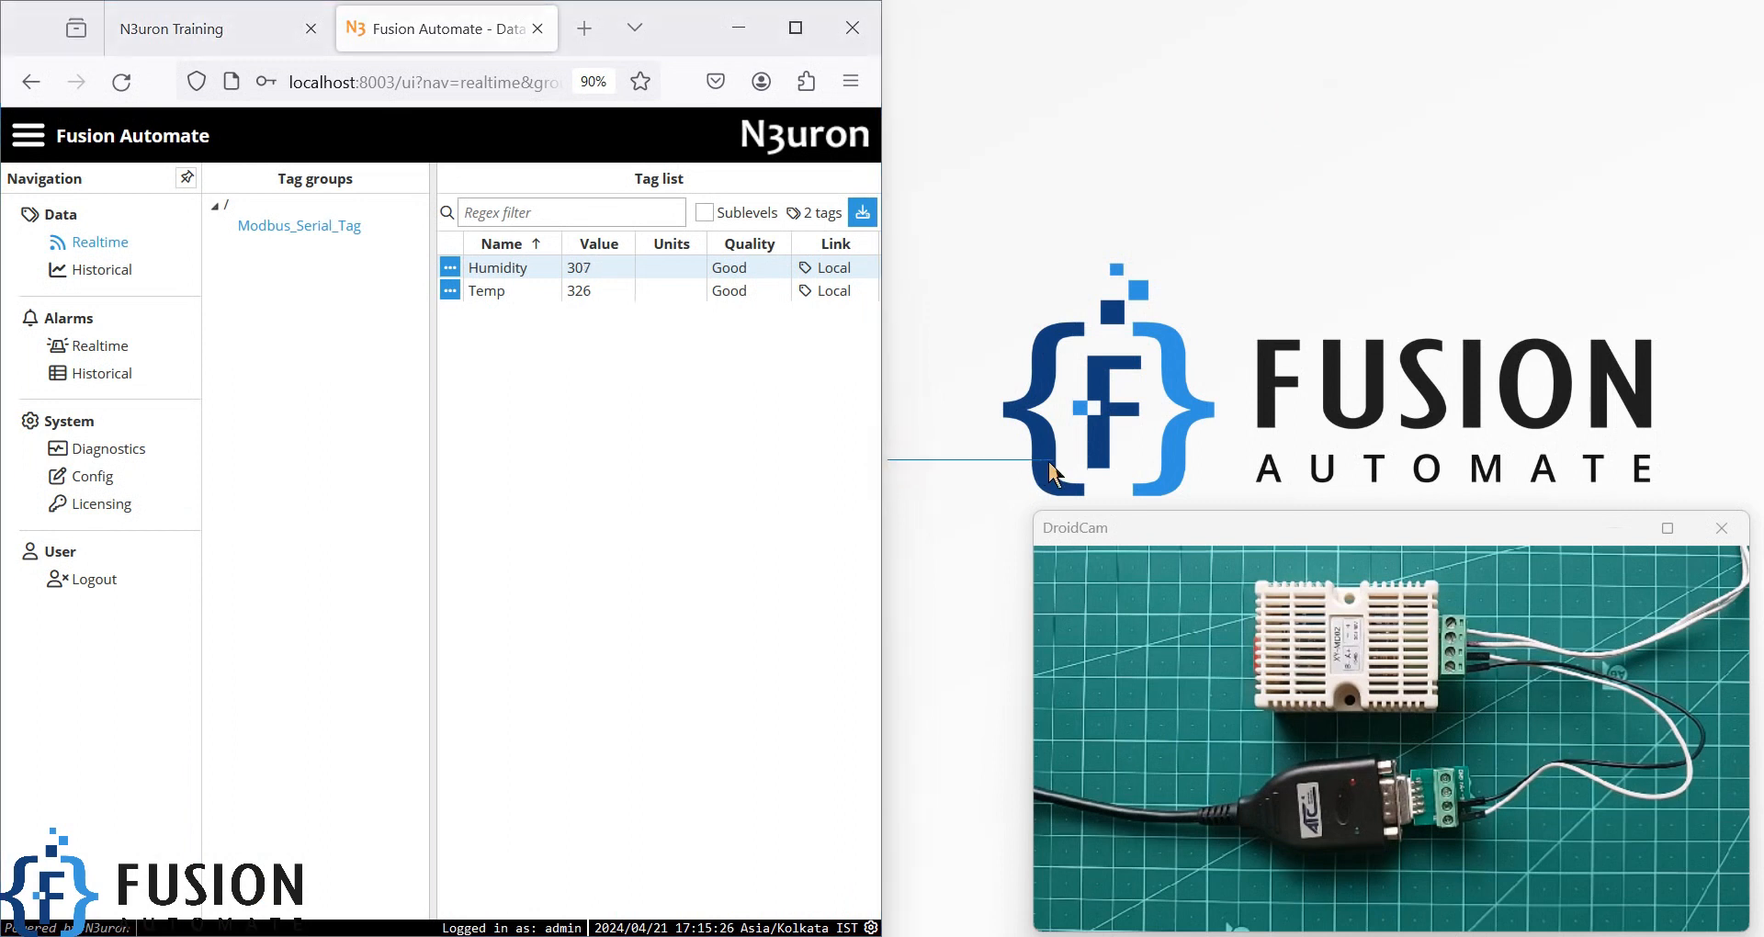
pyautogui.moveTo(880, 482); pyautogui.dragTo(1066, 482)
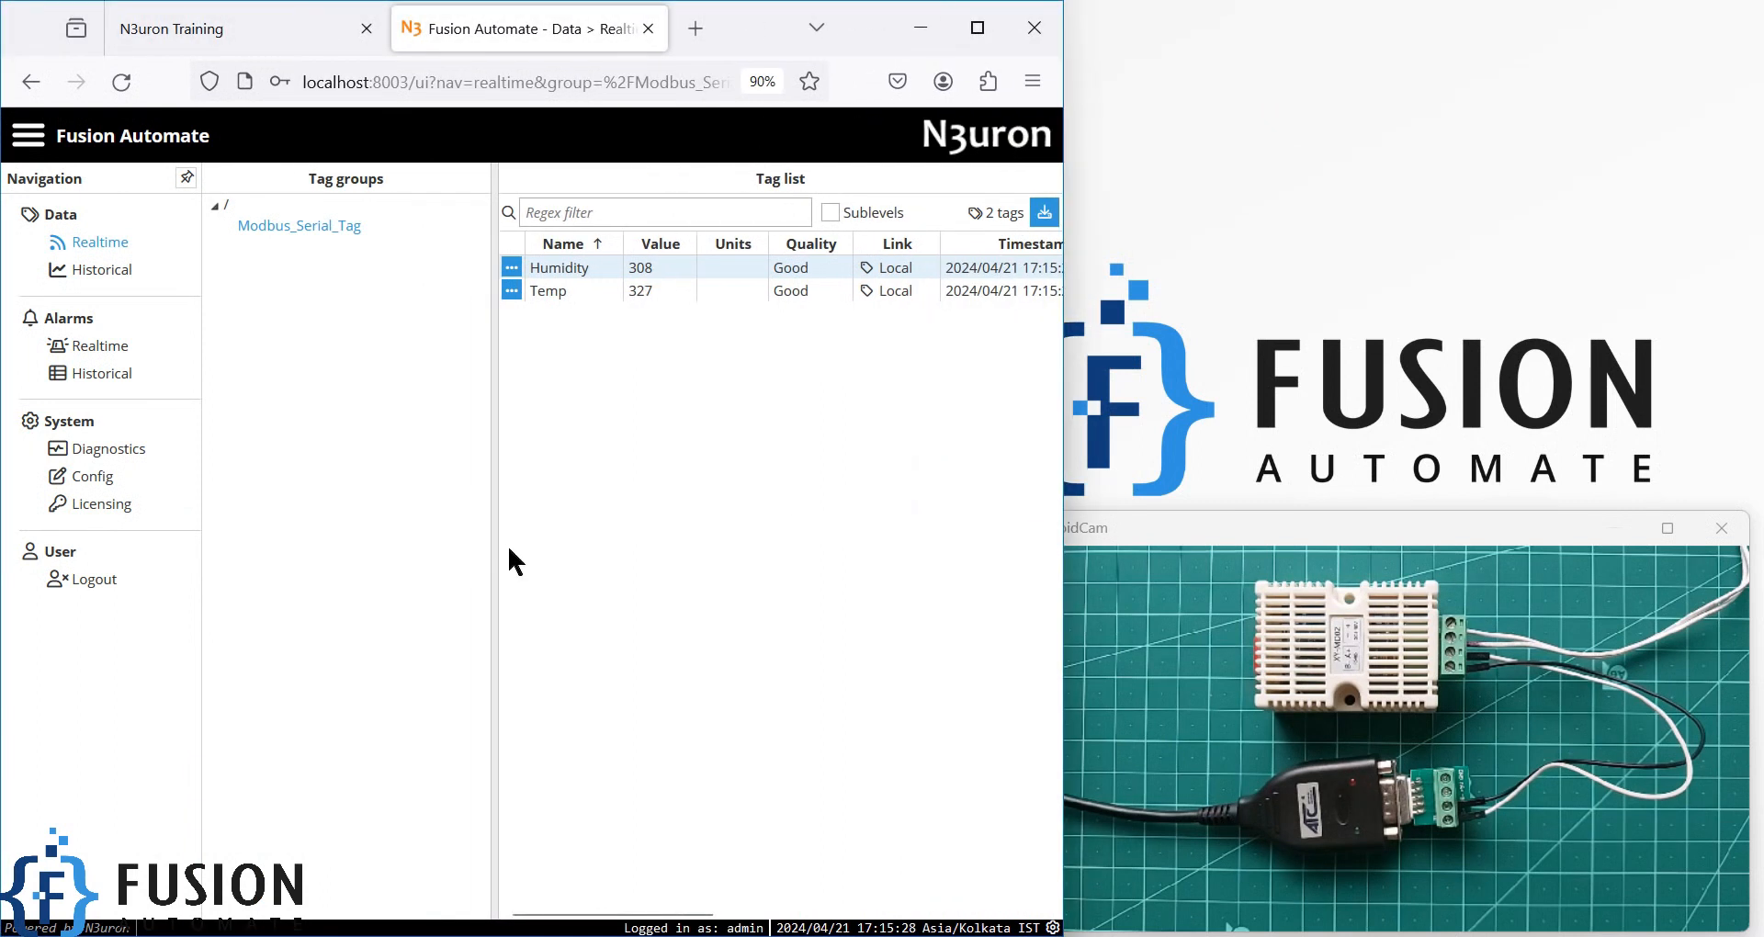
pyautogui.moveTo(496, 548); pyautogui.dragTo(432, 556)
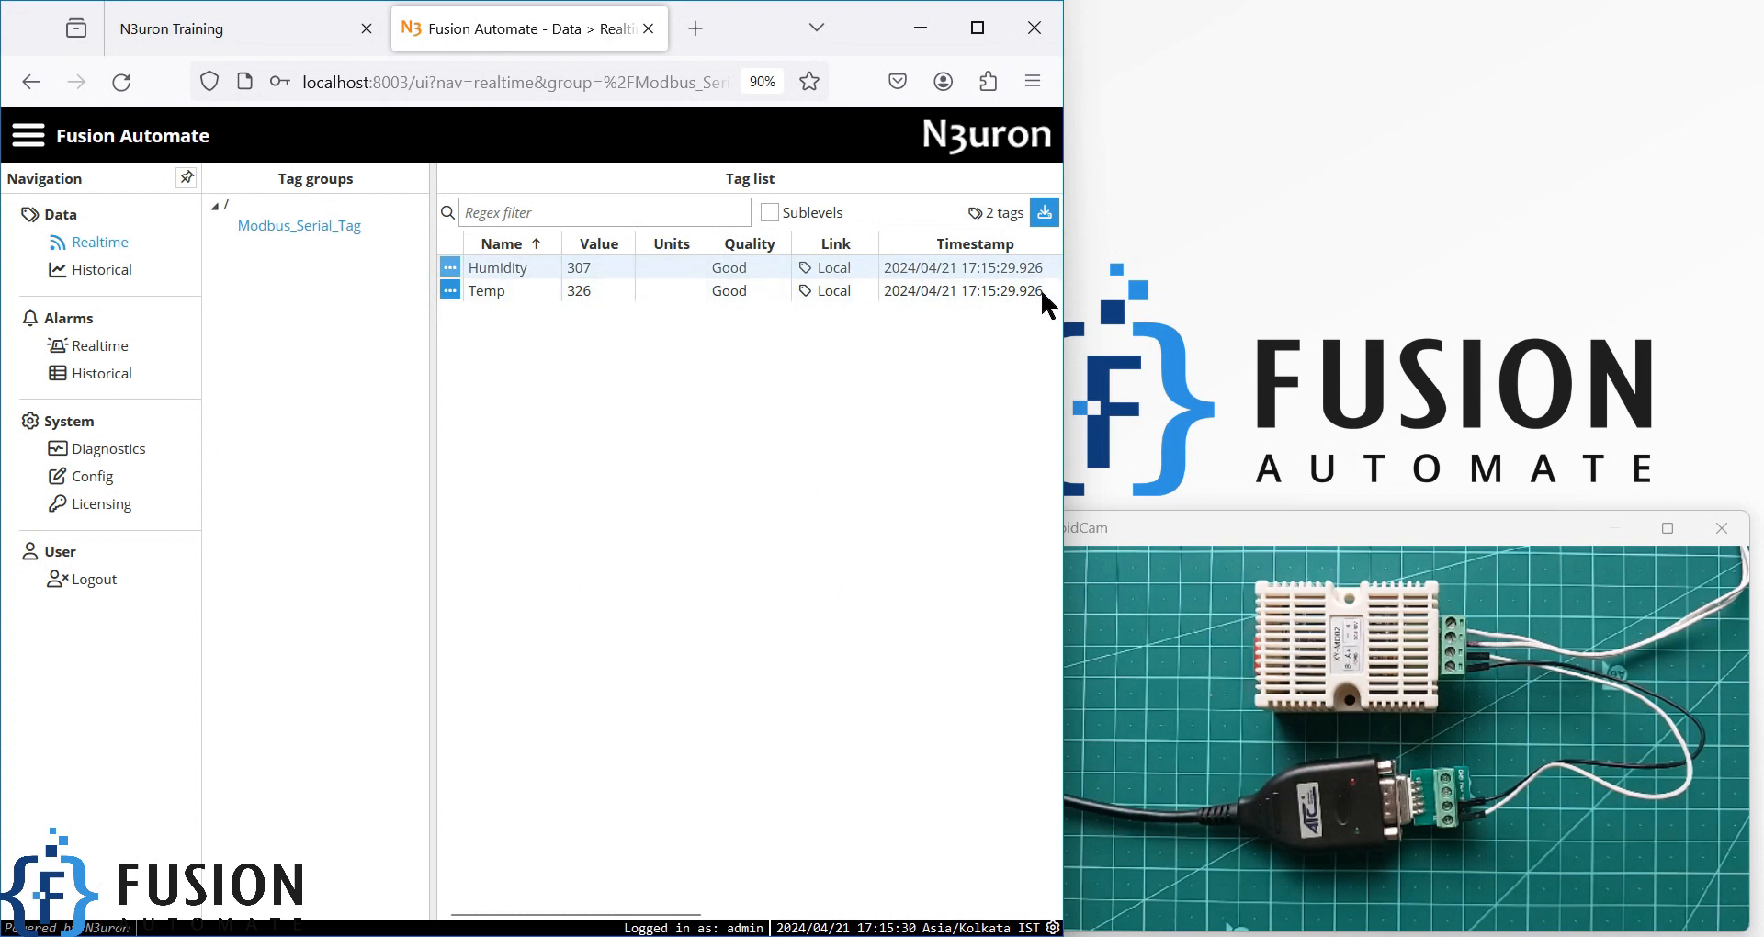
pyautogui.click(1205, 527)
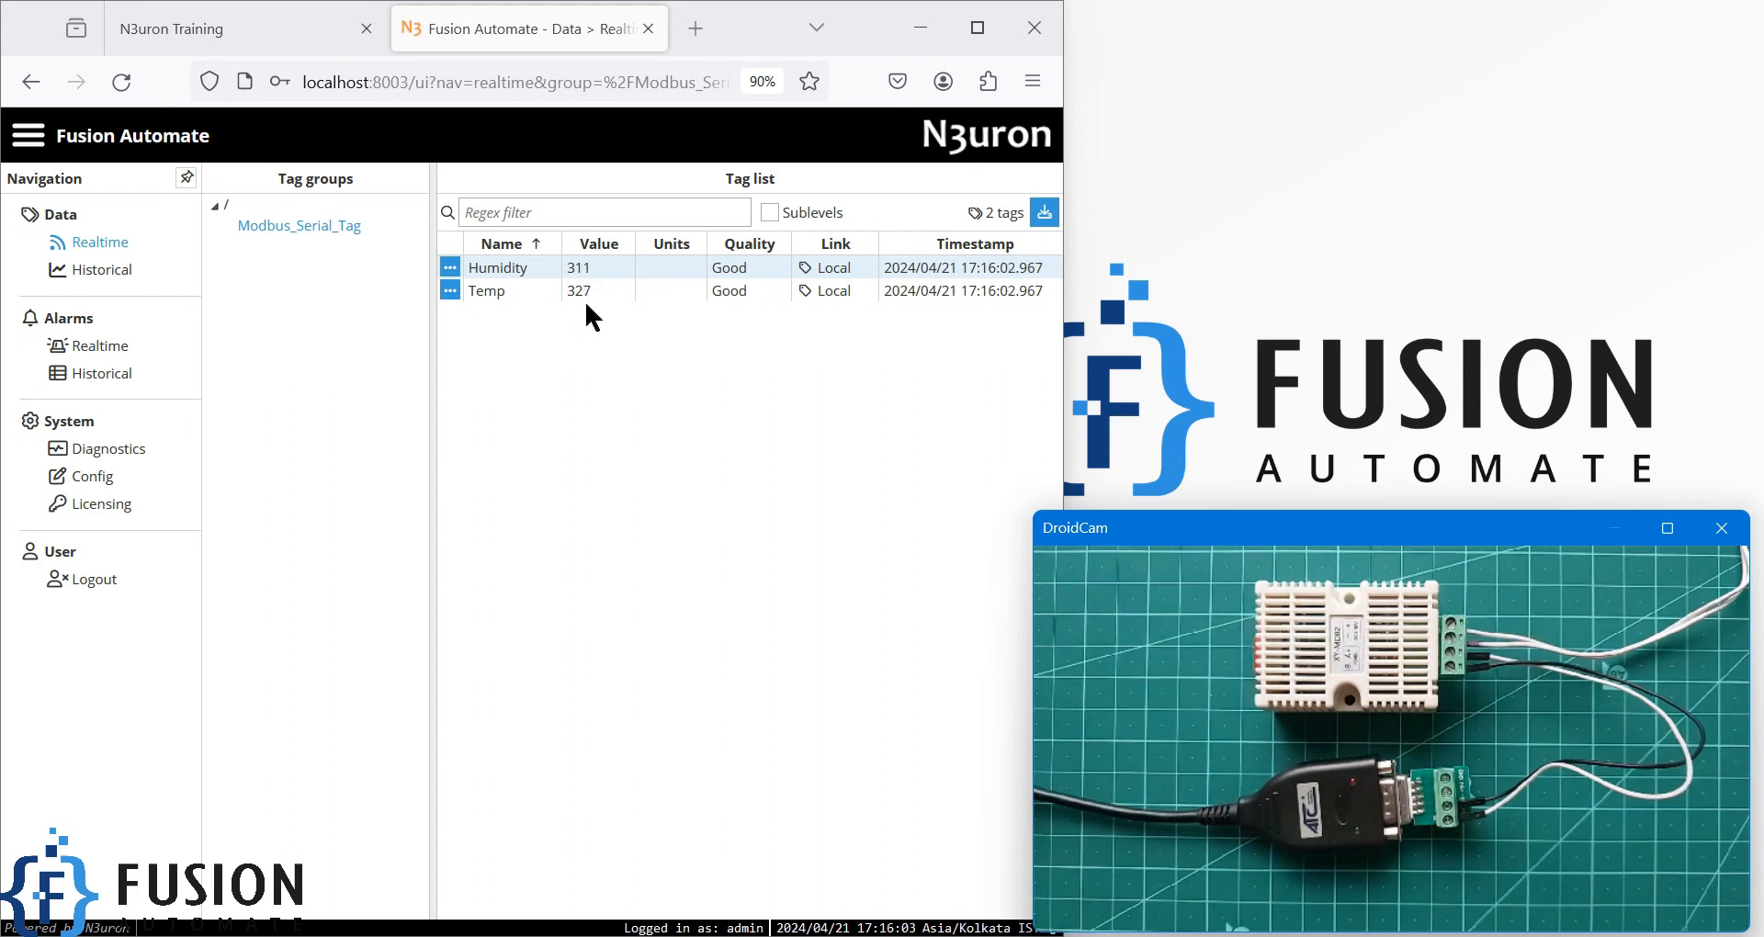
# - Revisit the Modbus Serial Client lesson on the N3uron Training page and the realtime tag list, and minimize the browser
pyautogui.click(240, 31)
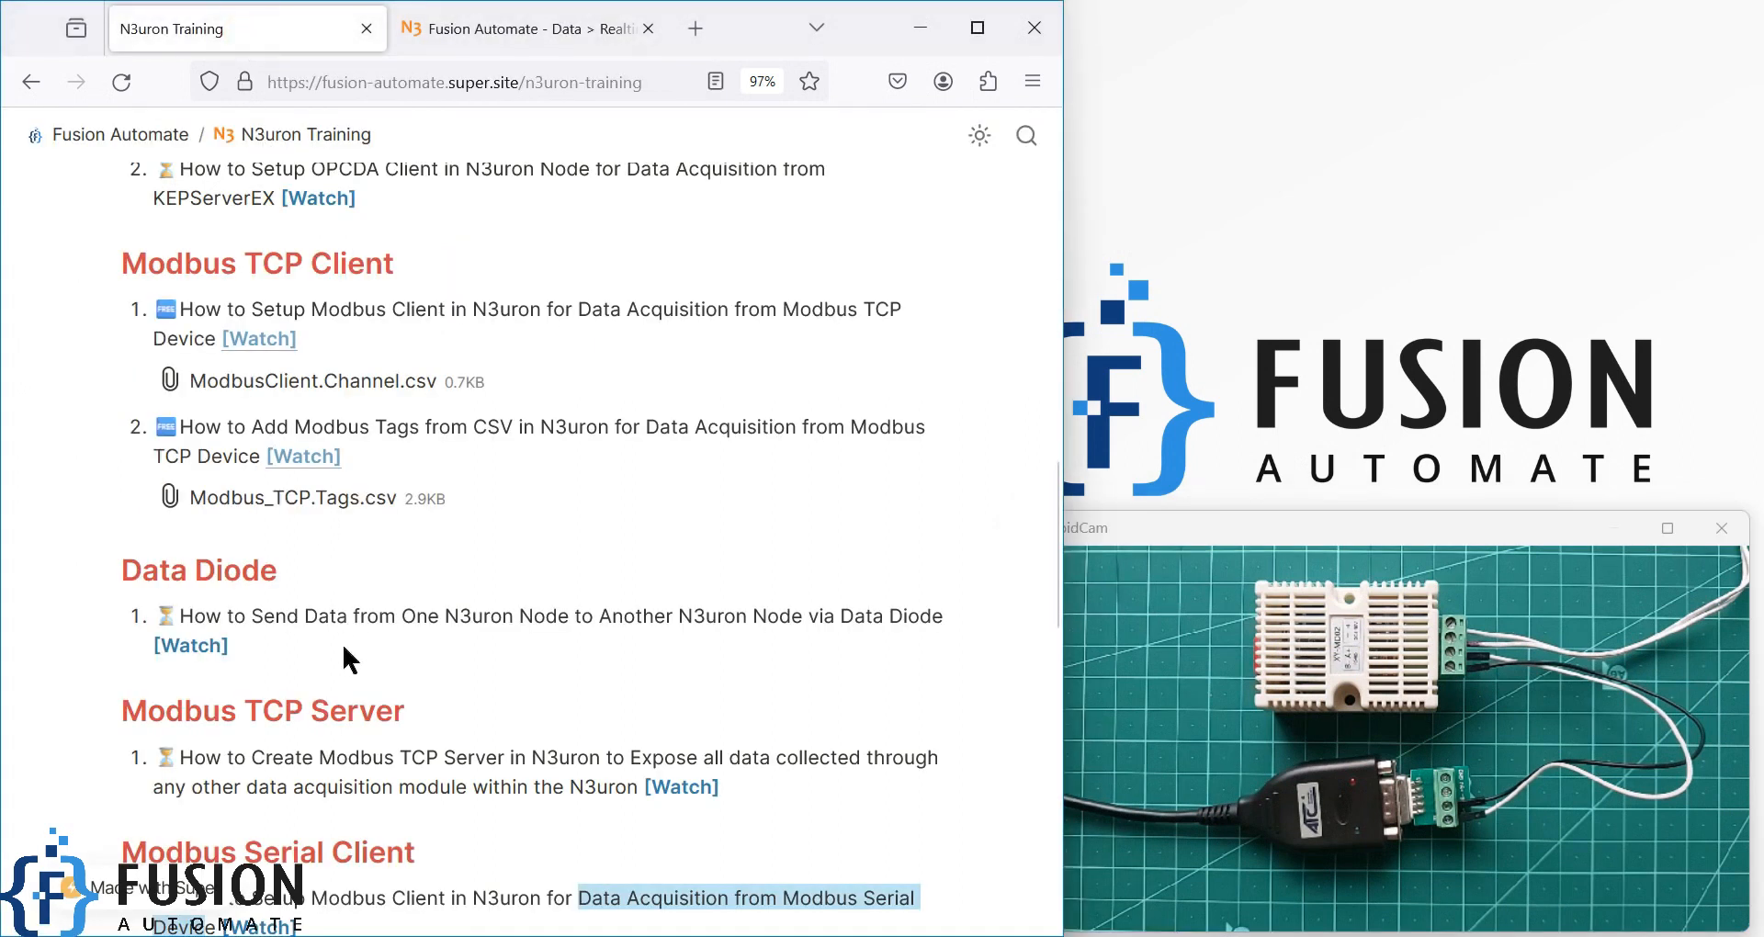
pyautogui.scroll(-6, 386, 643)
pyautogui.moveTo(414, 236); pyautogui.dragTo(578, 233)
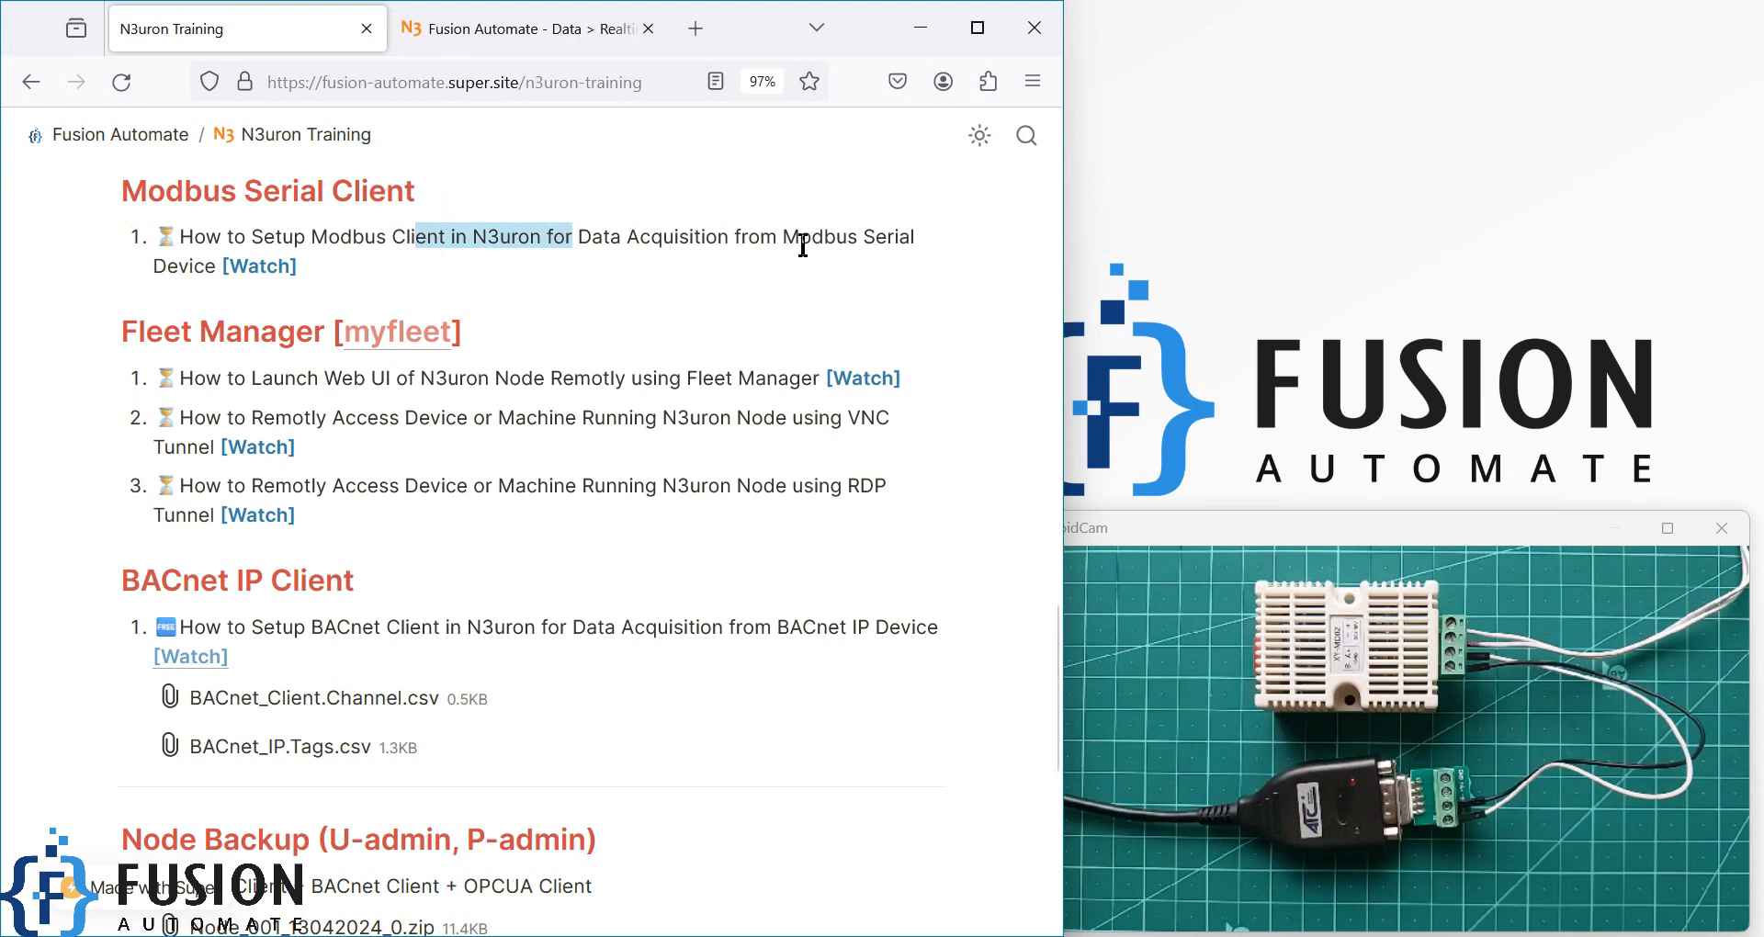
pyautogui.click(309, 286)
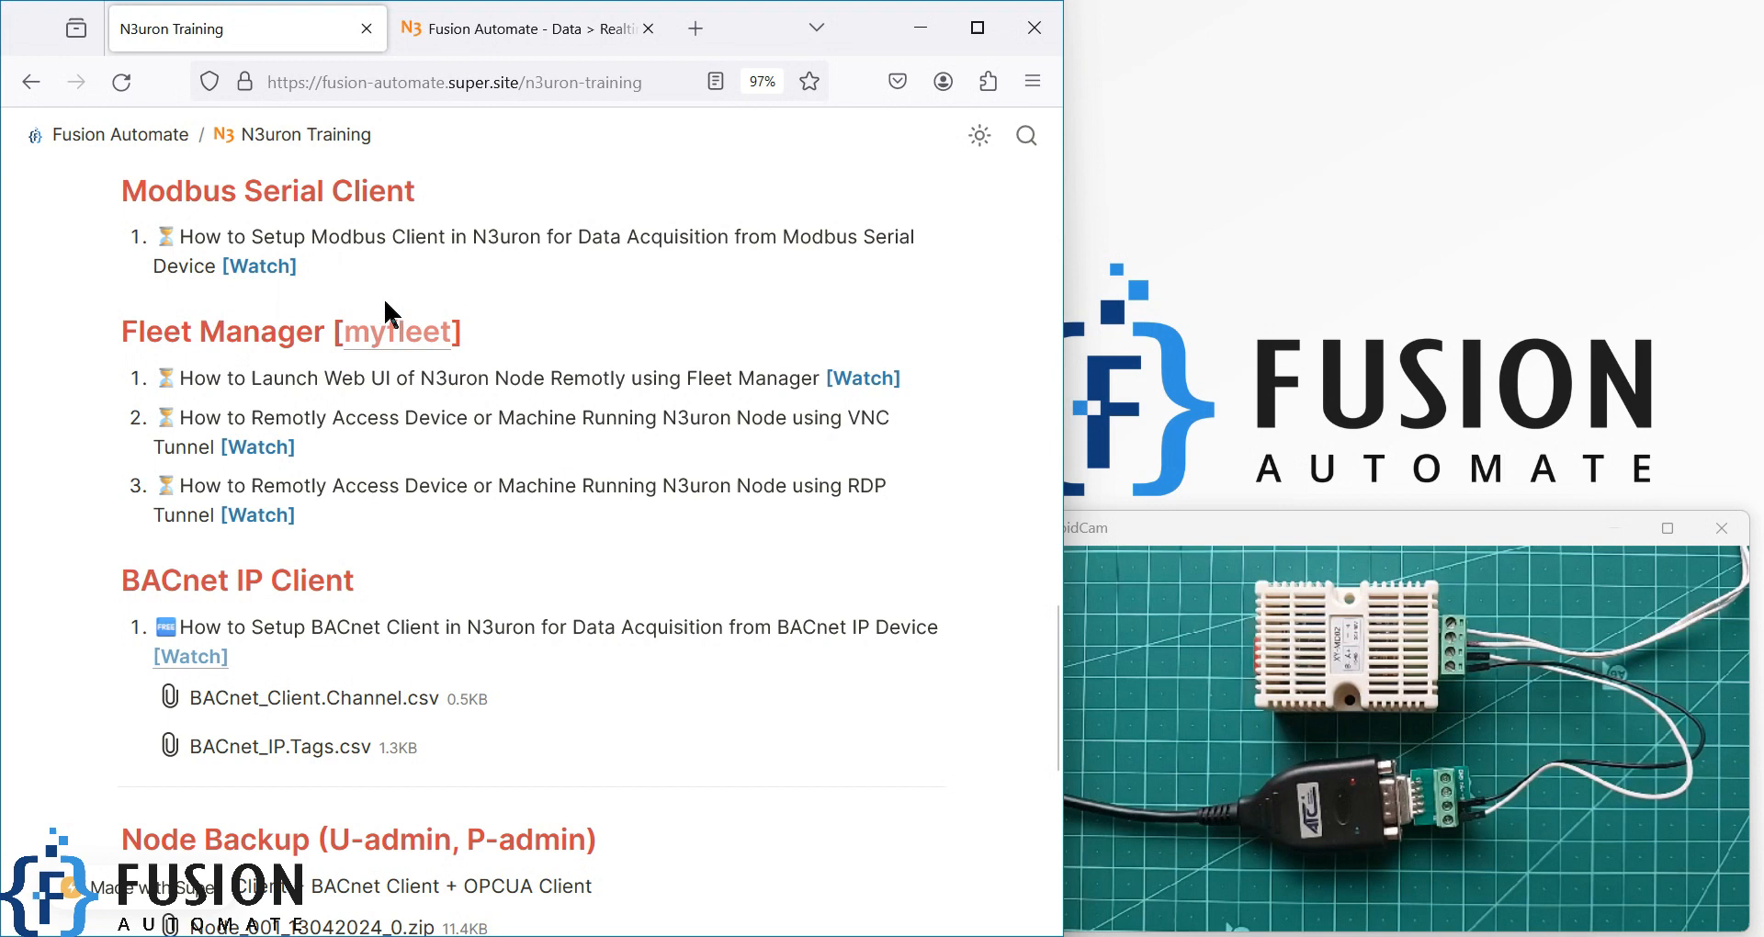
pyautogui.click(501, 29)
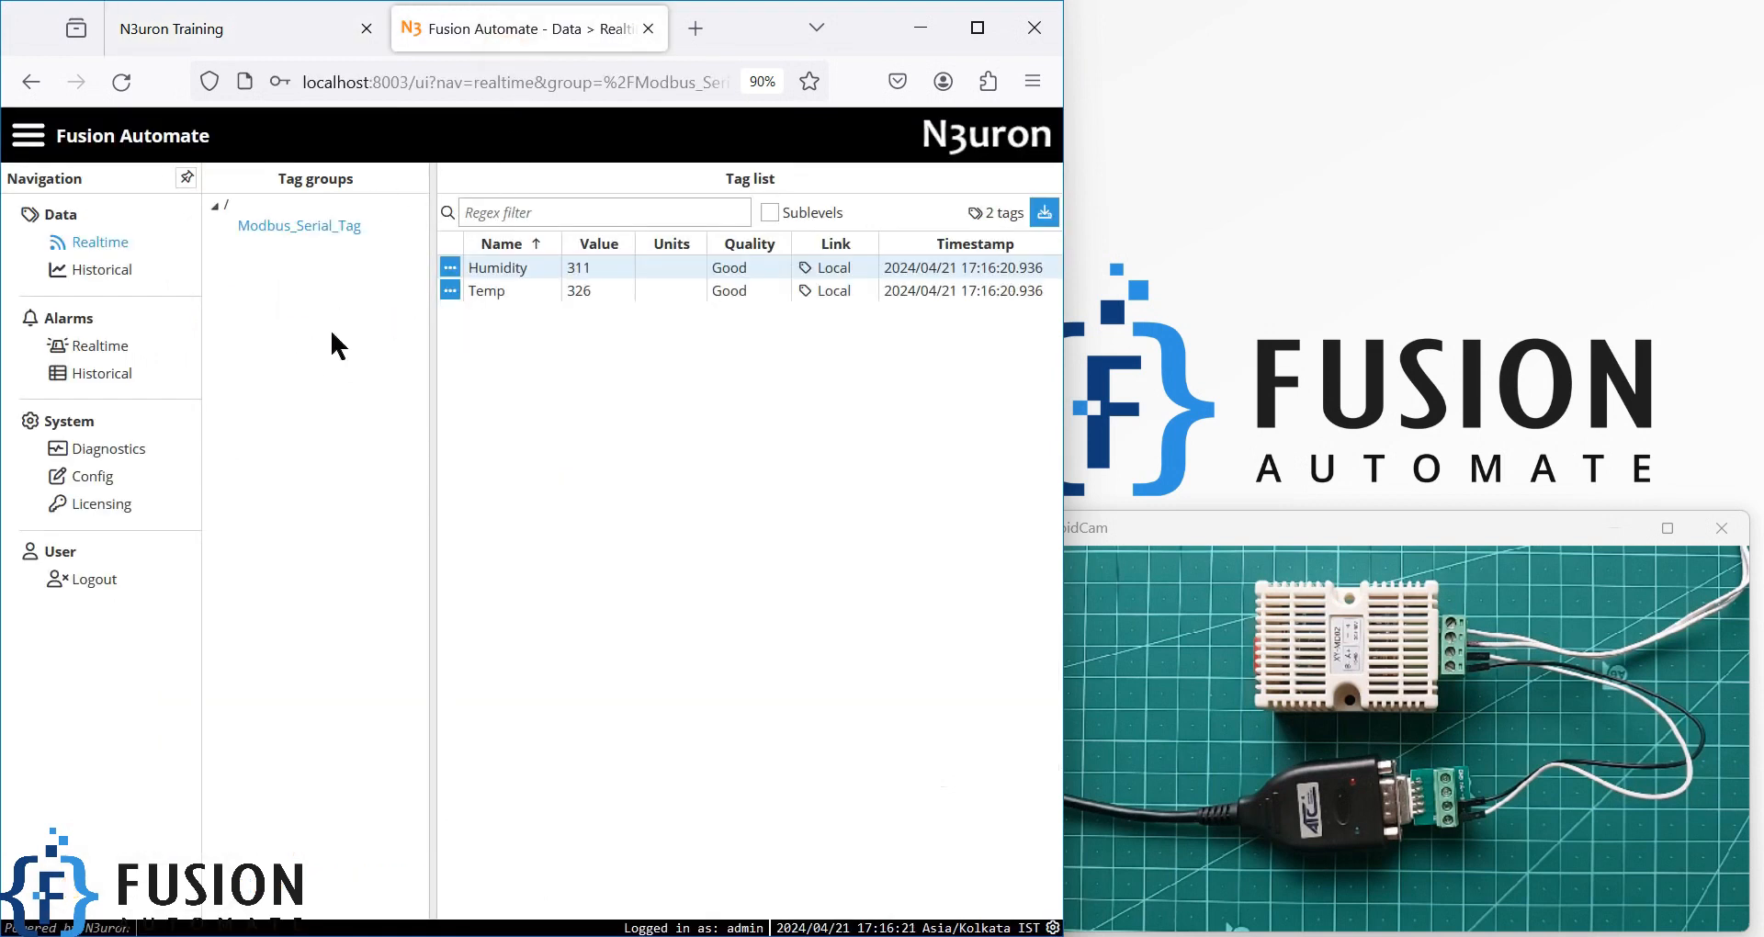
pyautogui.click(244, 29)
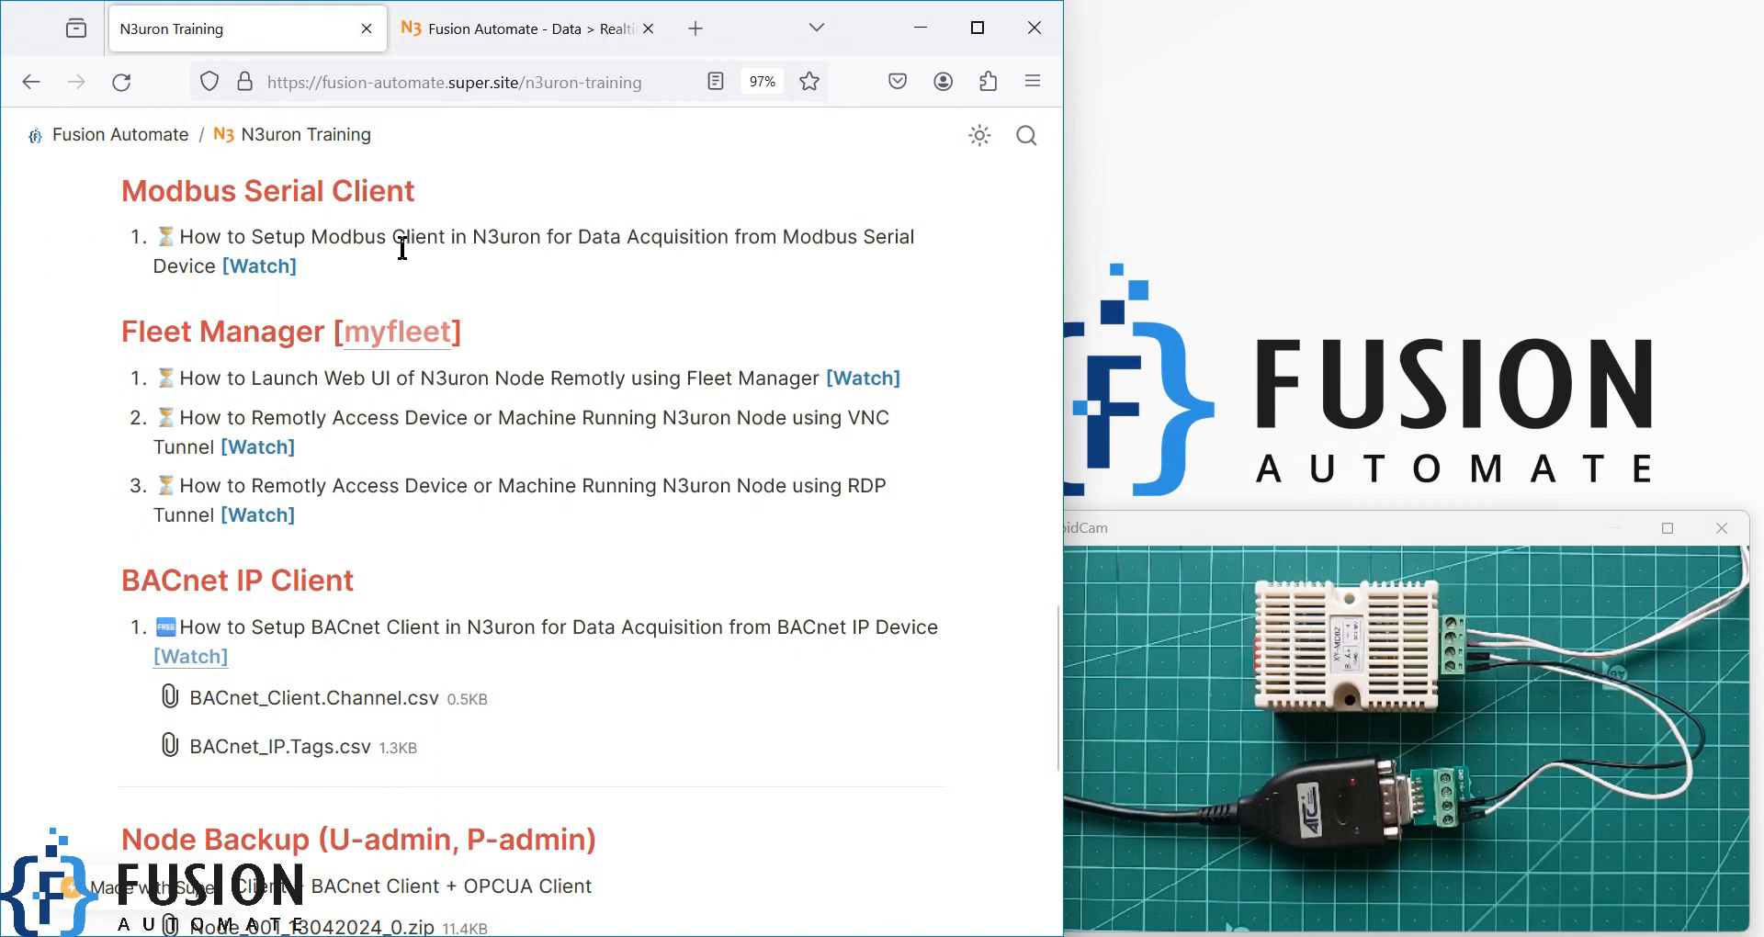
pyautogui.click(922, 30)
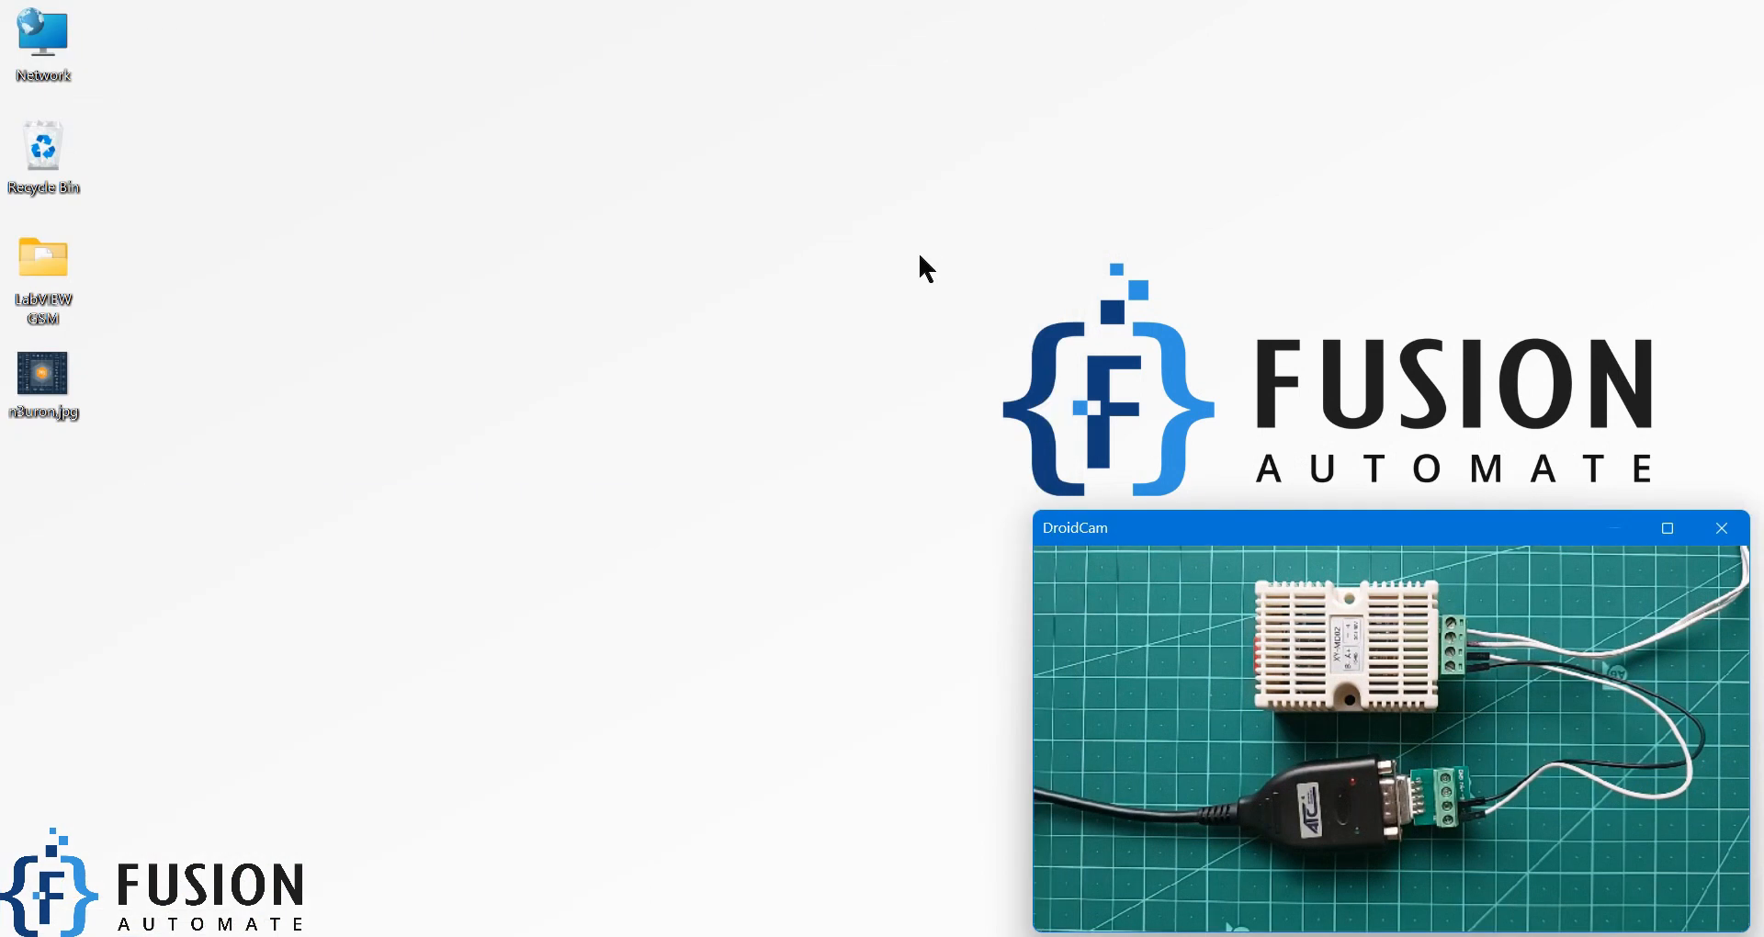